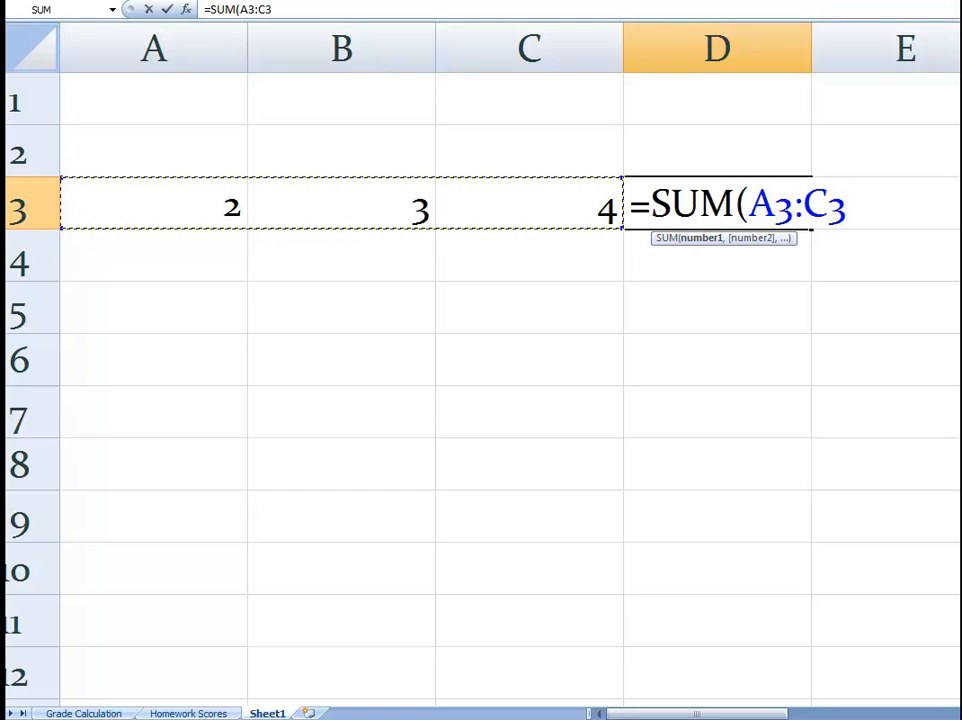
# Complete the formula =SUM(A3:C3) in cell D3 and reselect that cell.
pyautogui.write(')')
pyautogui.press('Return')
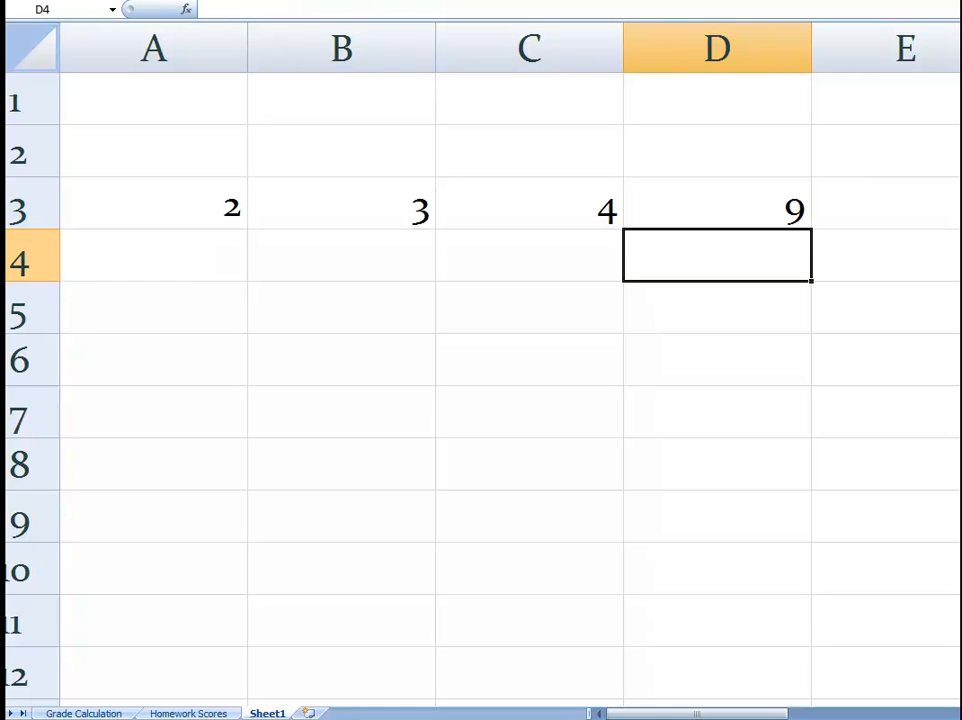
pyautogui.click(717, 204)
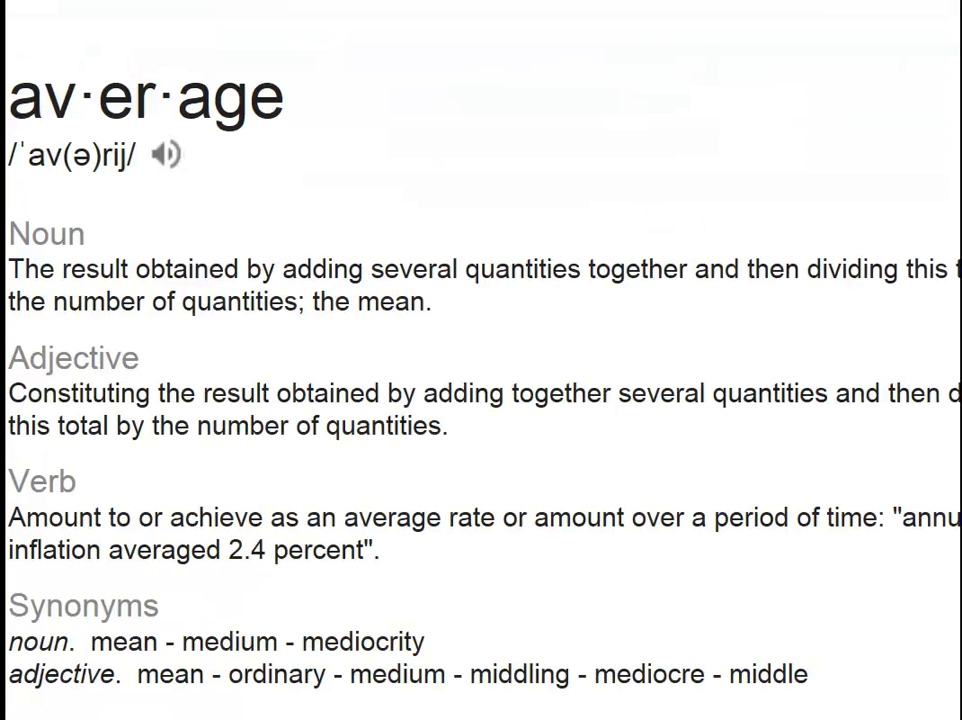
# Examine the noun definition of "average" on the dictionary page, focusing on adding several quantities together and dividing the total.
pyautogui.moveTo(372, 269); pyautogui.dragTo(452, 269)
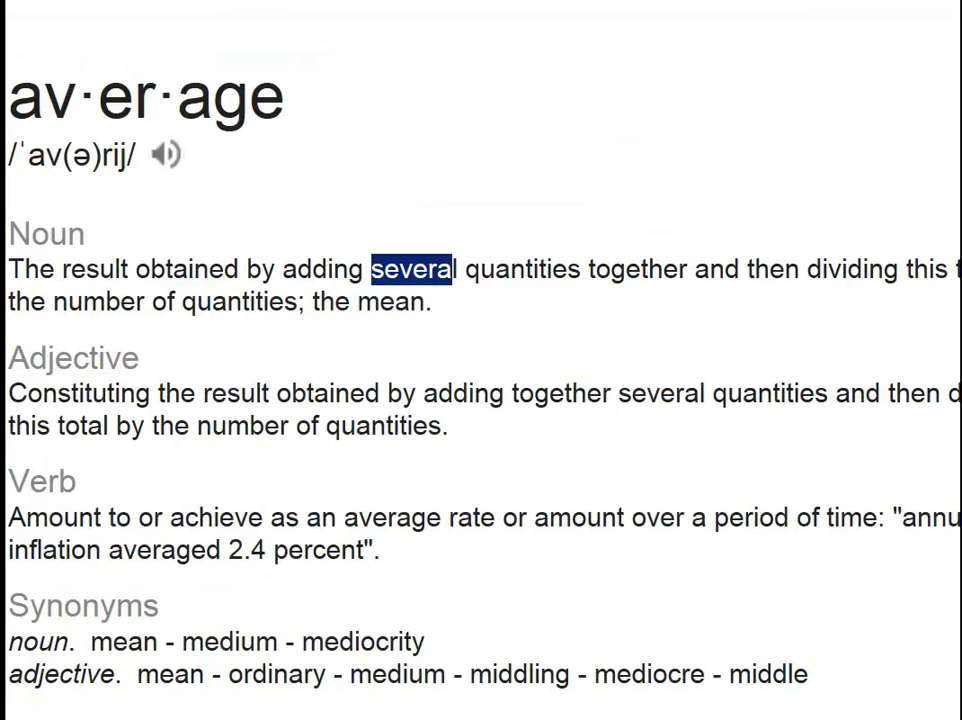
pyautogui.doubleClick(322, 269)
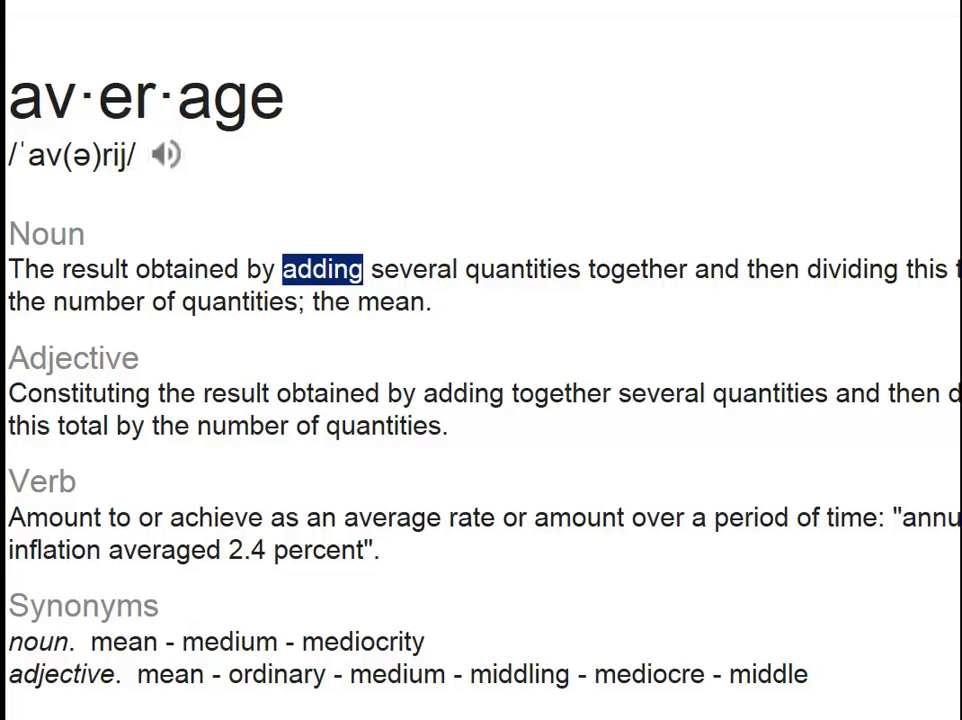
pyautogui.moveTo(480, 269); pyautogui.dragTo(533, 269)
pyautogui.moveTo(597, 269); pyautogui.dragTo(678, 269)
pyautogui.moveTo(961, 269); pyautogui.dragTo(955, 269)
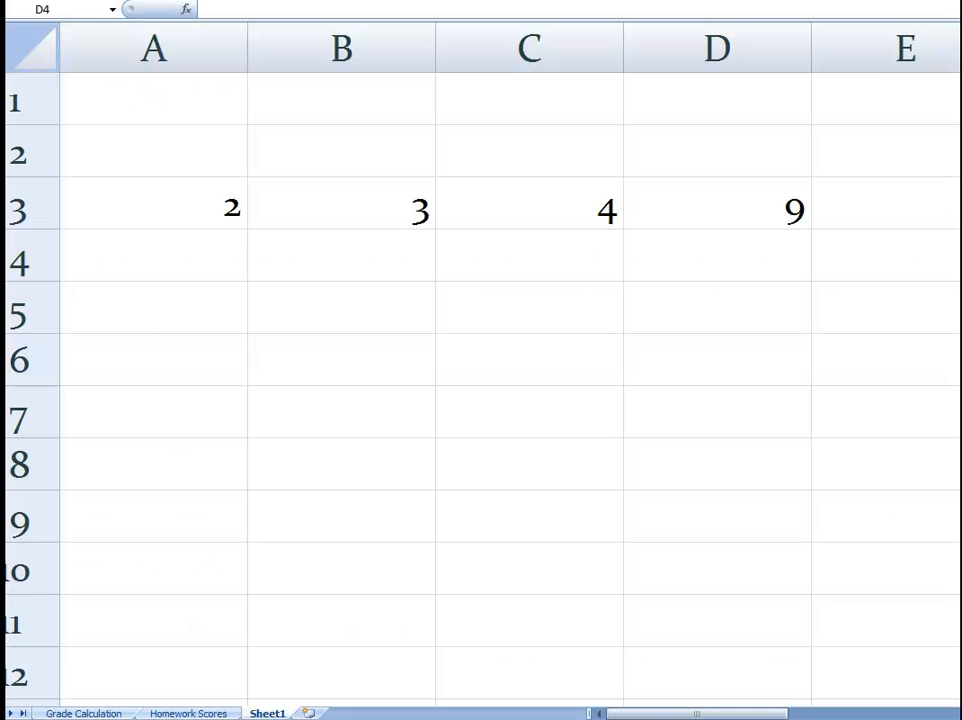
# Review the sum formula in D3 and the individual numbers in A3, B3 and C3 on Sheet1.
pyautogui.click(717, 204)
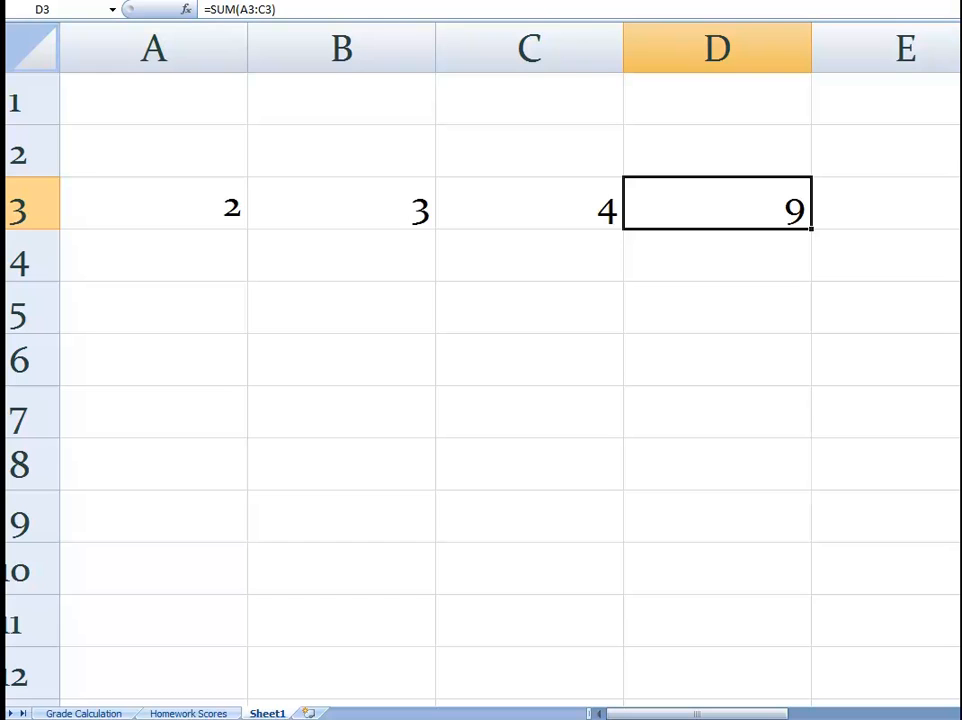
pyautogui.click(154, 204)
pyautogui.click(342, 204)
pyautogui.click(530, 204)
pyautogui.click(154, 204)
pyautogui.click(342, 204)
pyautogui.click(530, 204)
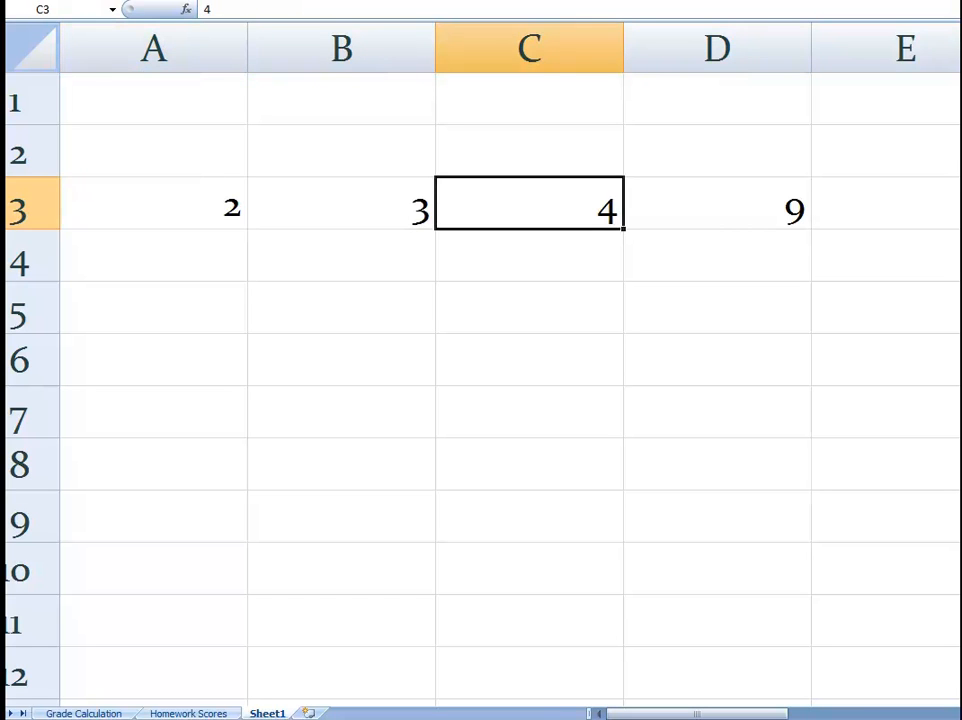
# Enter the formula =D3/3 in cell D4 to divide the sum by three, and inspect it.
pyautogui.click(530, 256)
pyautogui.click(717, 256)
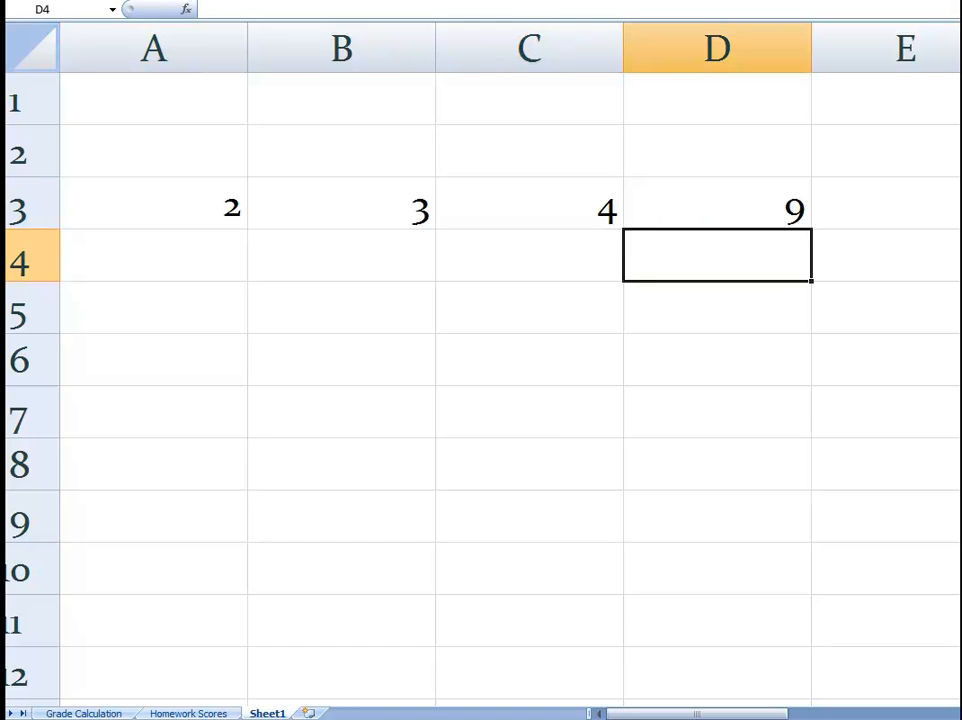
pyautogui.write('=')
pyautogui.press('Up')
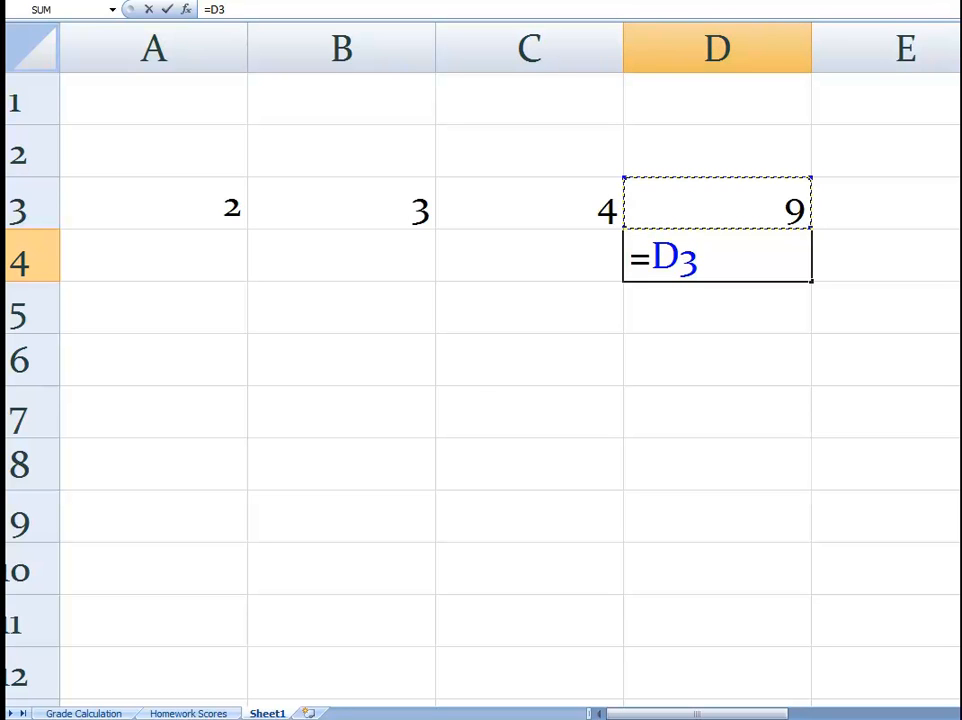
pyautogui.write('/3')
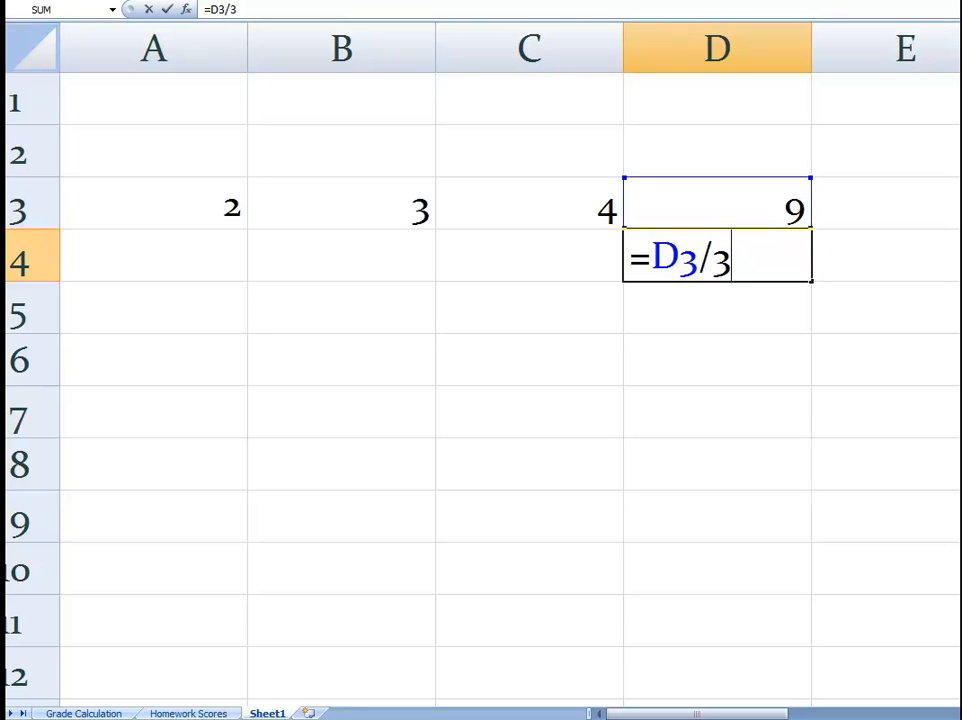
pyautogui.press('Return')
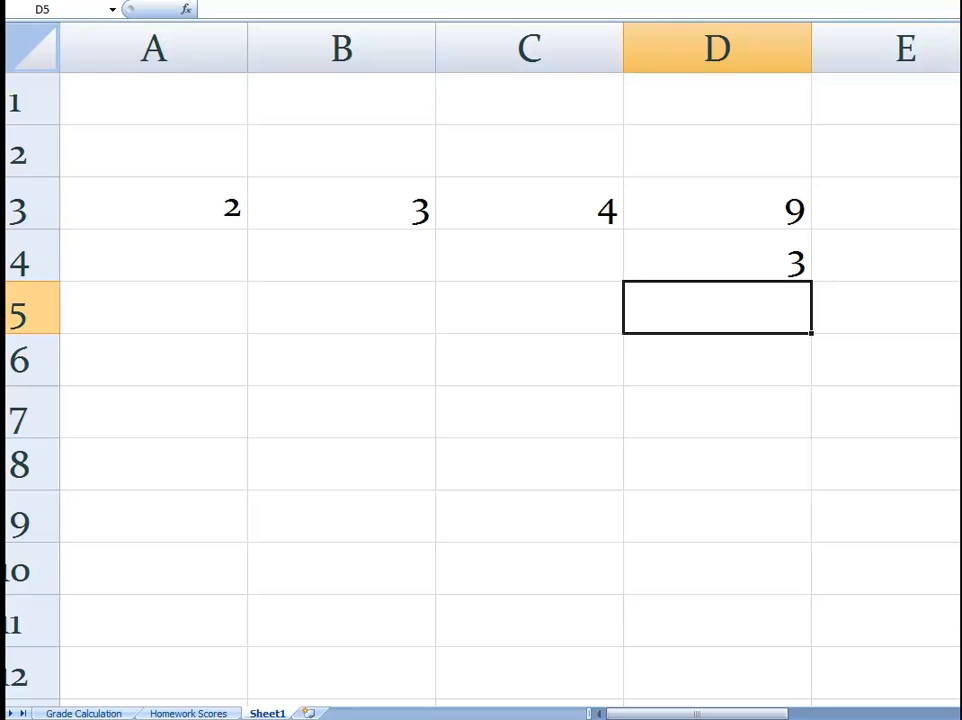
pyautogui.click(717, 256)
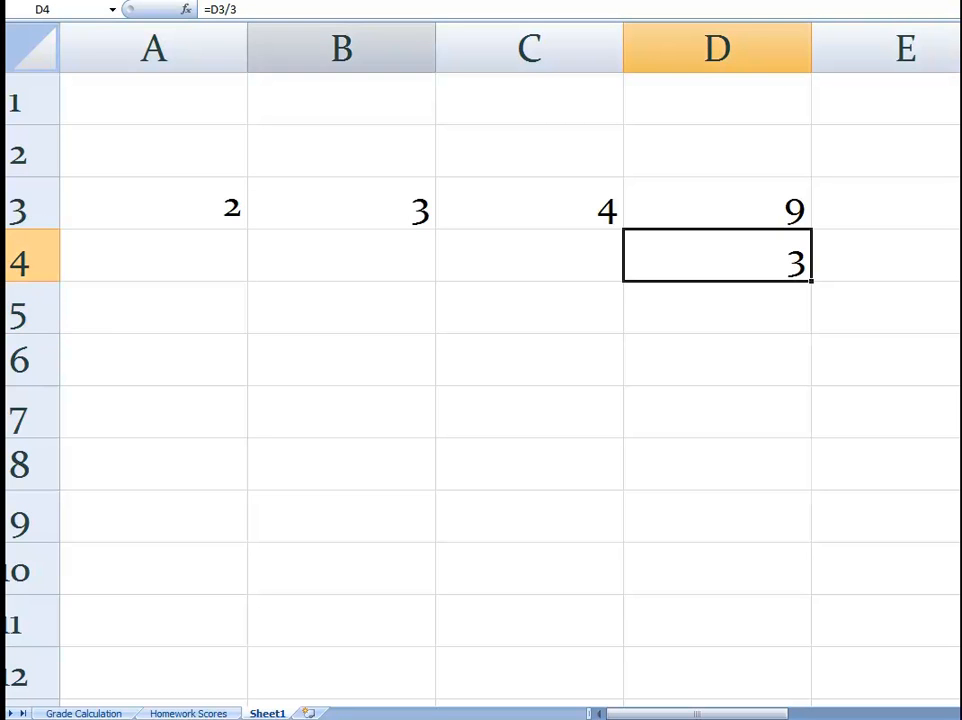
pyautogui.press('F2')
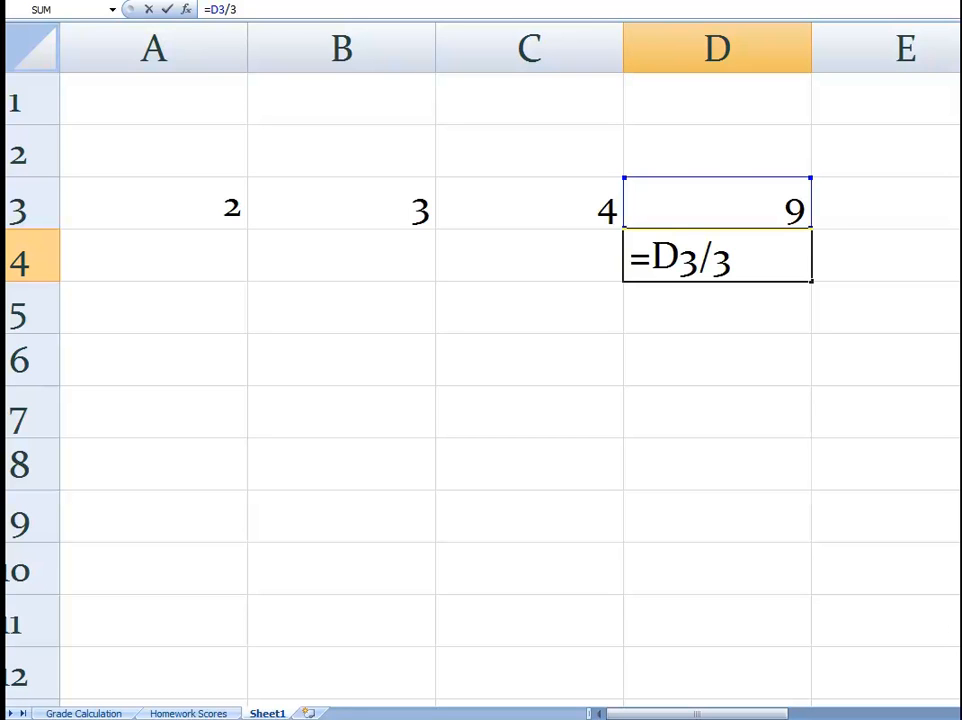
pyautogui.hotkey('ctrl', 'Return')
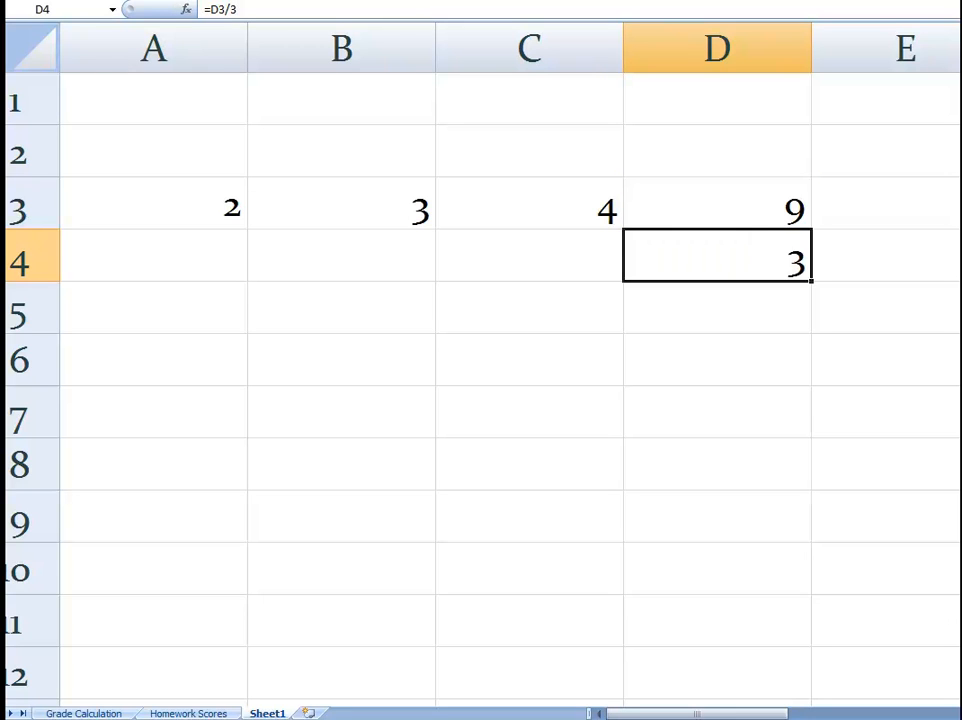
# Replace the contents of cell D4 with the formula =COUNT(A3:C3) to count the numbers in the row.
pyautogui.press('Delete')
pyautogui.press('F2')
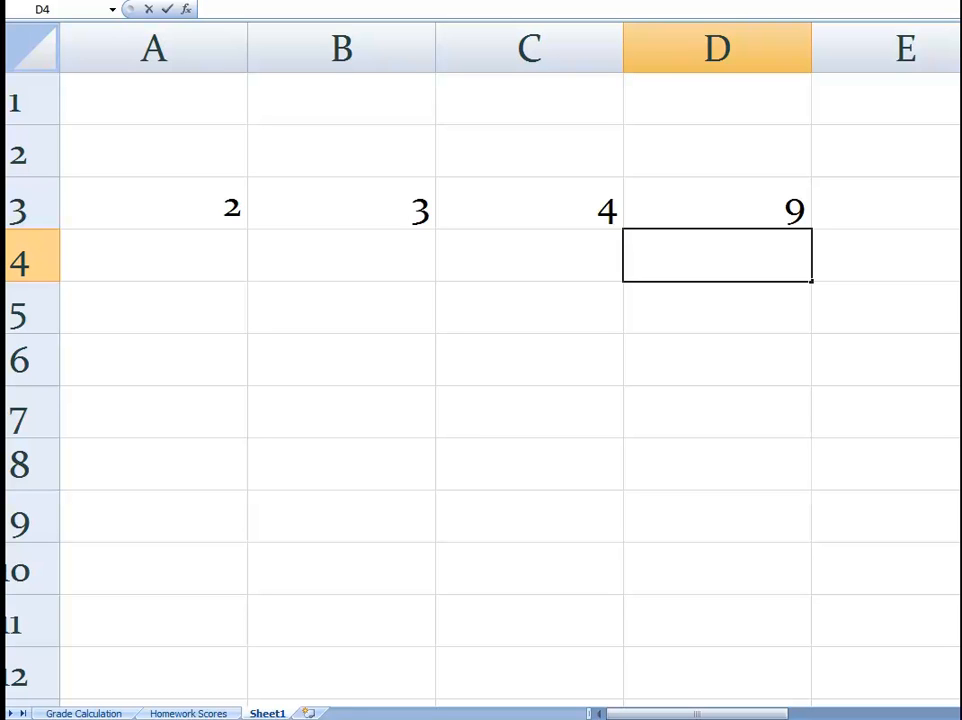
pyautogui.write('=coun')
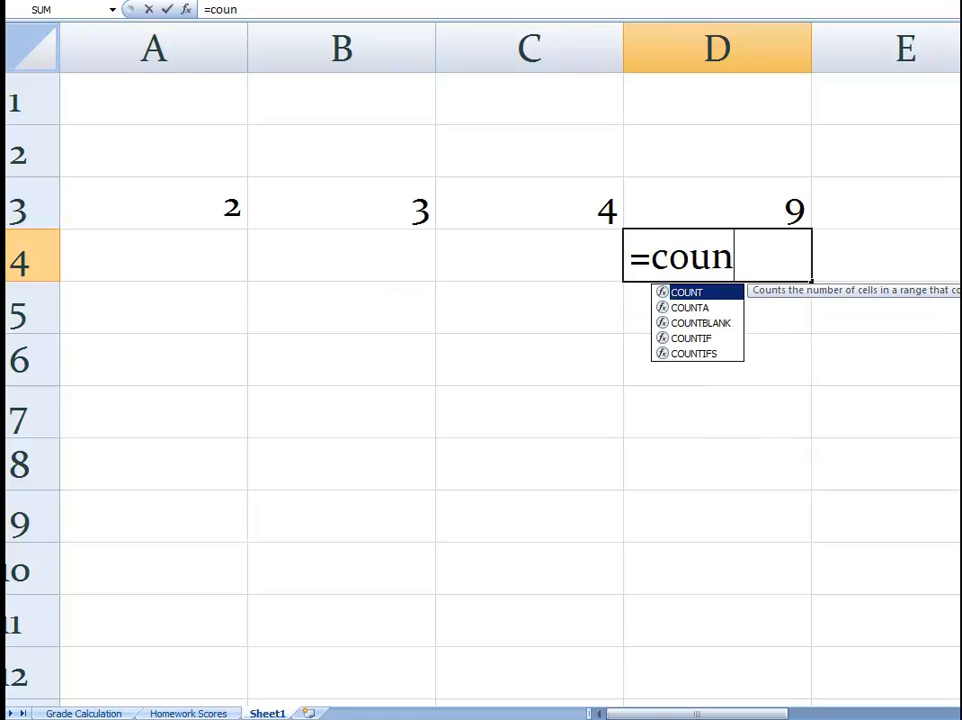
pyautogui.press('Tab')
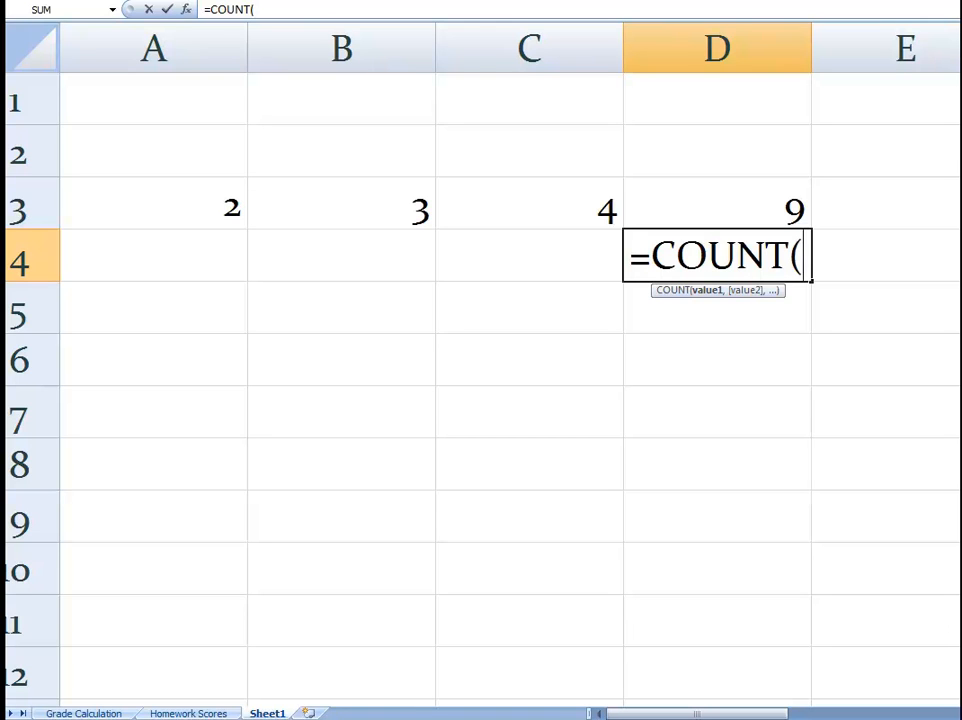
pyautogui.moveTo(150, 205); pyautogui.dragTo(610, 215)
pyautogui.write(')')
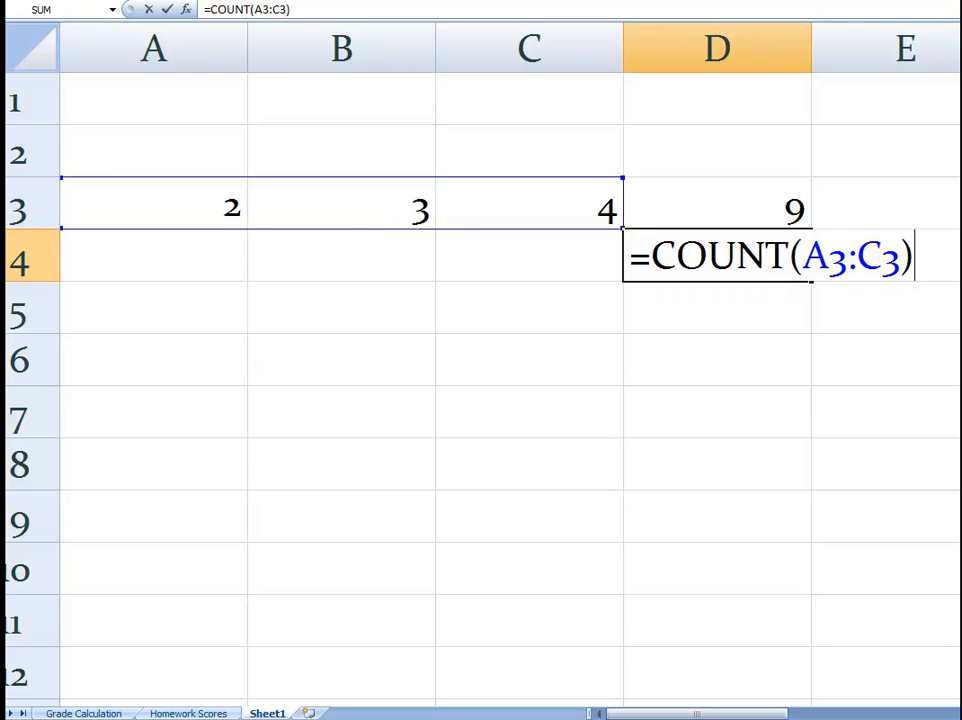
pyautogui.press('Return')
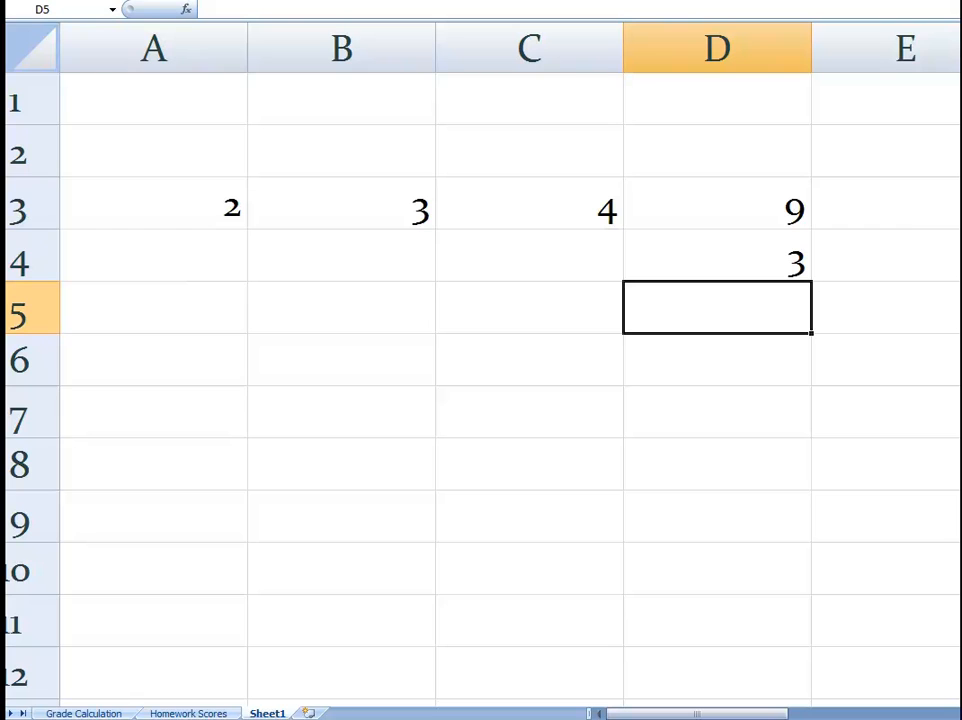
pyautogui.click(717, 256)
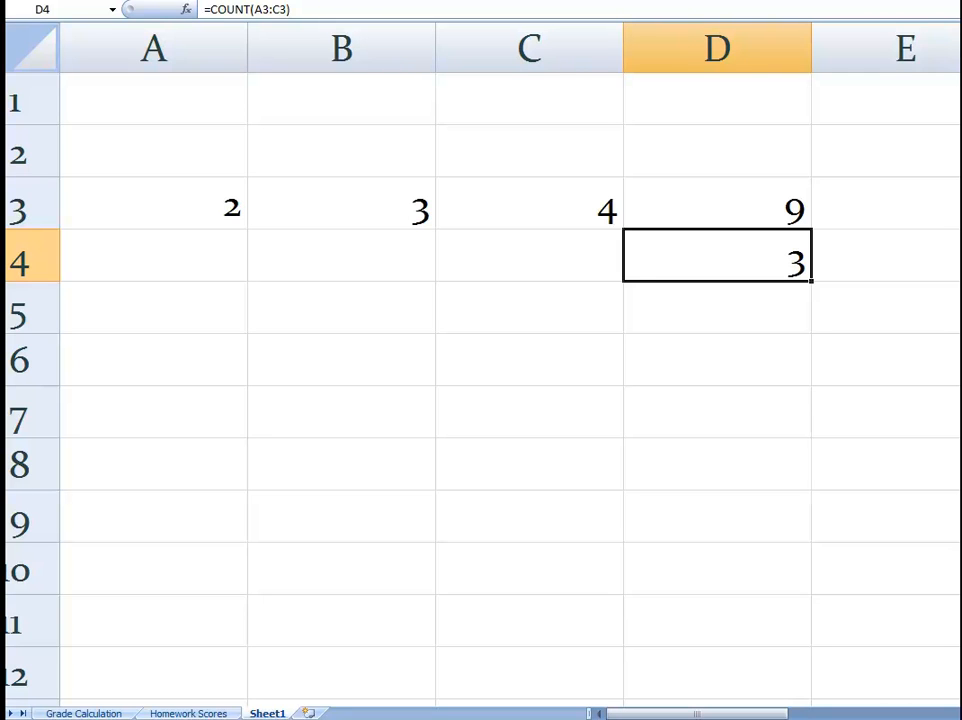
# Enter the label "Average" in cell C5.
pyautogui.click(717, 308)
pyautogui.click(529, 308)
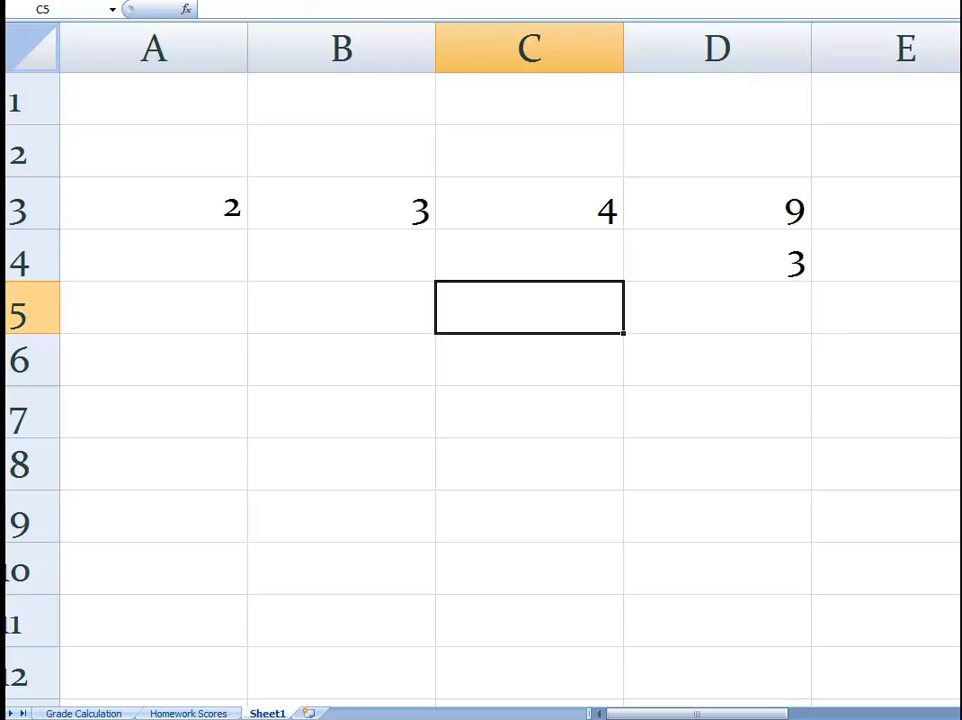
pyautogui.write('Avera')
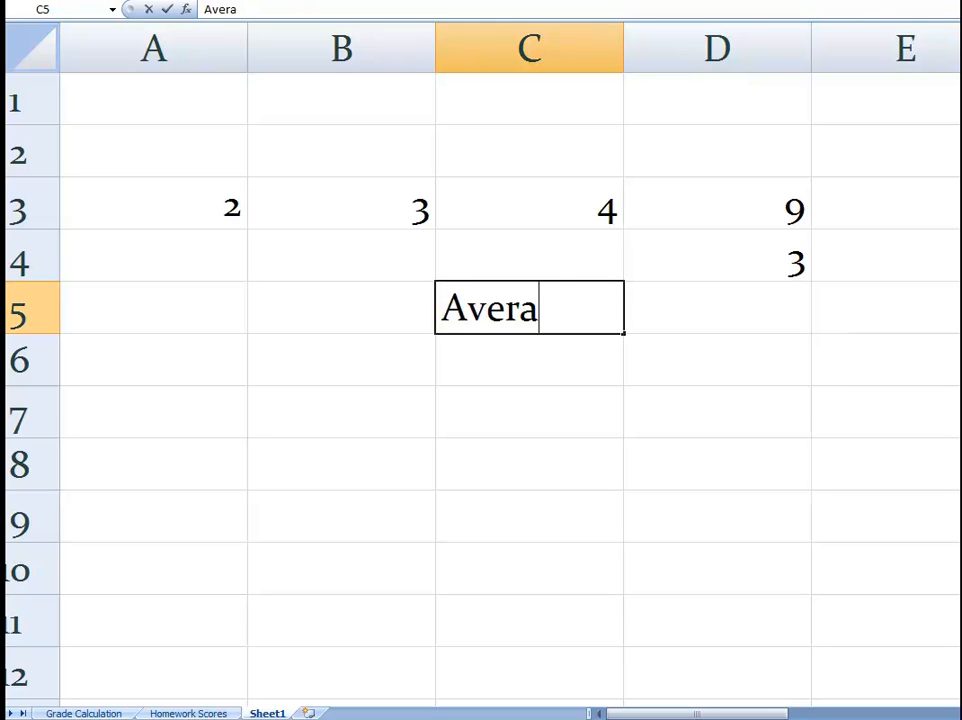
pyautogui.write('ge')
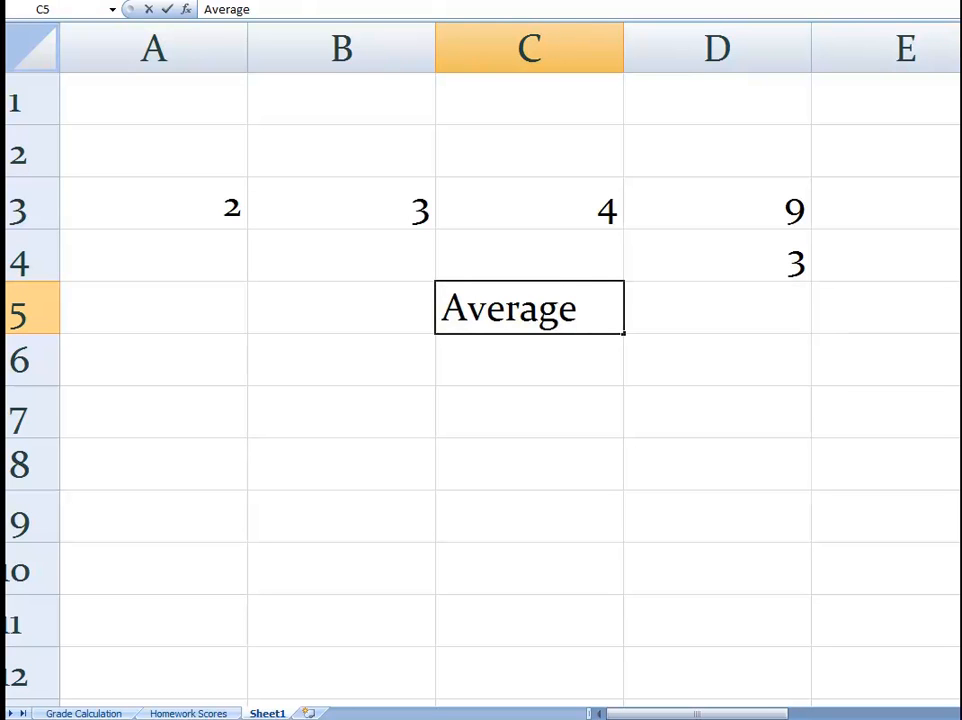
pyautogui.press('Tab')
# Calculate the average in cell D5 by dividing the sum by the count with the formula =D3/D4.
pyautogui.write('=')
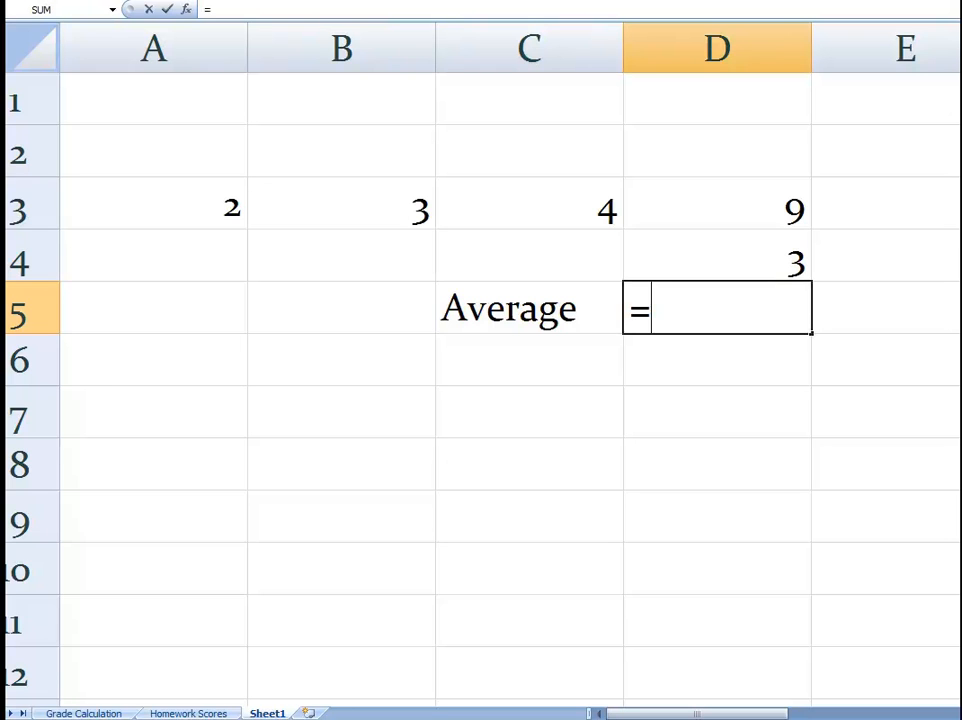
pyautogui.click(717, 204)
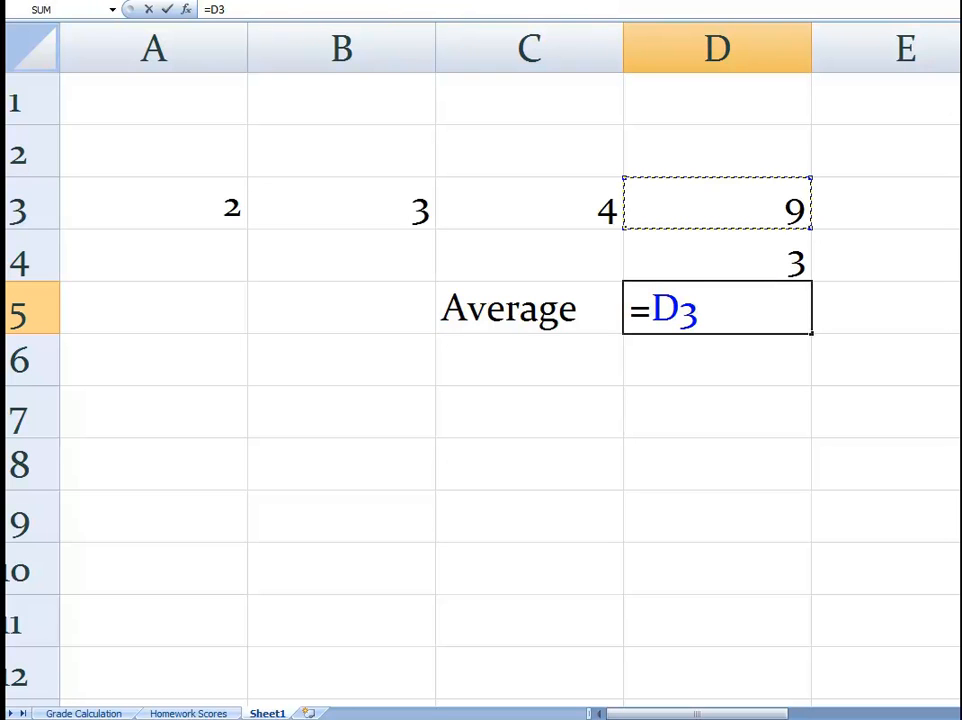
pyautogui.write('/')
pyautogui.click(717, 256)
pyautogui.press('Return')
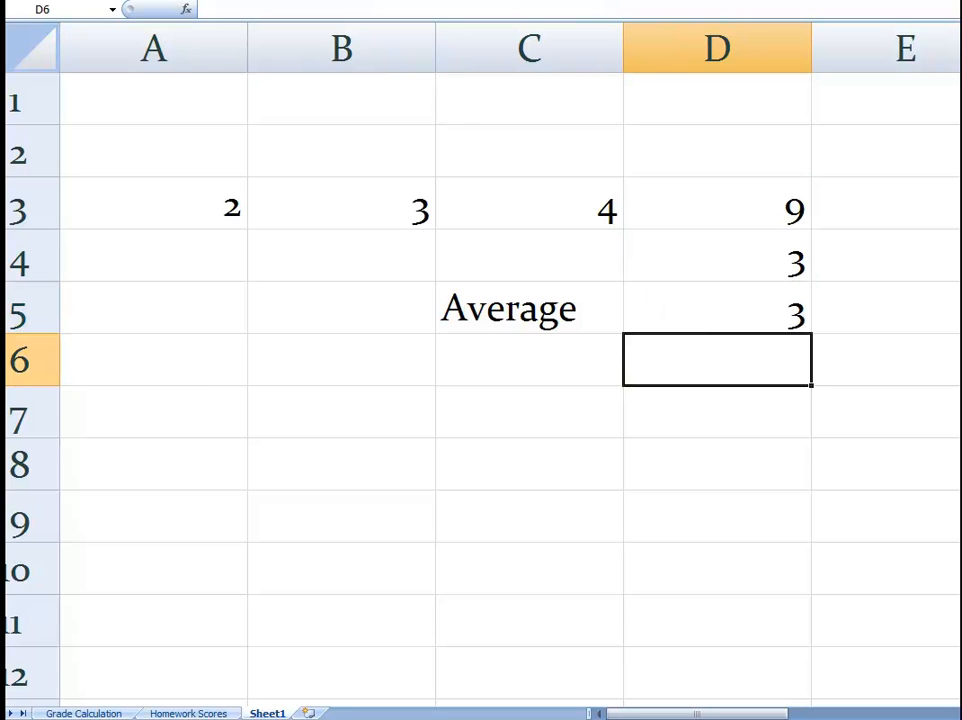
pyautogui.click(717, 308)
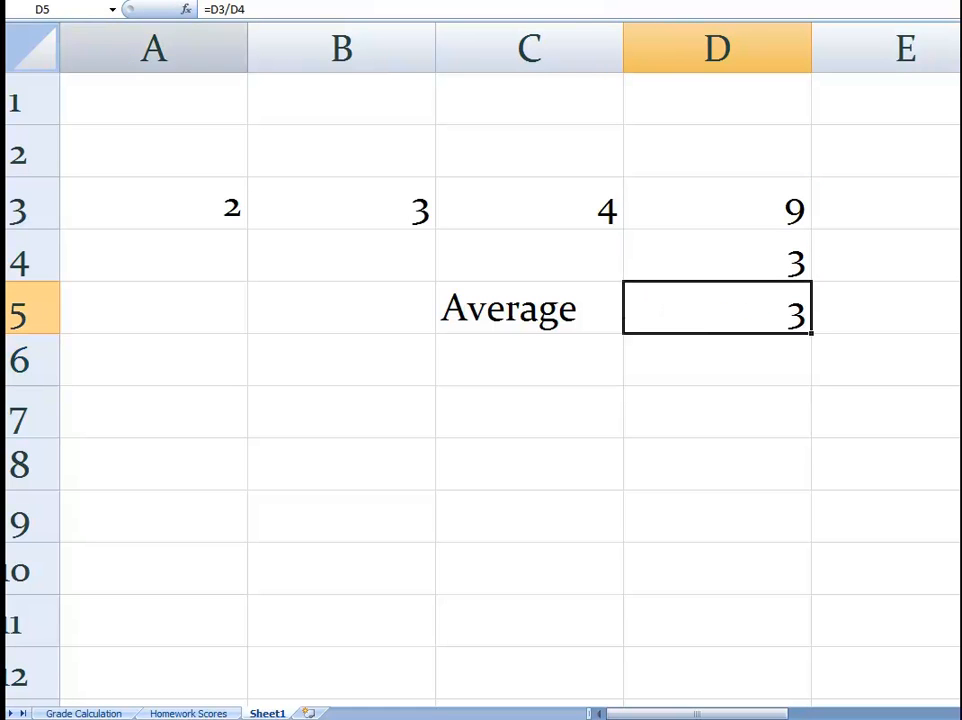
pyautogui.click(717, 360)
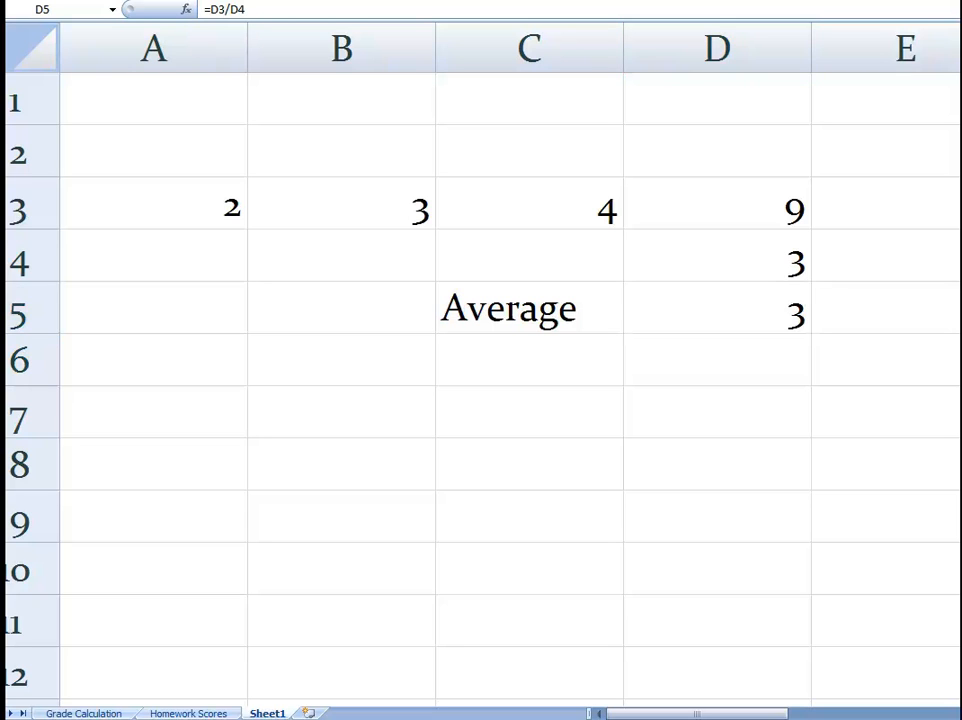
# Change the row 3 numbers to 100 in A3, 90 in B3 and 80 in C3, and check the average formula in D5.
pyautogui.click(153, 204)
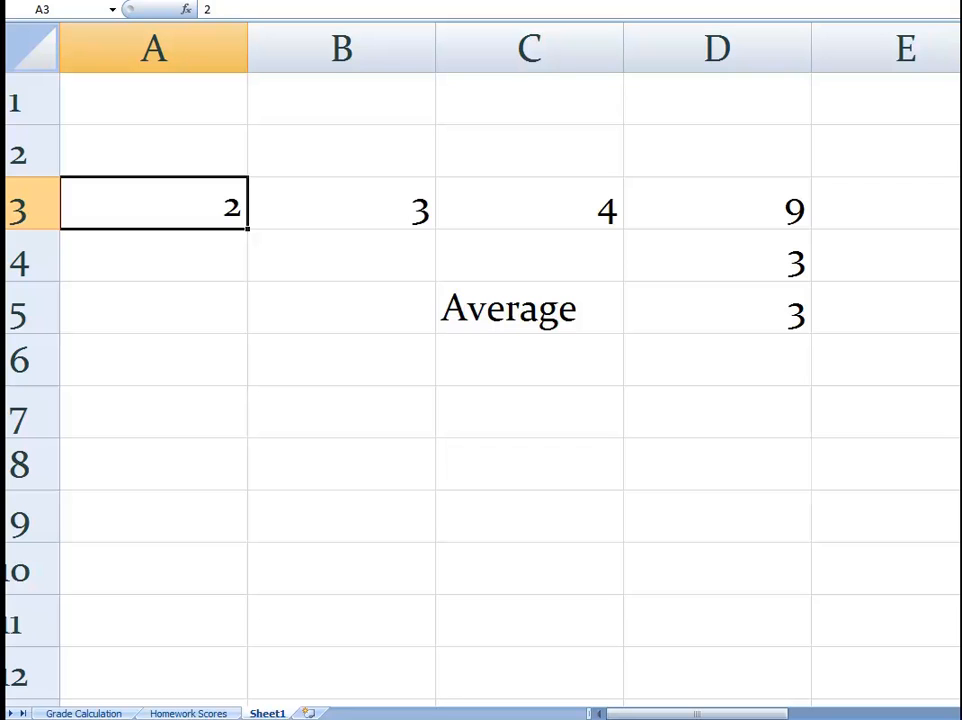
pyautogui.write('100')
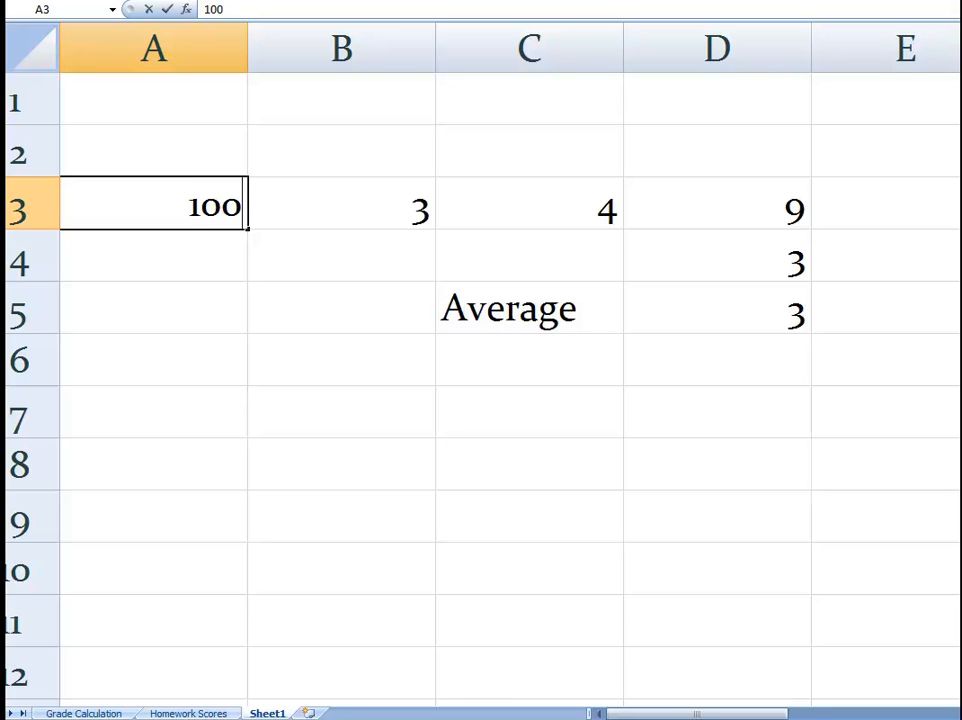
pyautogui.press('Tab')
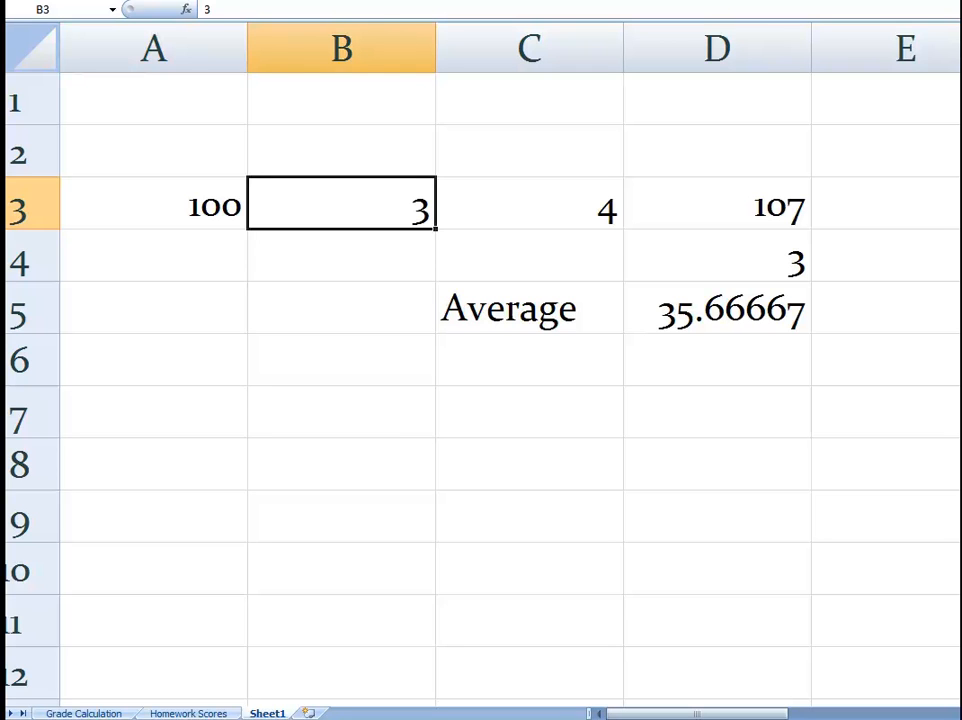
pyautogui.write('90')
pyautogui.press('Tab')
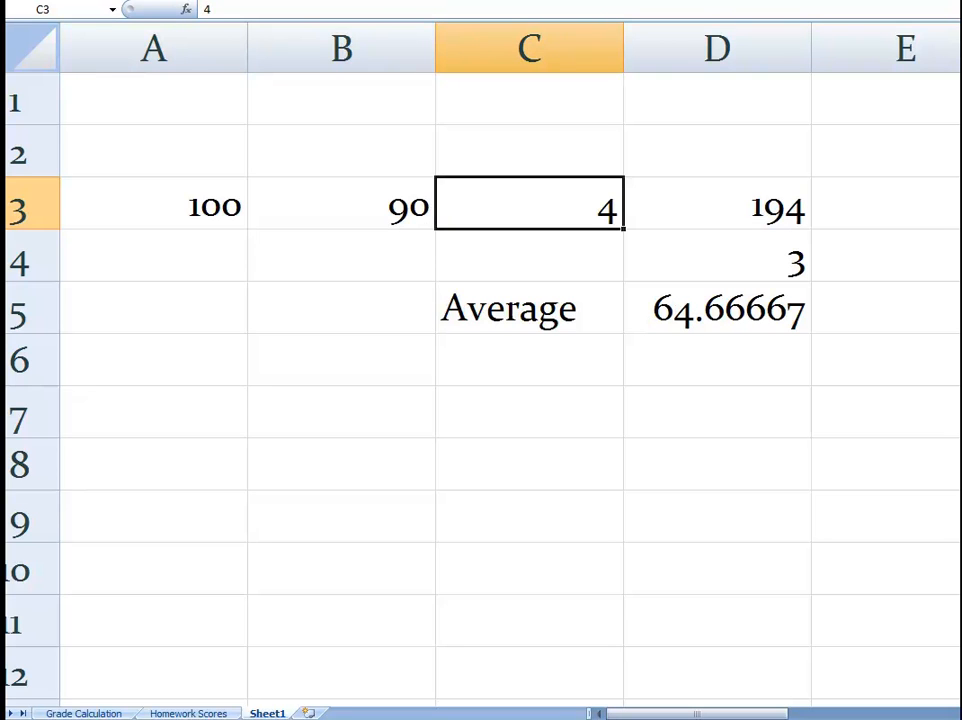
pyautogui.write('80')
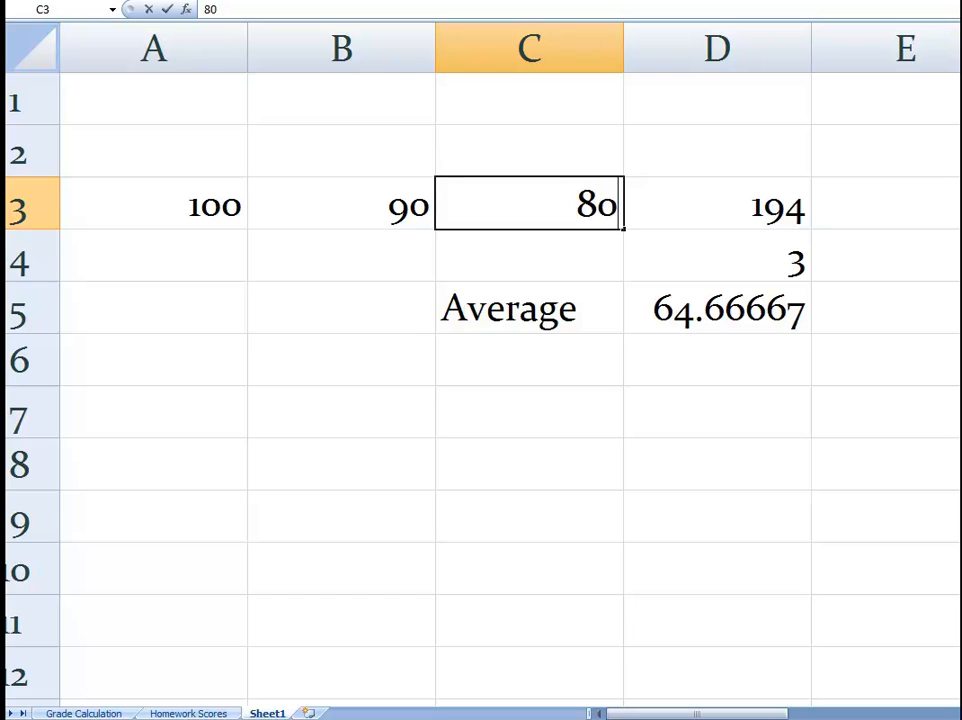
pyautogui.press('Return')
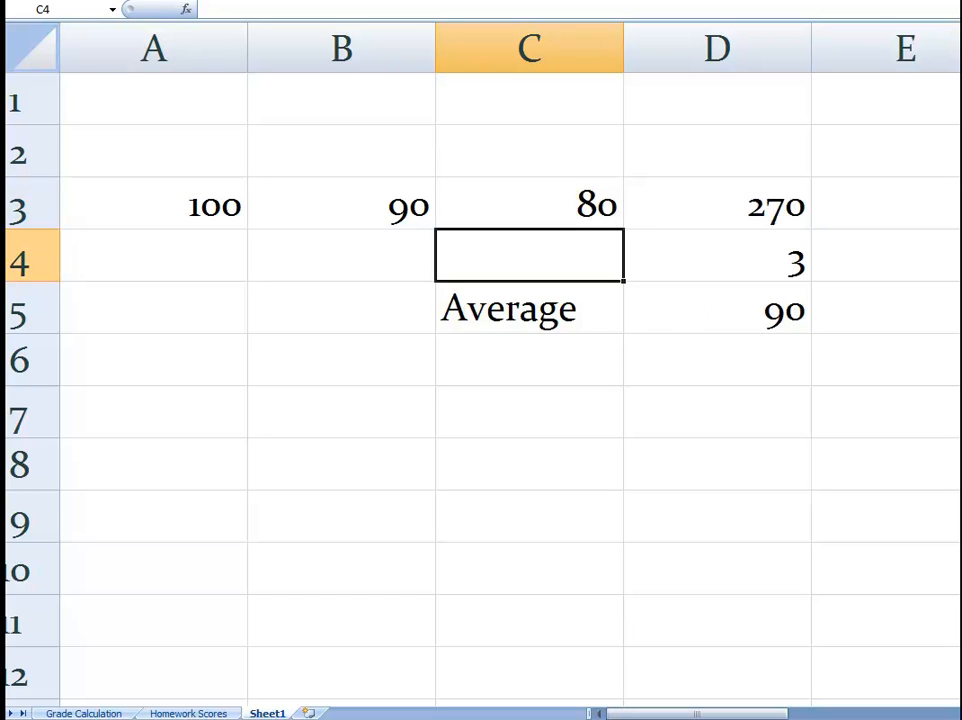
pyautogui.click(717, 308)
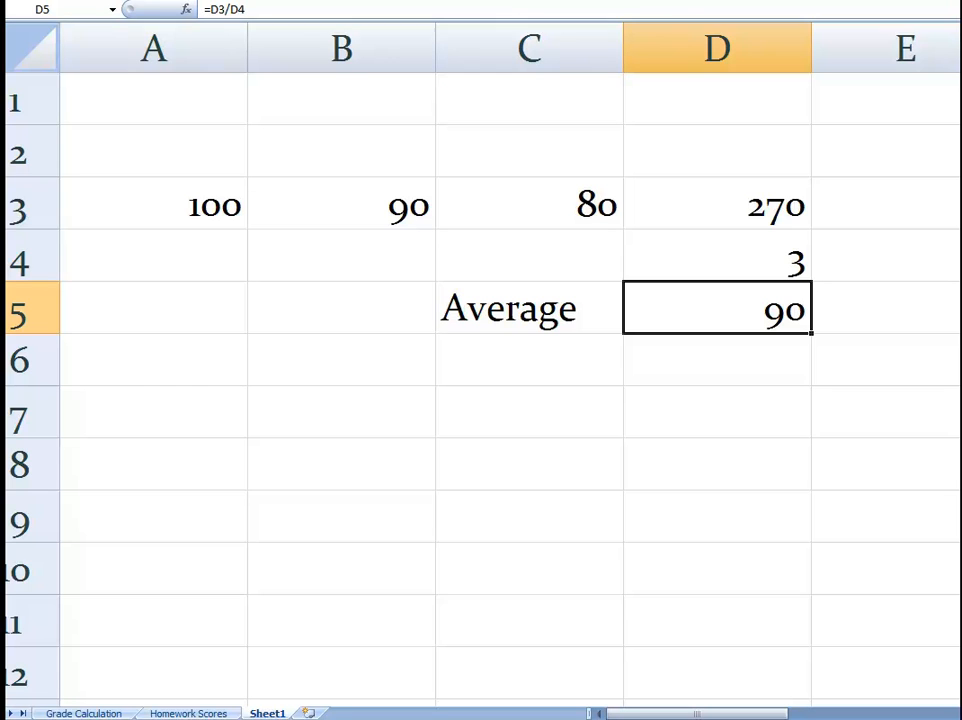
pyautogui.click(153, 412)
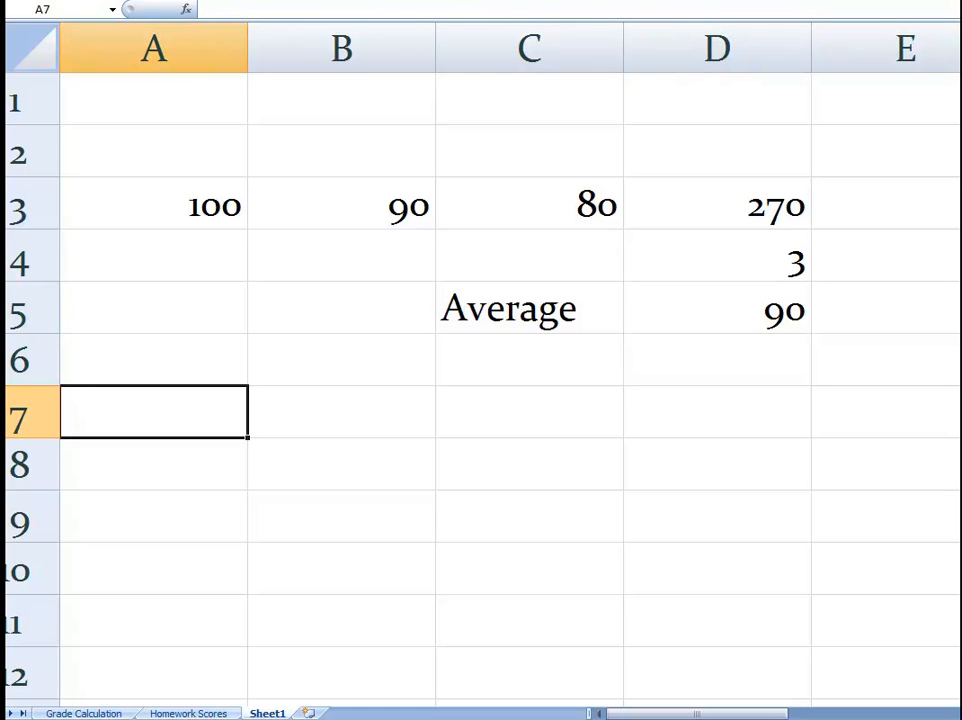
pyautogui.press('Right')
pyautogui.press('Right')
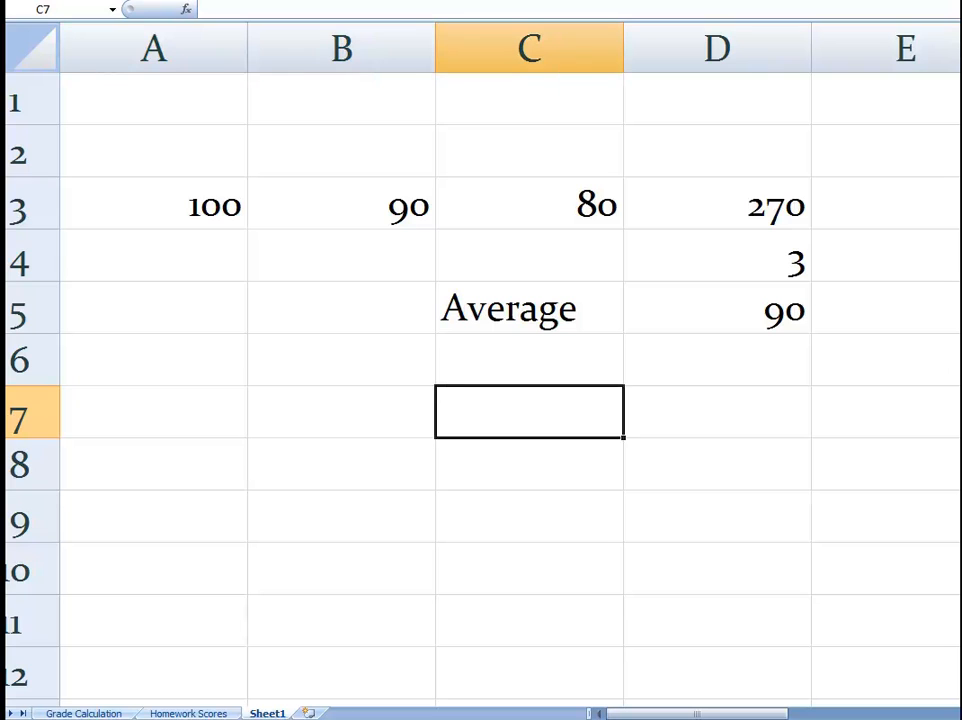
pyautogui.press('Right')
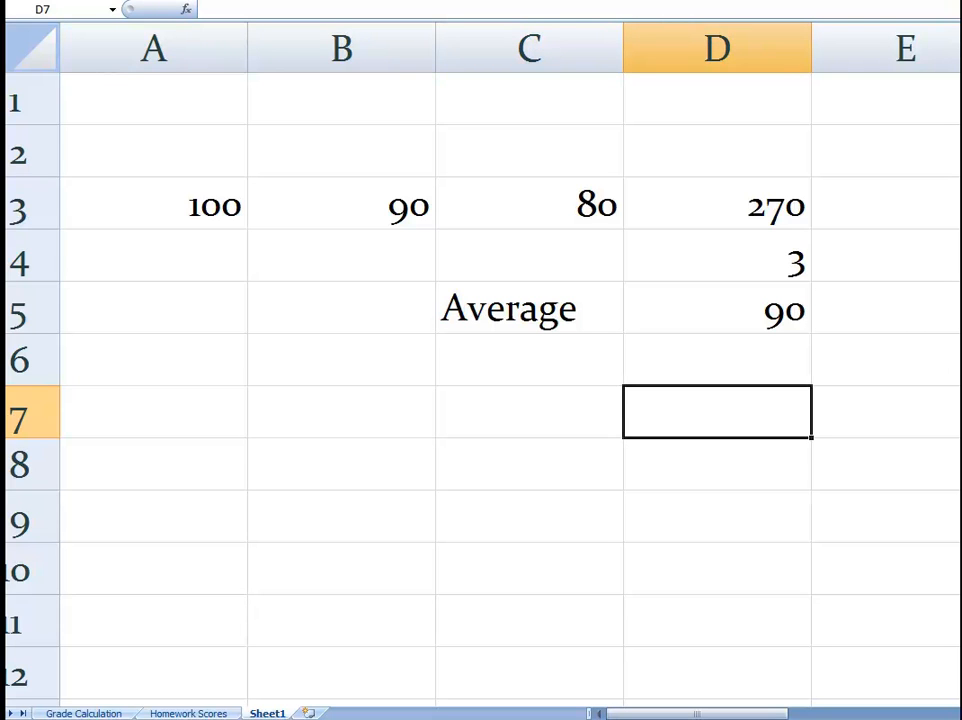
pyautogui.press('Left')
pyautogui.press('Left')
pyautogui.press('Left')
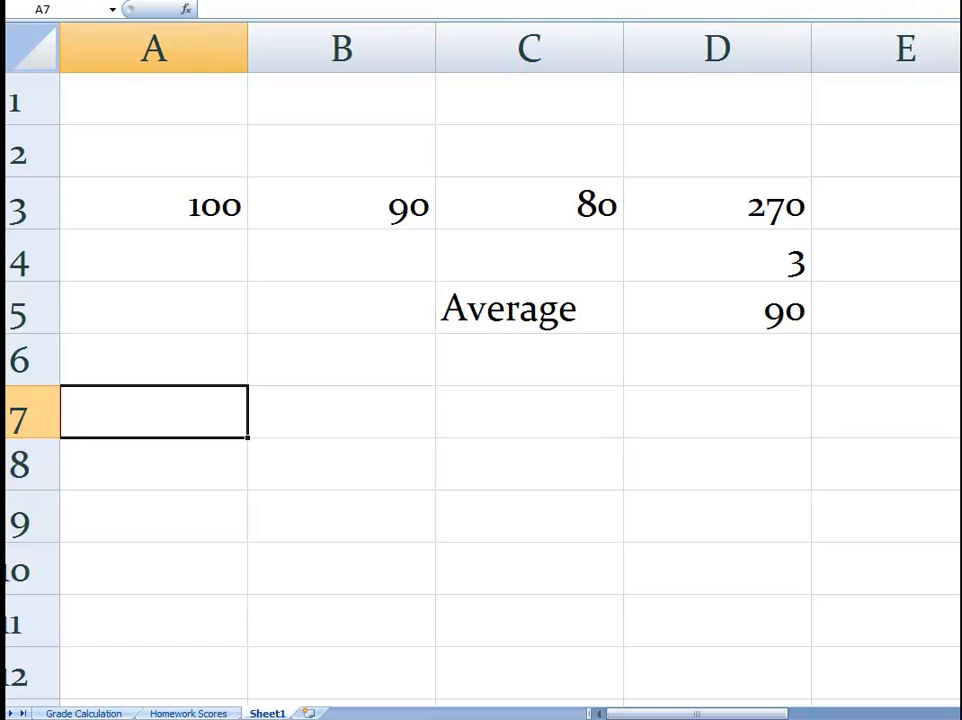
pyautogui.press('Right')
pyautogui.press('Right')
pyautogui.press('Left')
pyautogui.press('Left')
pyautogui.press('Right')
pyautogui.press('Right')
pyautogui.press('Right')
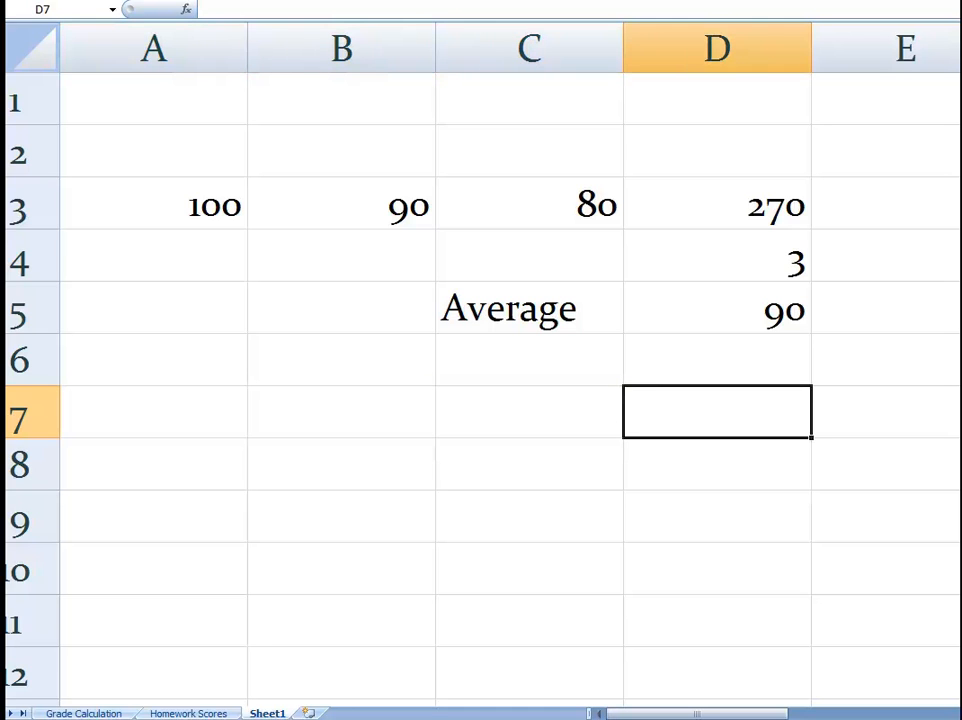
pyautogui.press('Left')
pyautogui.press('Left')
pyautogui.press('Left')
# Enter the fraction 1/3 as text, with a leading apostrophe, in cells A7, B7 and C7, and check the entries.
pyautogui.click(206, 9)
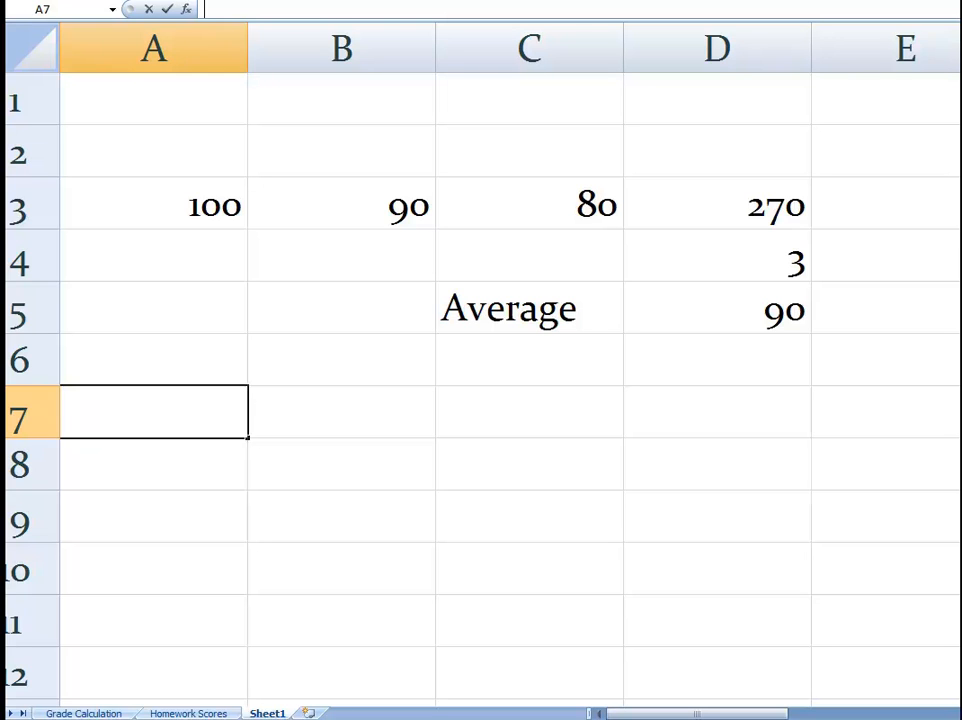
pyautogui.press('Return')
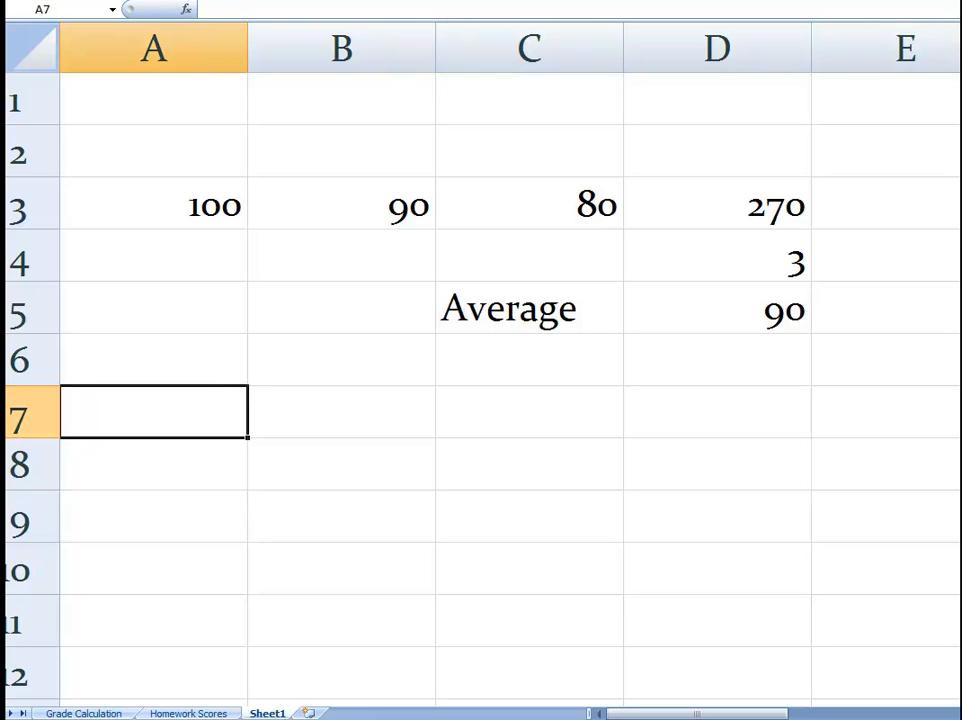
pyautogui.click(210, 9)
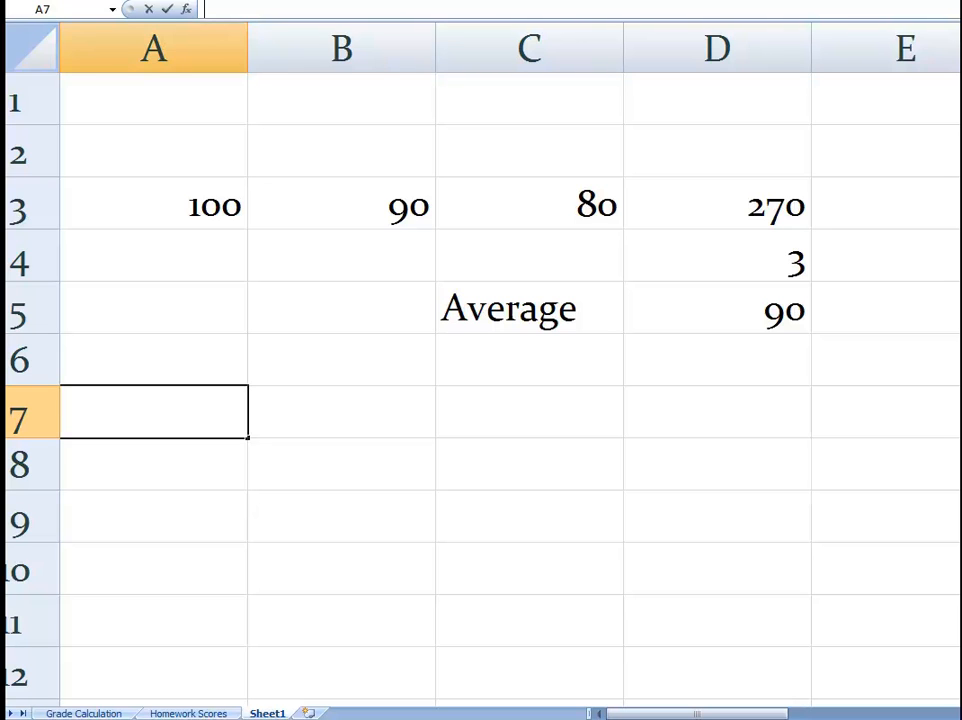
pyautogui.write("'")
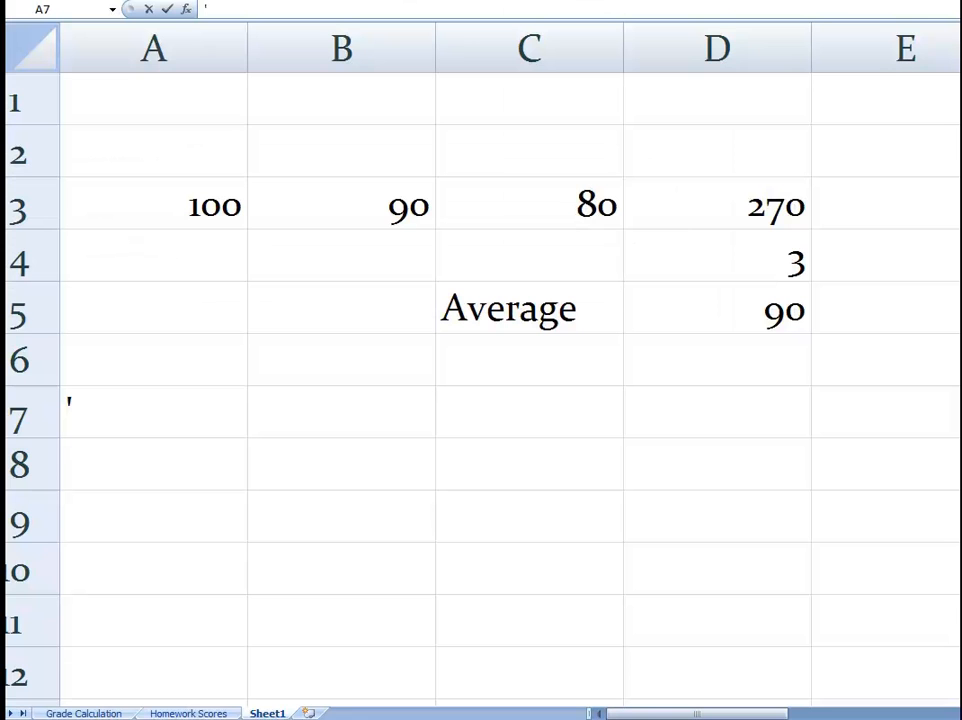
pyautogui.write('1/3')
pyautogui.press('Return')
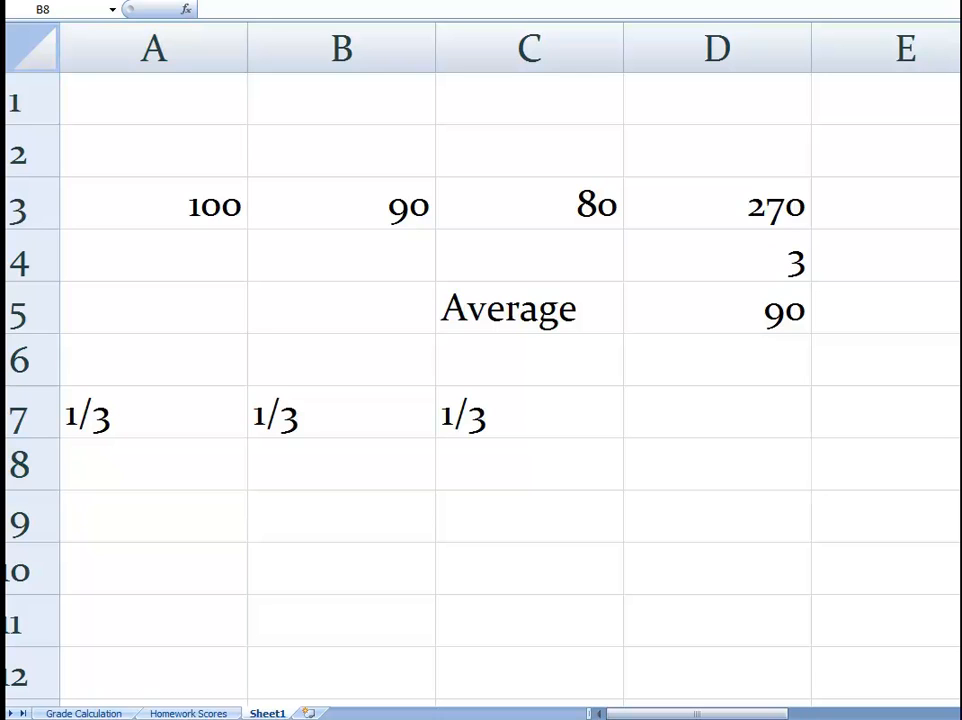
pyautogui.doubleClick(341, 464)
pyautogui.click(153, 412)
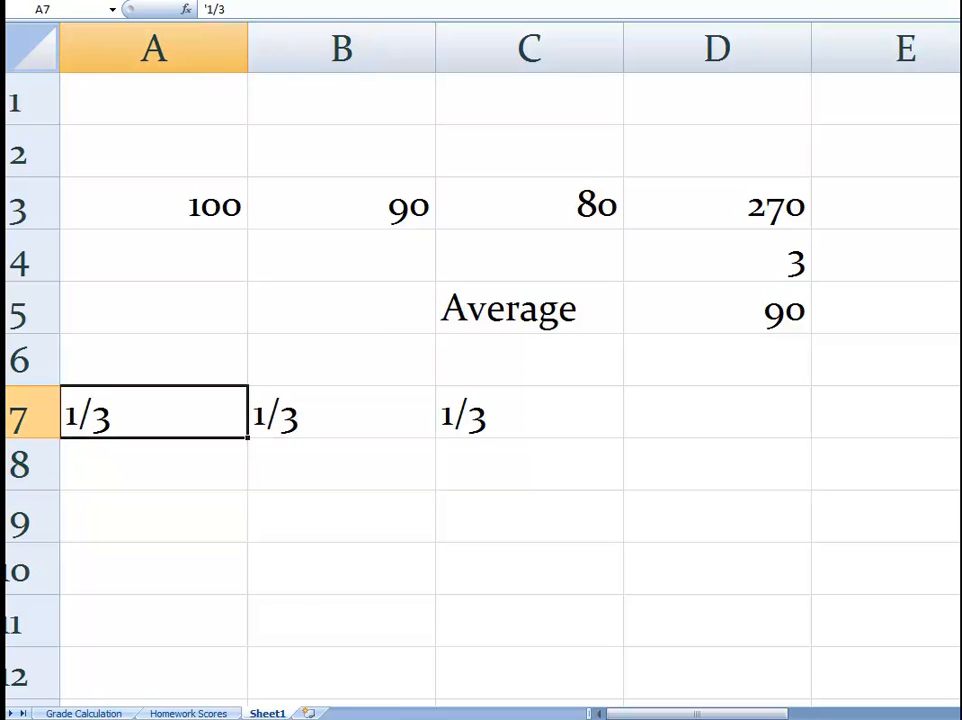
pyautogui.click(341, 412)
pyautogui.click(529, 412)
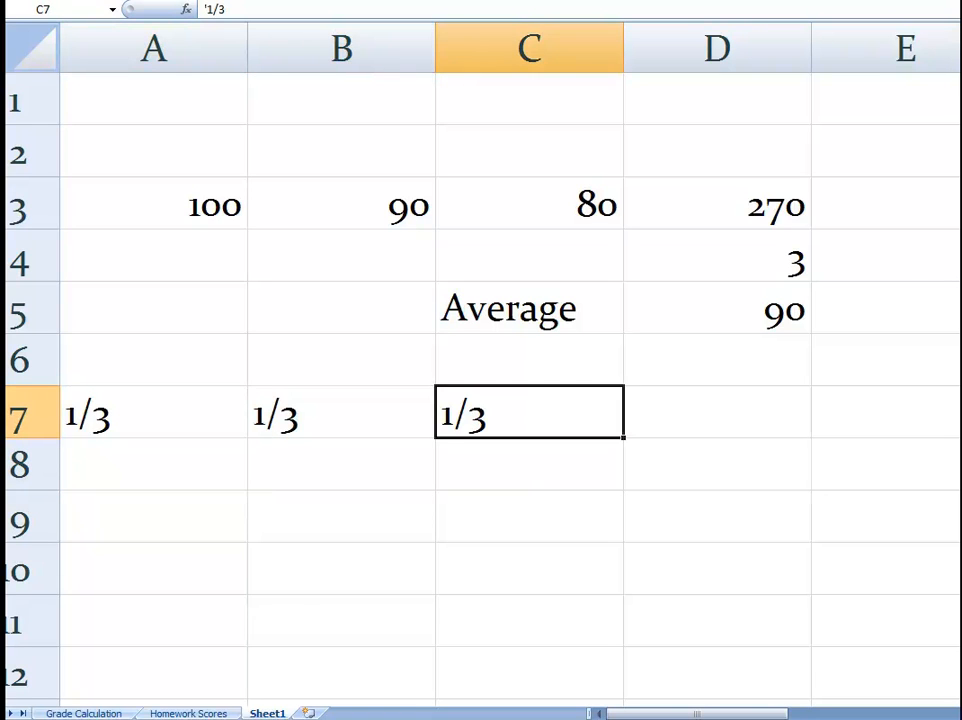
# Enter 1/3 without a leading apostrophe in cell B8, compare it with the text entry in A7, and clear B8.
pyautogui.click(153, 464)
pyautogui.click(341, 464)
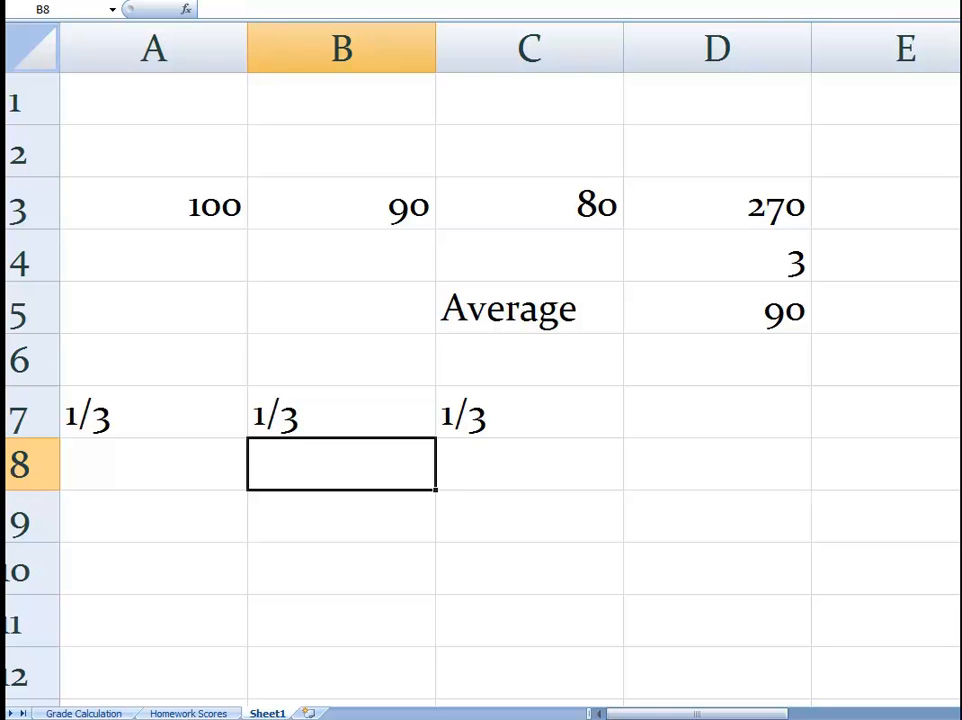
pyautogui.click(153, 412)
pyautogui.click(341, 464)
pyautogui.write('1/3')
pyautogui.press('Return')
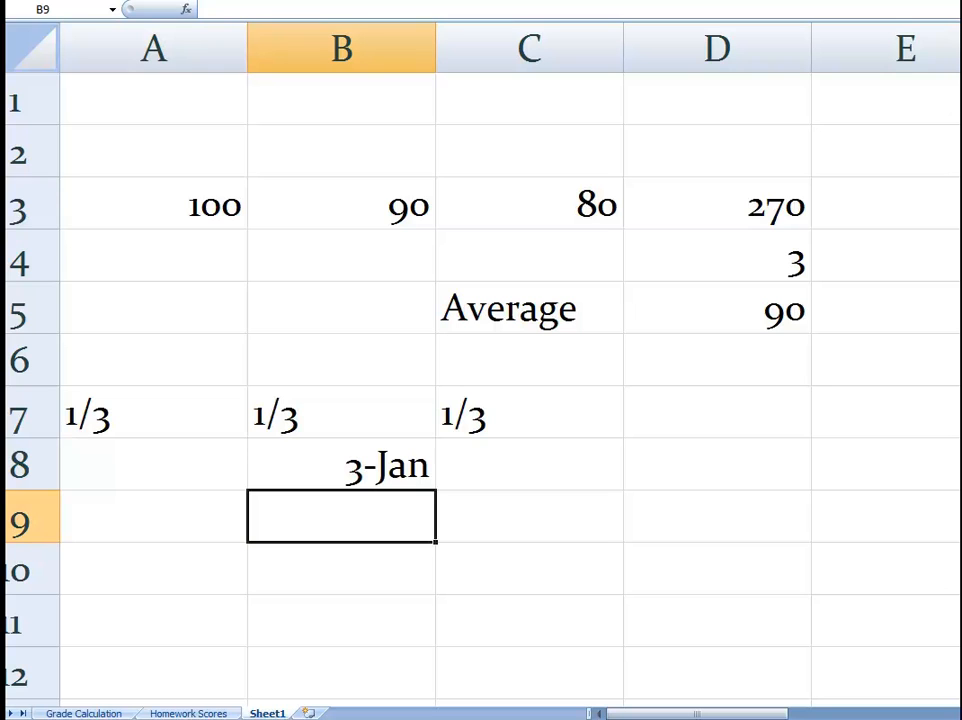
pyautogui.click(341, 464)
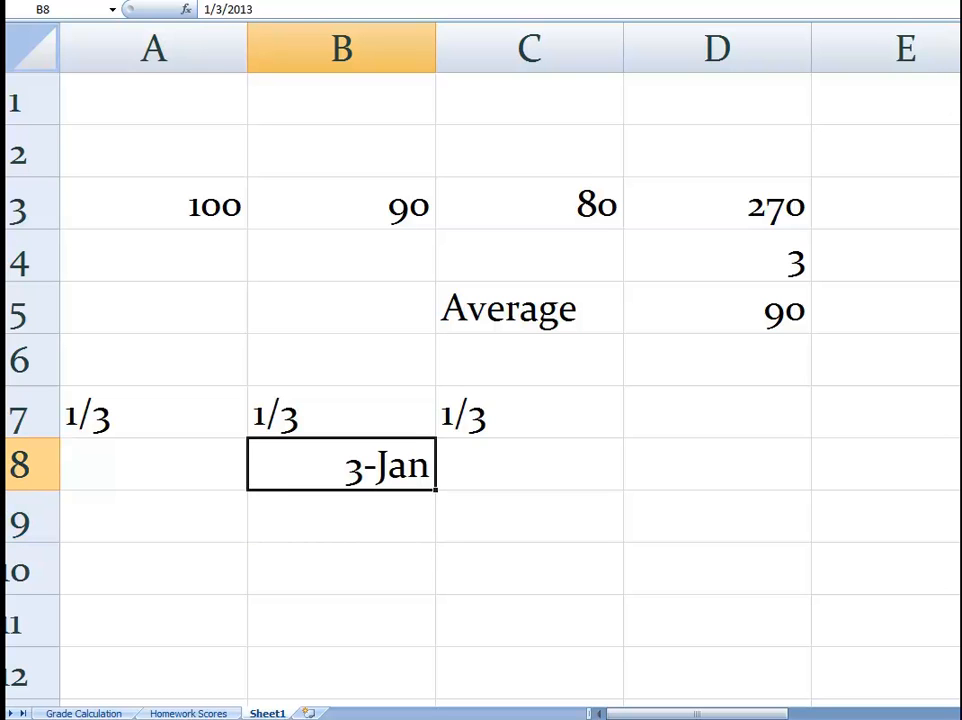
pyautogui.click(153, 414)
pyautogui.click(341, 464)
pyautogui.press('Delete')
# Compare the scores in A3 to C3 with the 1/3 fractions in A7 to C7.
pyautogui.click(153, 204)
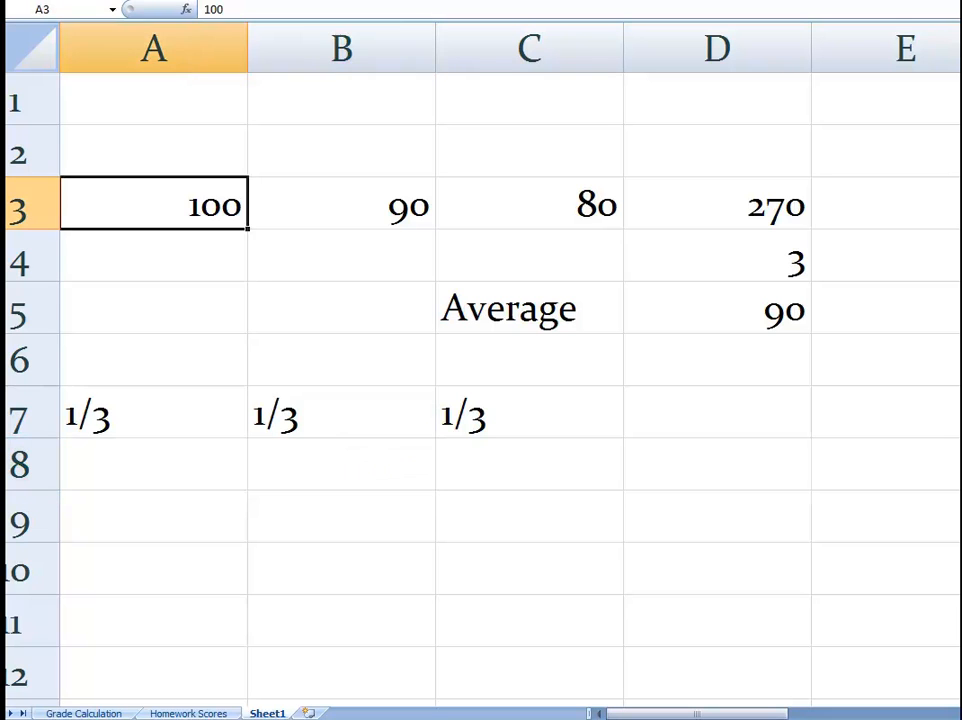
pyautogui.click(341, 204)
pyautogui.click(529, 204)
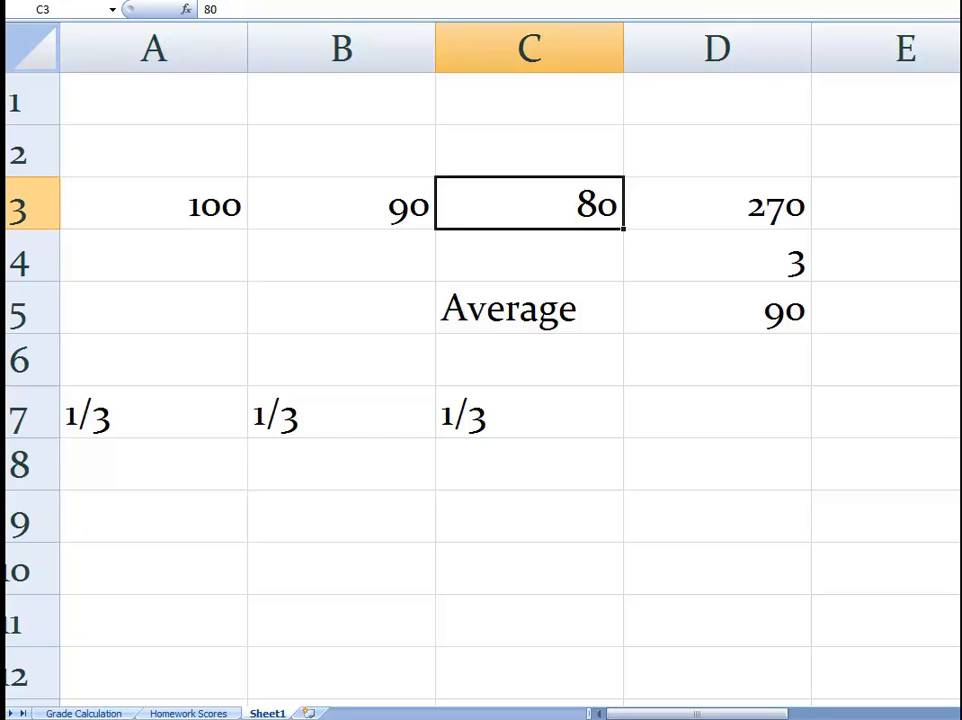
pyautogui.click(153, 412)
pyautogui.click(341, 412)
pyautogui.click(529, 412)
pyautogui.click(153, 412)
pyautogui.click(341, 412)
pyautogui.click(529, 412)
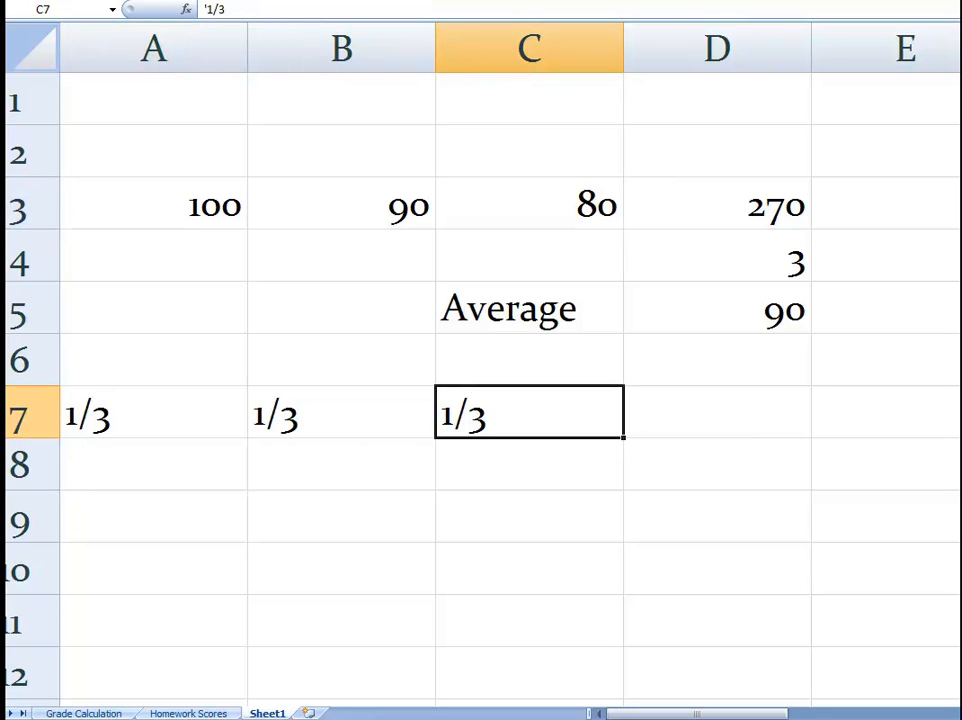
pyautogui.click(153, 464)
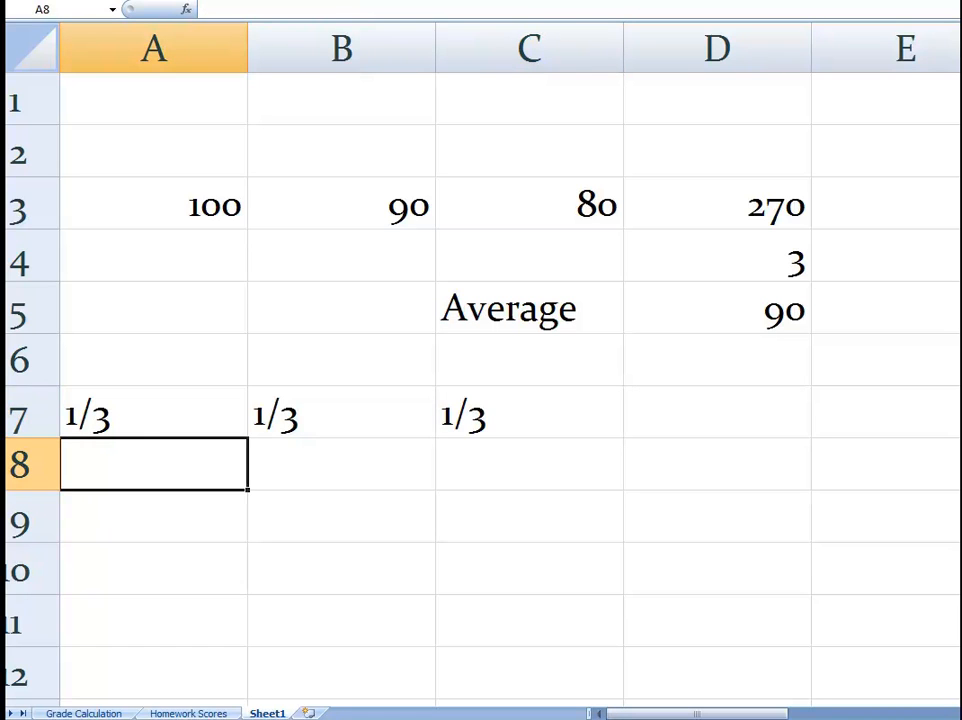
pyautogui.click(153, 204)
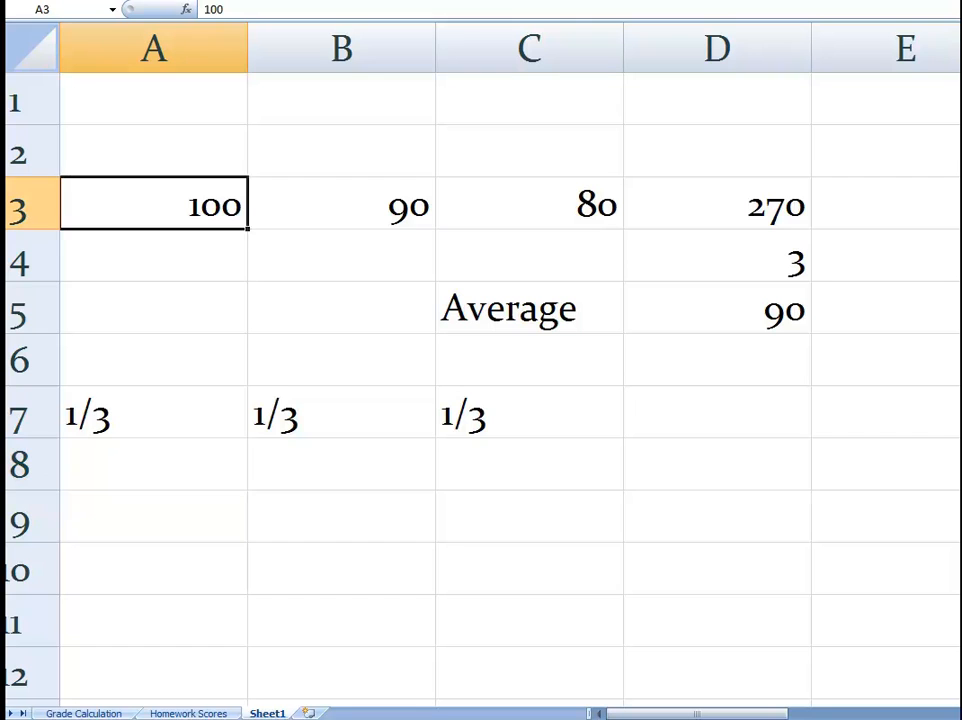
pyautogui.press('Right')
pyautogui.press('Right')
pyautogui.press('Left')
pyautogui.press('Left')
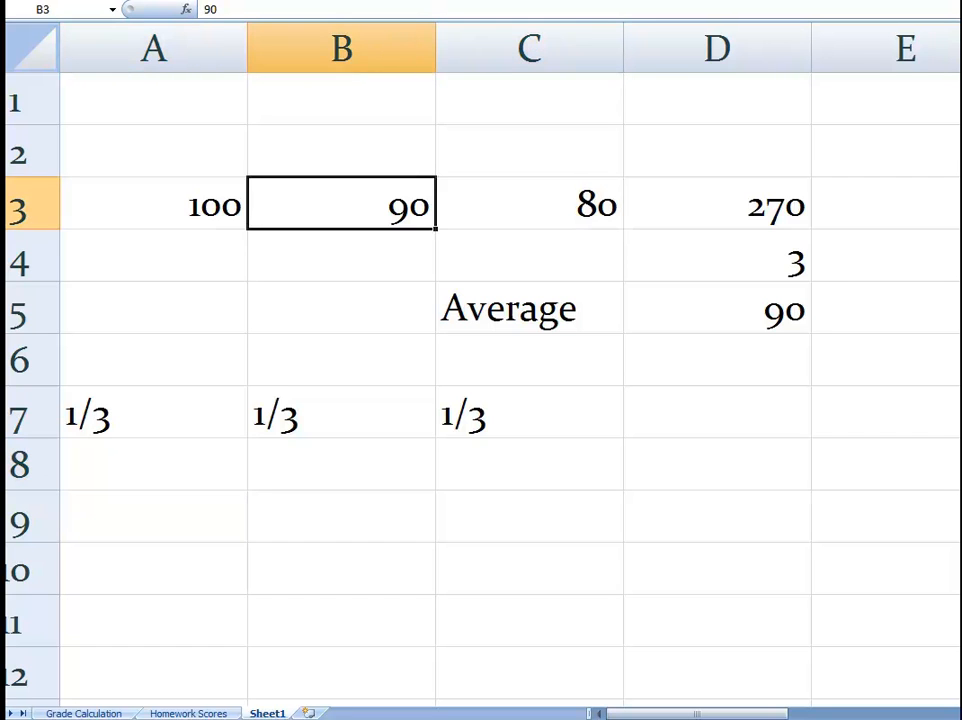
pyautogui.press('Right')
pyautogui.press('Right')
pyautogui.press('Left')
pyautogui.press('Left')
# Clear the 1/3 entries from cells A7 to C7.
pyautogui.press('Down')
pyautogui.press('Down')
pyautogui.press('Down')
pyautogui.press('Down')
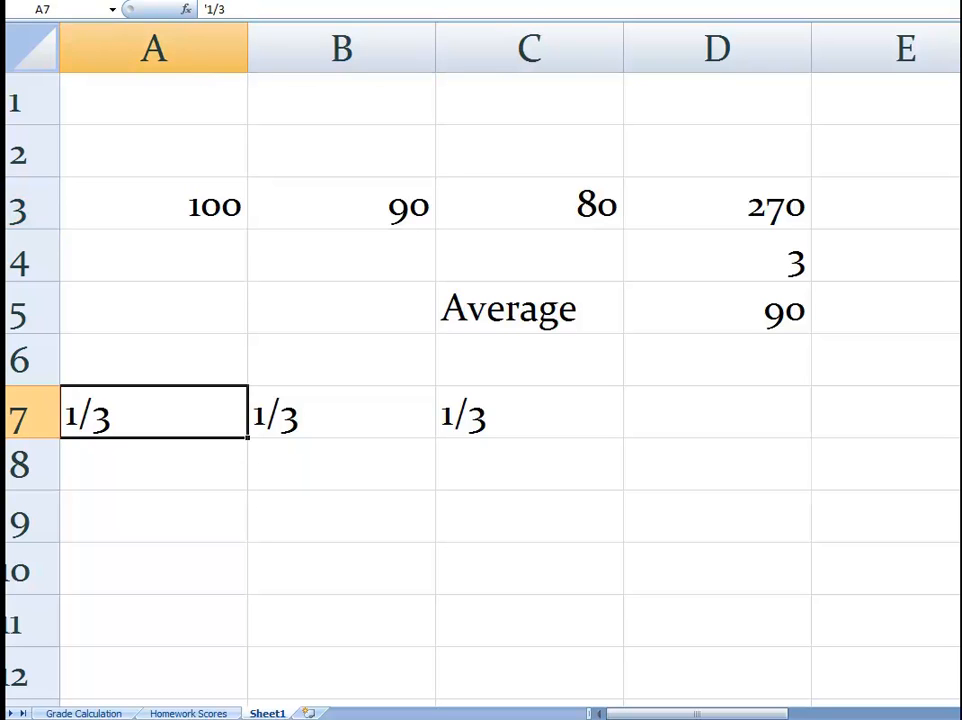
pyautogui.press('Right')
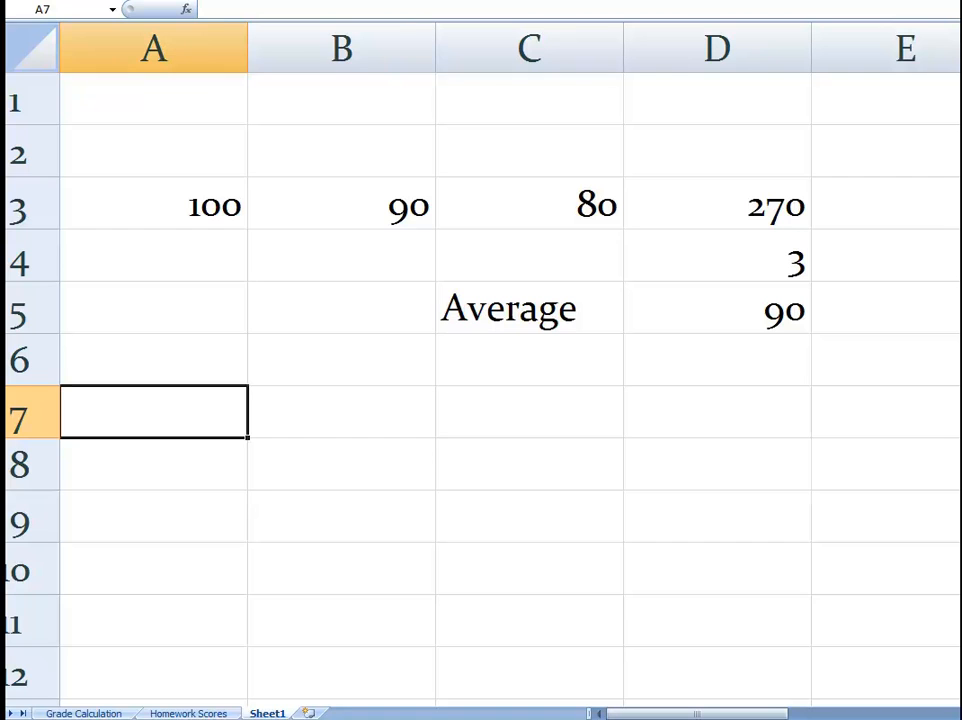
pyautogui.press('Right')
pyautogui.click(529, 412)
# Review each of the three scores in cells A3, B3 and C3.
pyautogui.click(153, 204)
pyautogui.click(341, 204)
pyautogui.click(529, 204)
pyautogui.press('Left')
pyautogui.press('Left')
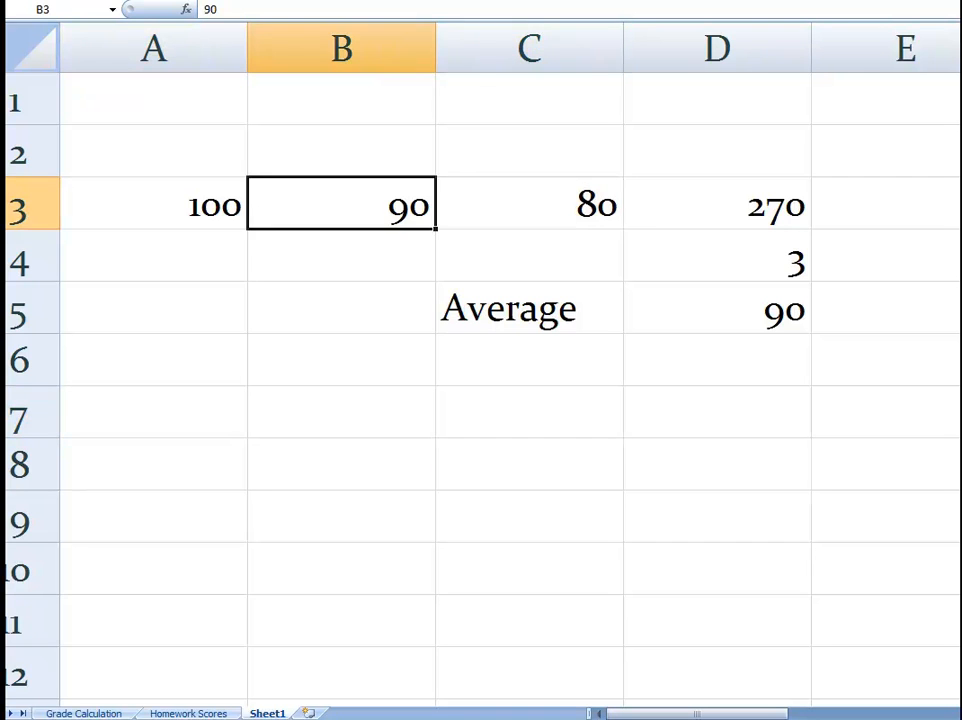
pyautogui.press('Right')
pyautogui.press('Right')
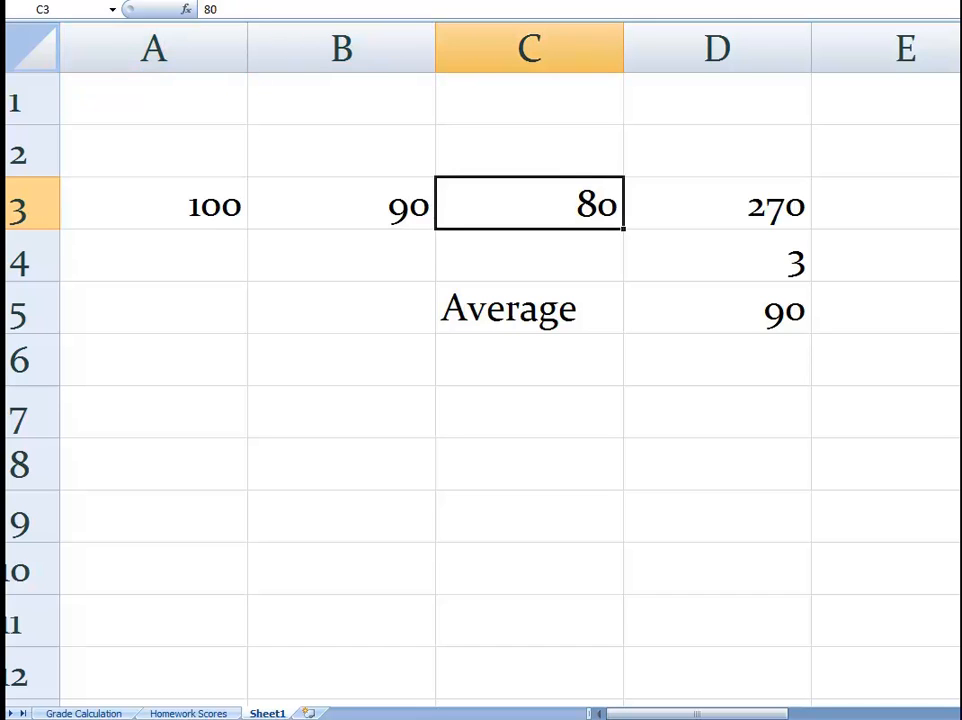
pyautogui.click(153, 204)
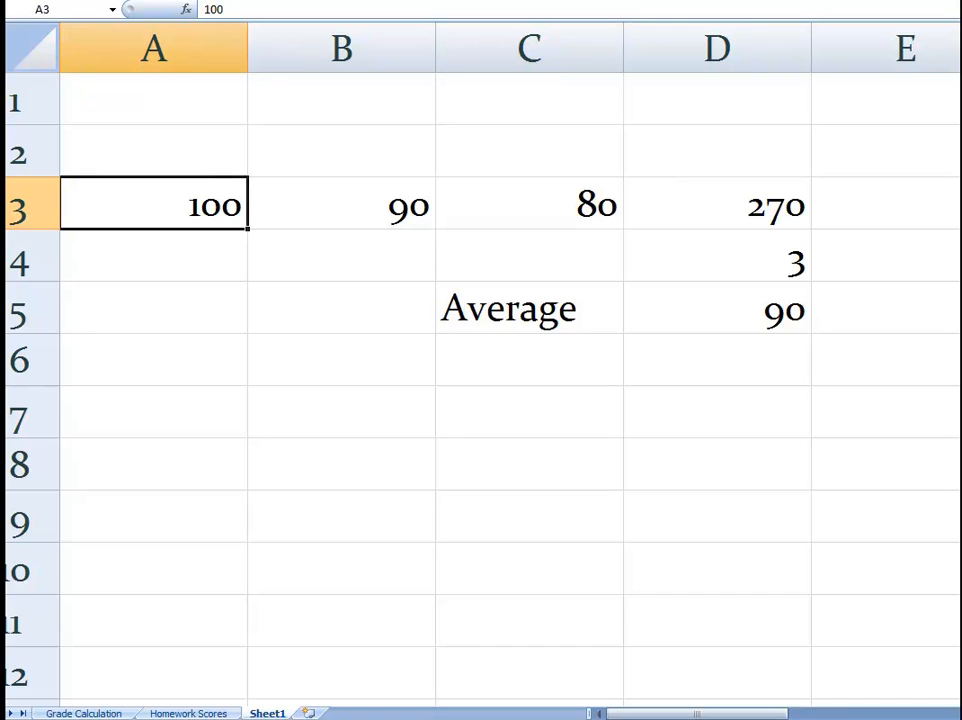
pyautogui.click(341, 204)
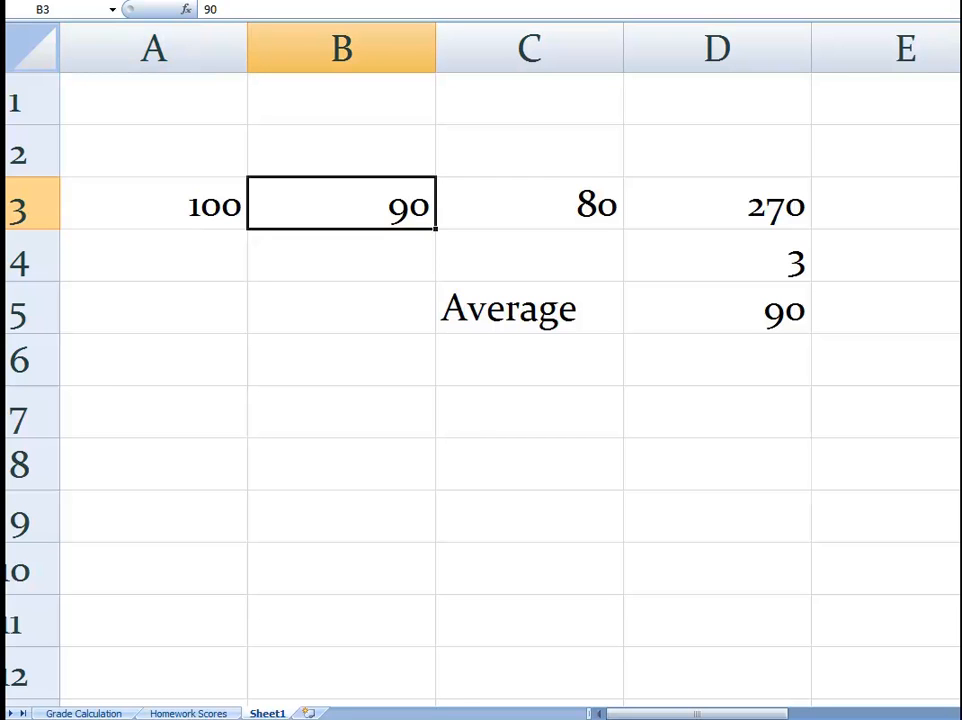
pyautogui.click(529, 204)
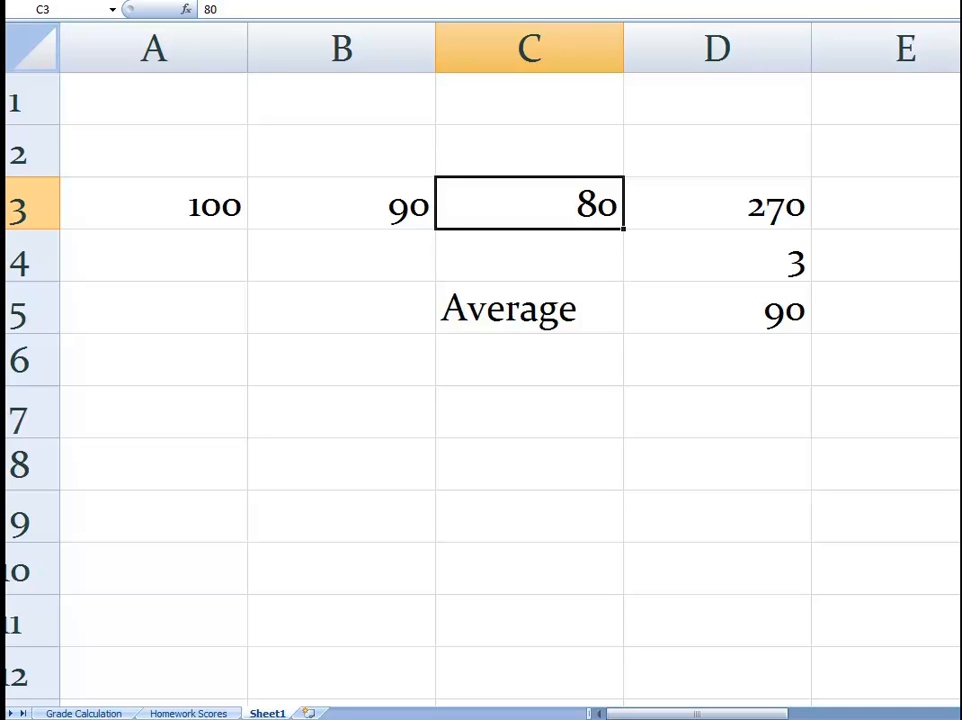
pyautogui.click(341, 204)
pyautogui.click(153, 204)
pyautogui.click(341, 204)
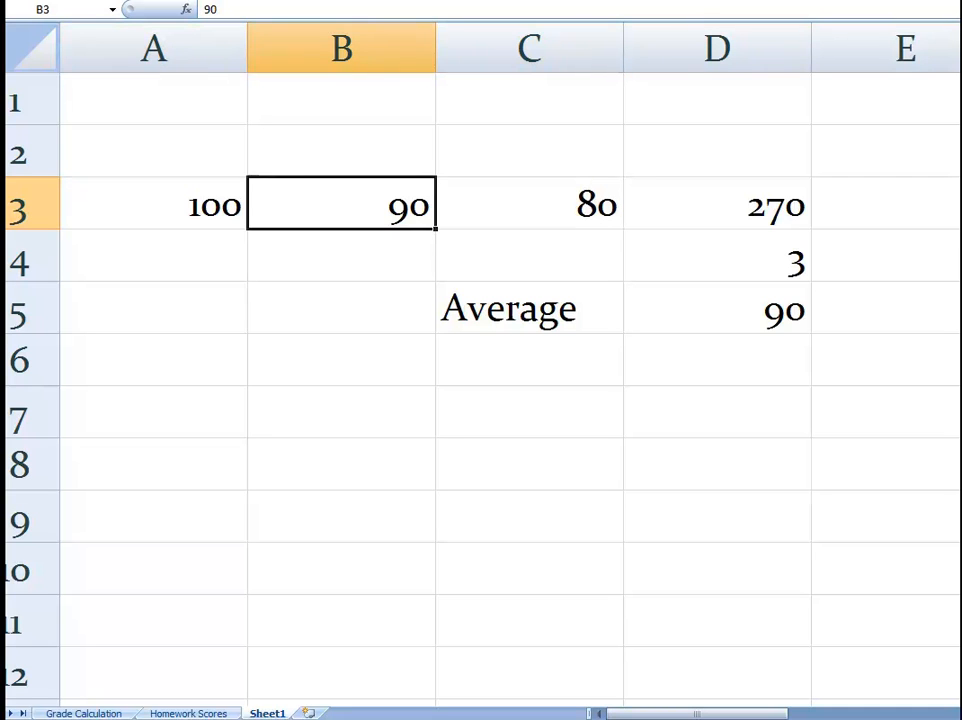
pyautogui.click(529, 204)
# Examine the average formula in D5 and the sum formula in D3 against the scores in A3 to C3.
pyautogui.click(529, 308)
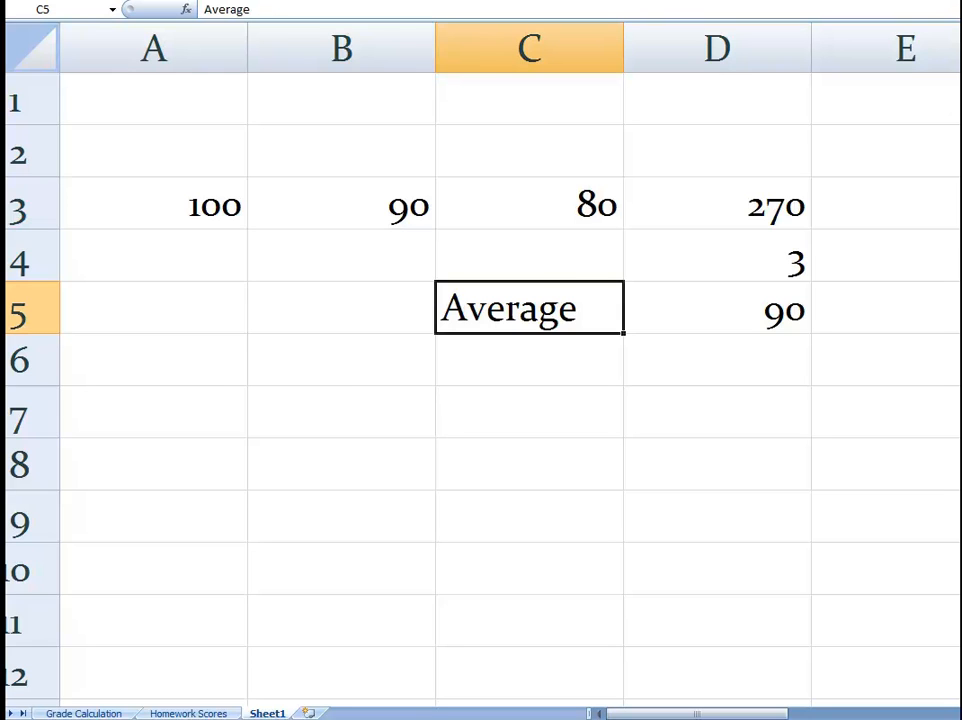
pyautogui.click(717, 308)
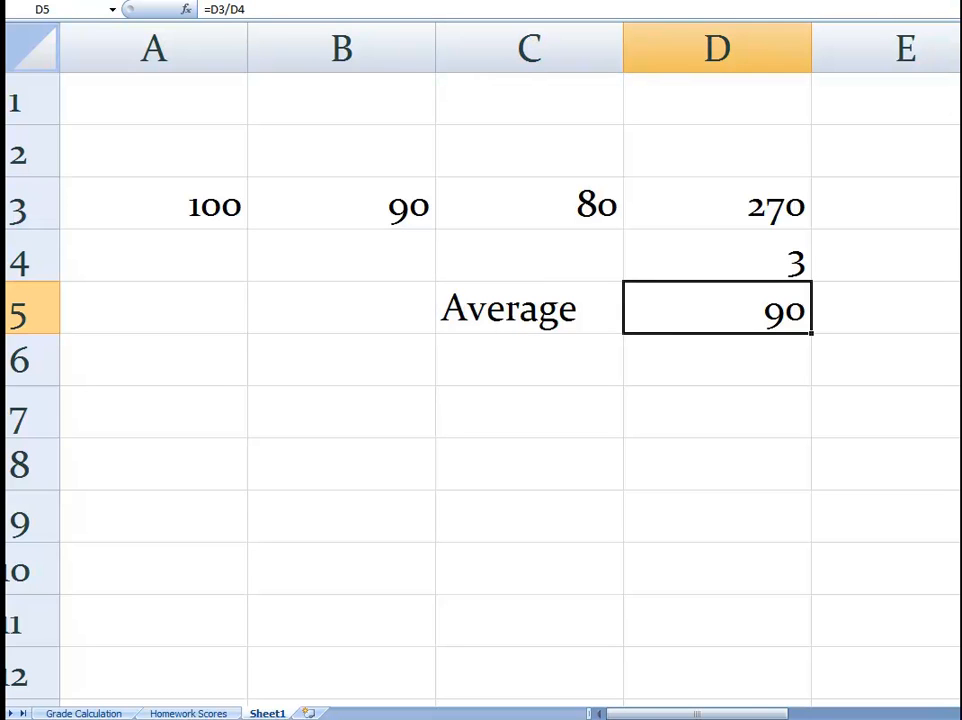
pyautogui.click(341, 204)
pyautogui.click(153, 204)
pyautogui.click(341, 253)
pyautogui.click(529, 204)
pyautogui.click(717, 204)
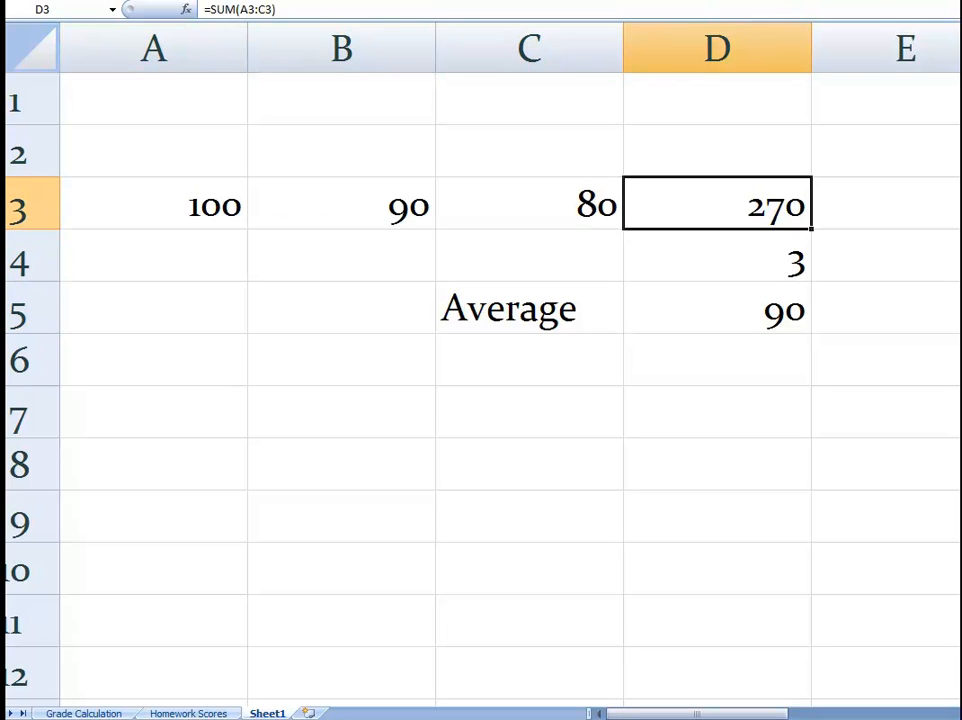
pyautogui.click(341, 204)
pyautogui.click(153, 204)
pyautogui.click(341, 204)
pyautogui.click(529, 204)
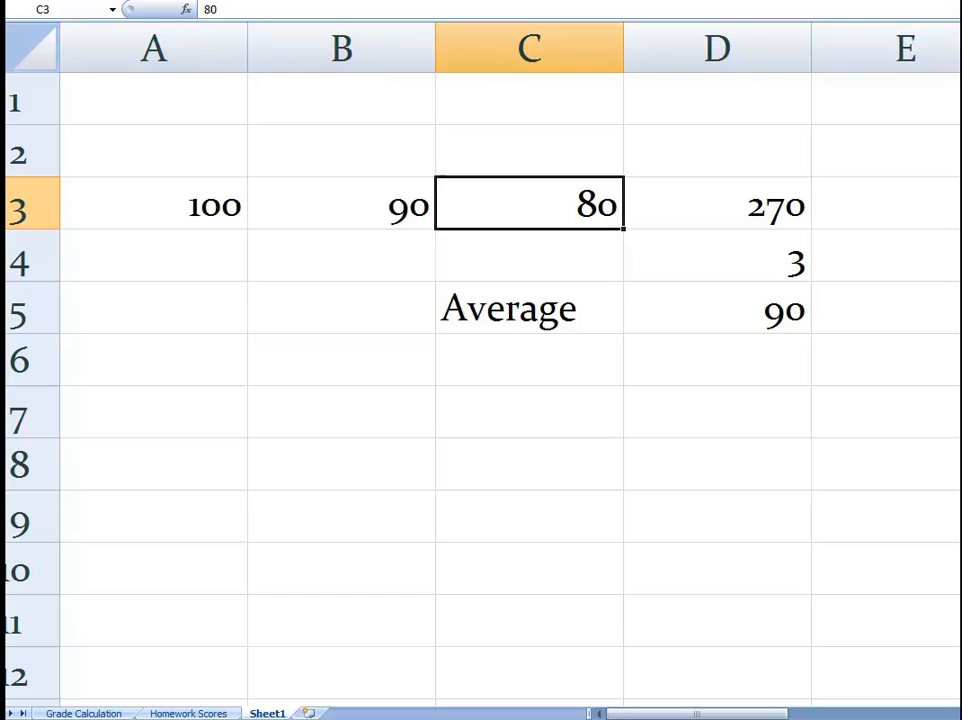
pyautogui.click(717, 308)
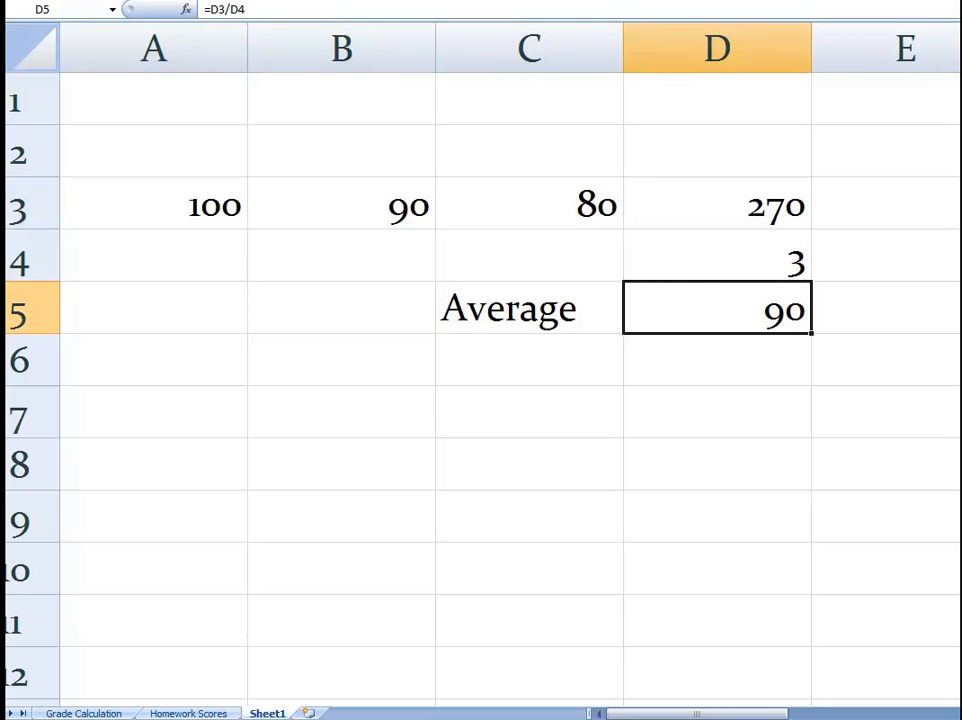
pyautogui.click(153, 204)
pyautogui.click(341, 204)
pyautogui.click(529, 204)
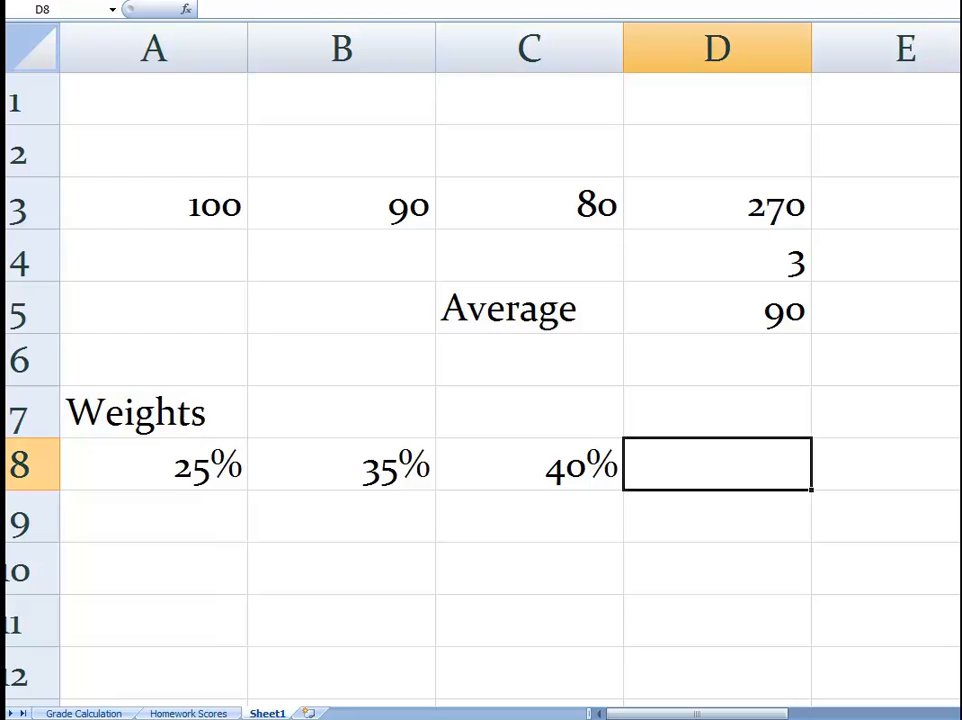
# Compare each score in A3 to C3 with its matching weight in A8 to C8.
pyautogui.click(153, 204)
pyautogui.click(153, 464)
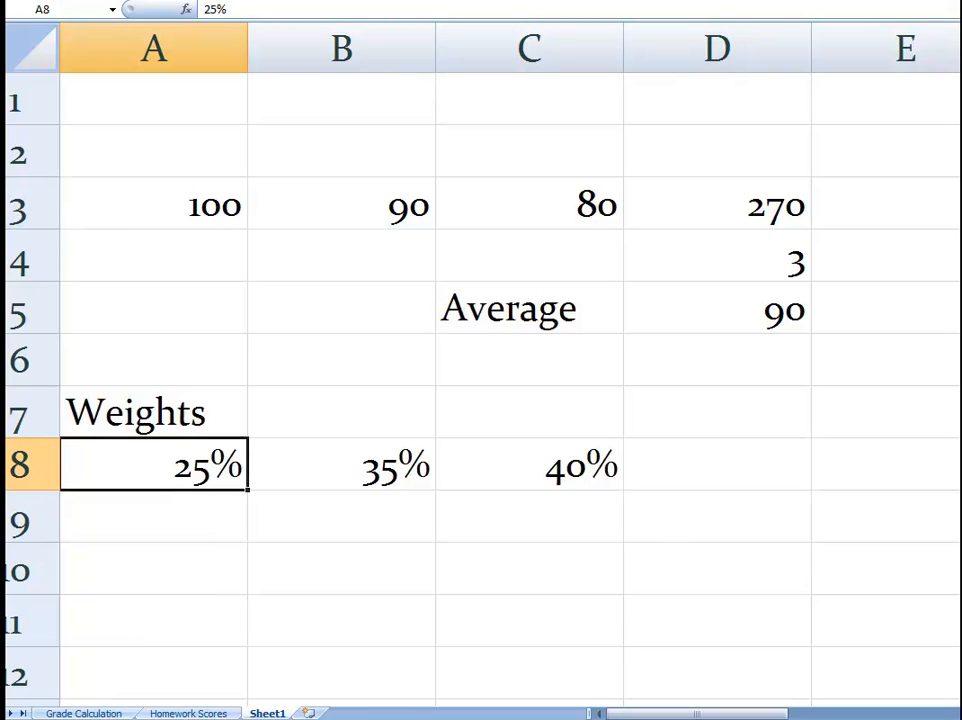
pyautogui.click(341, 464)
pyautogui.click(341, 204)
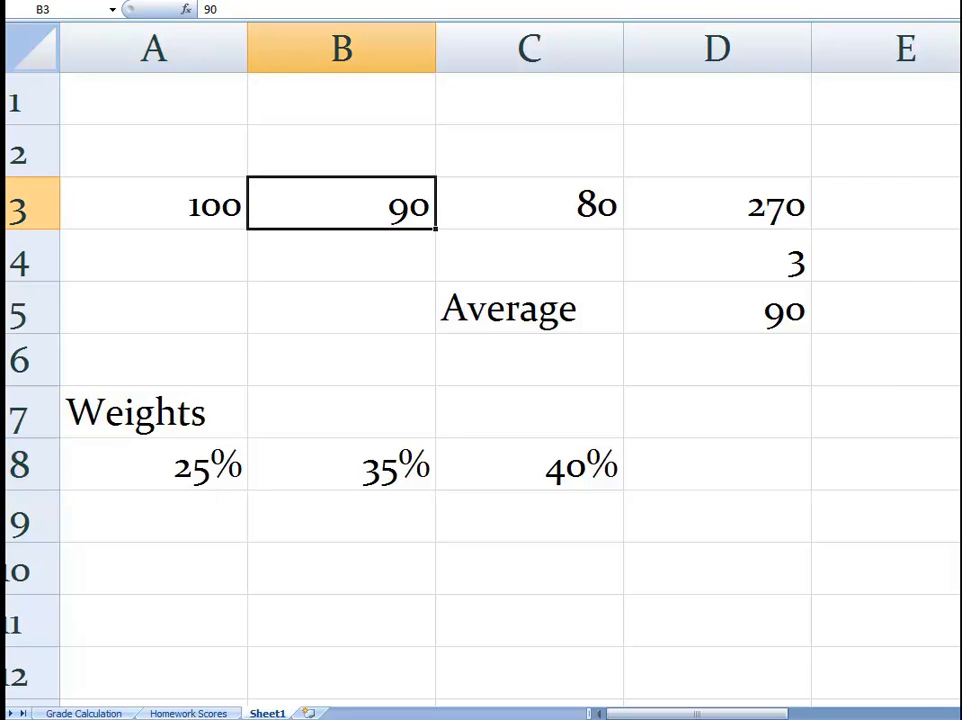
pyautogui.click(529, 464)
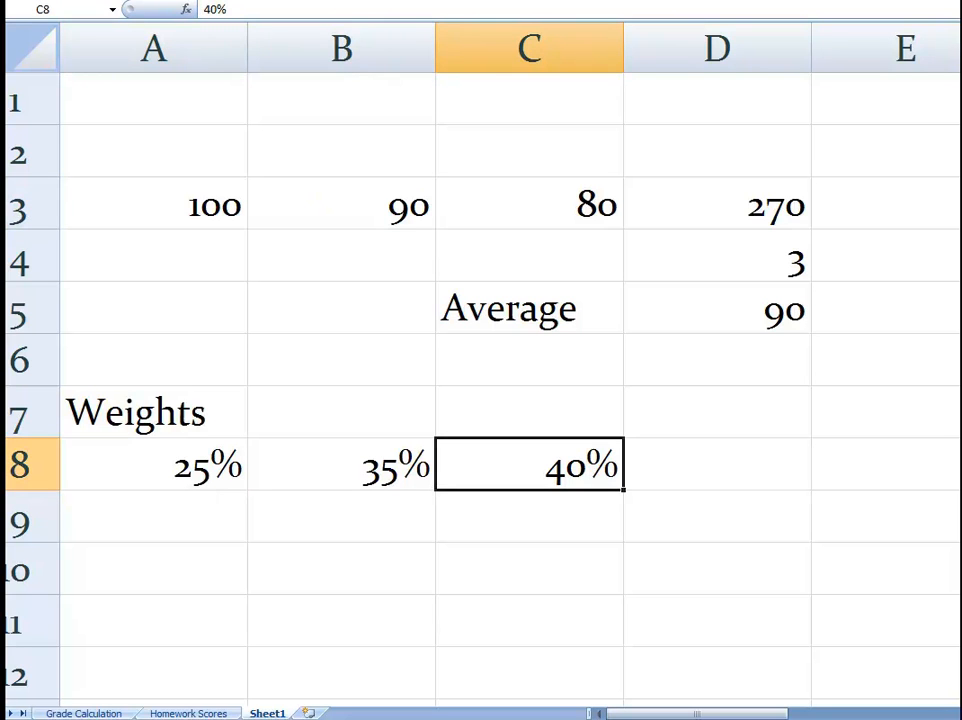
pyautogui.click(529, 204)
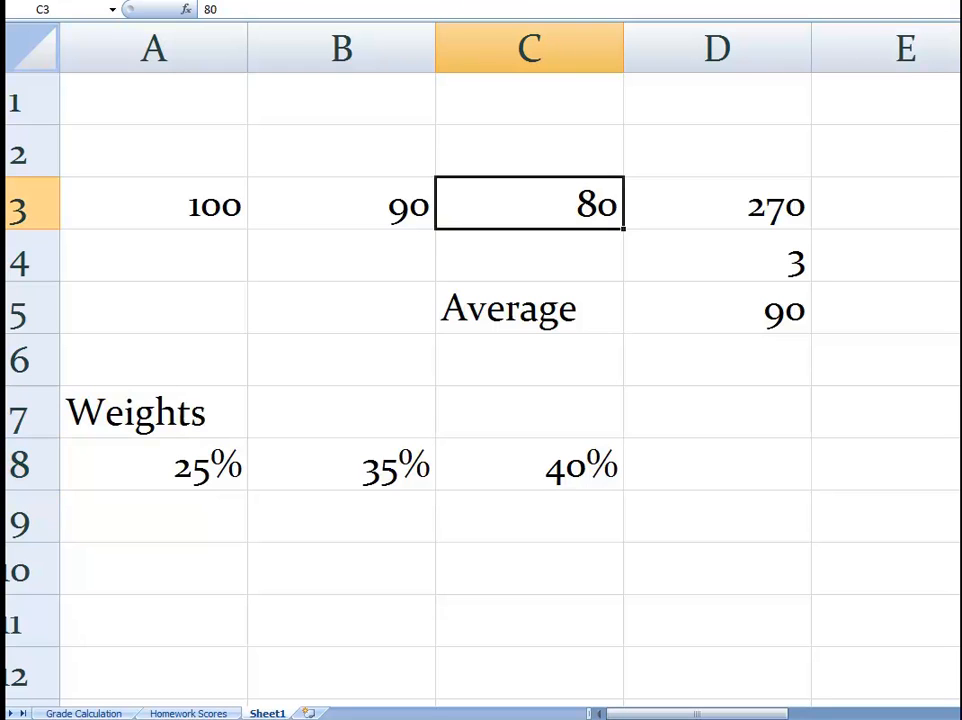
pyautogui.click(529, 464)
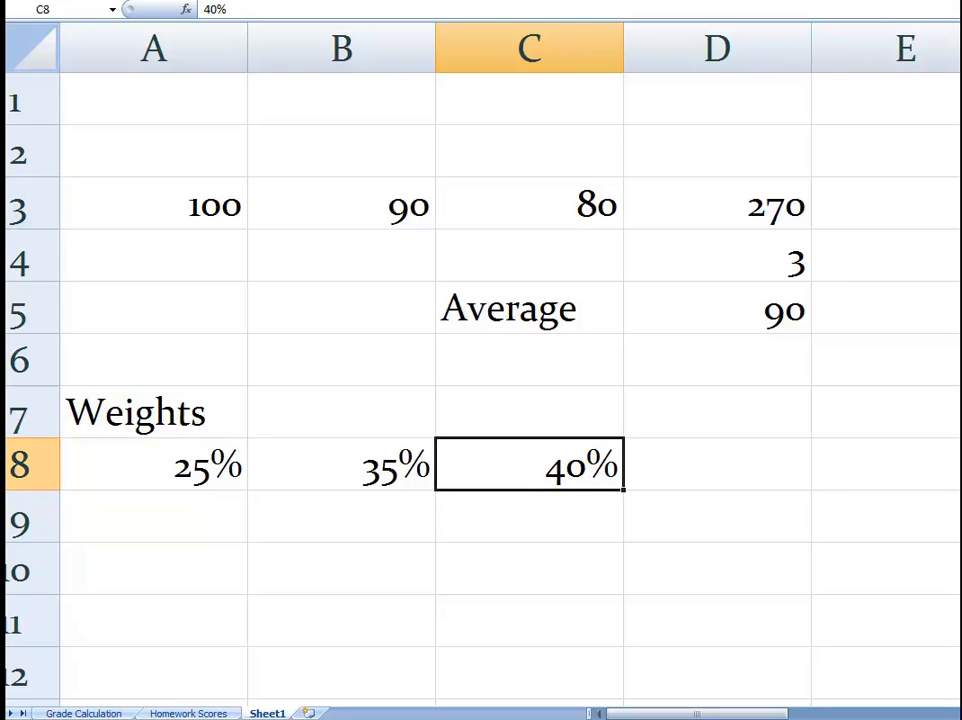
# Examine the average in D5 against the scores in A3 to C3 and the weights in A8 to C8.
pyautogui.click(529, 308)
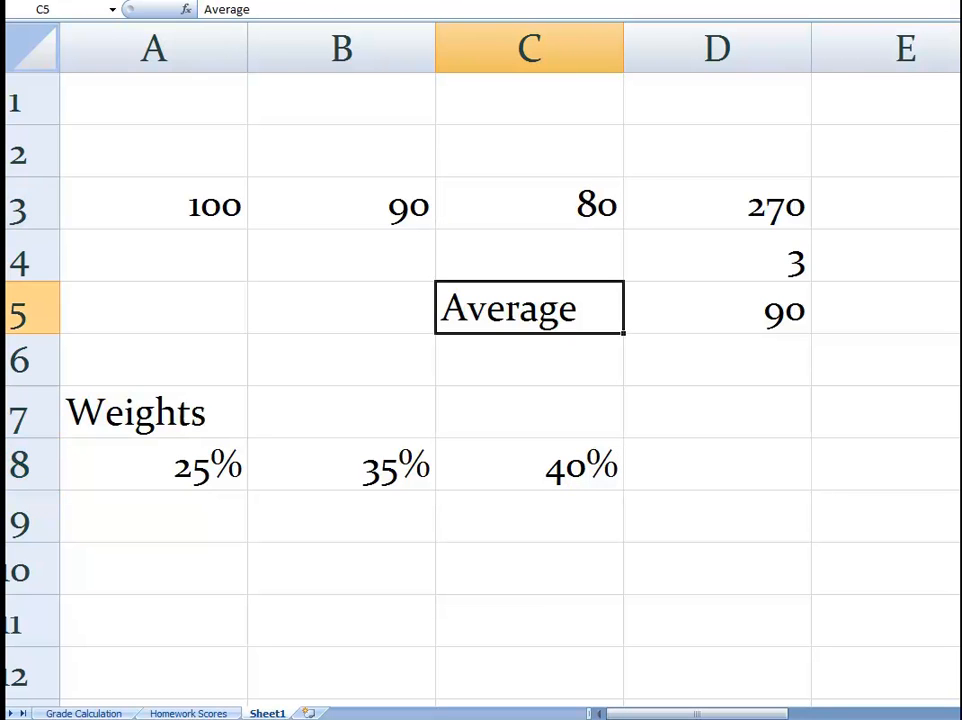
pyautogui.click(717, 308)
pyautogui.click(529, 308)
pyautogui.click(153, 204)
pyautogui.click(341, 204)
pyautogui.click(529, 204)
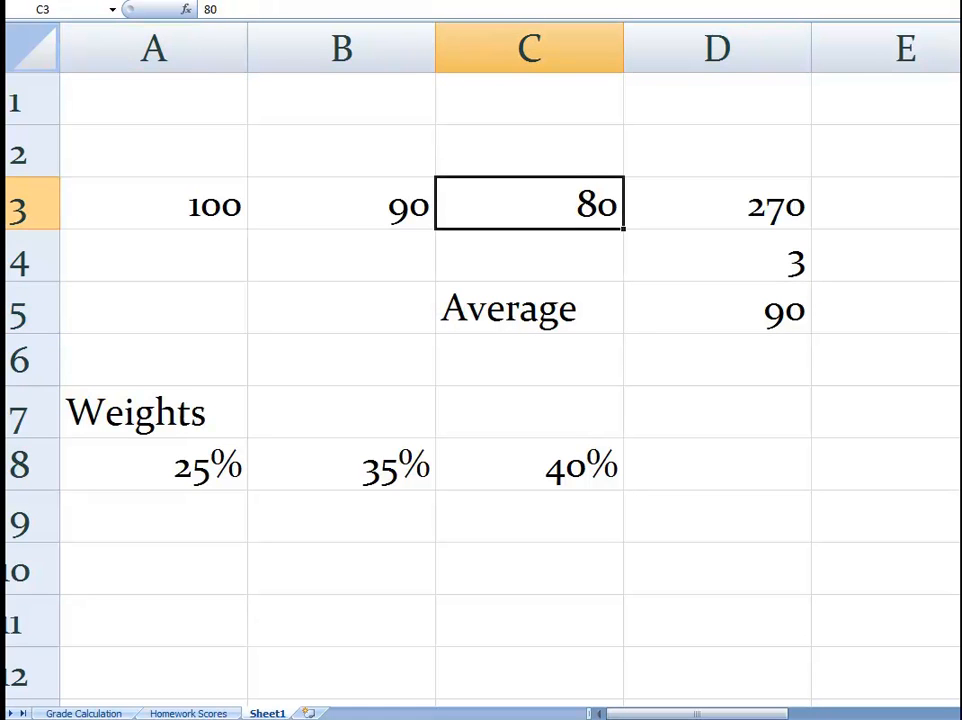
pyautogui.click(153, 464)
pyautogui.click(341, 464)
pyautogui.click(529, 464)
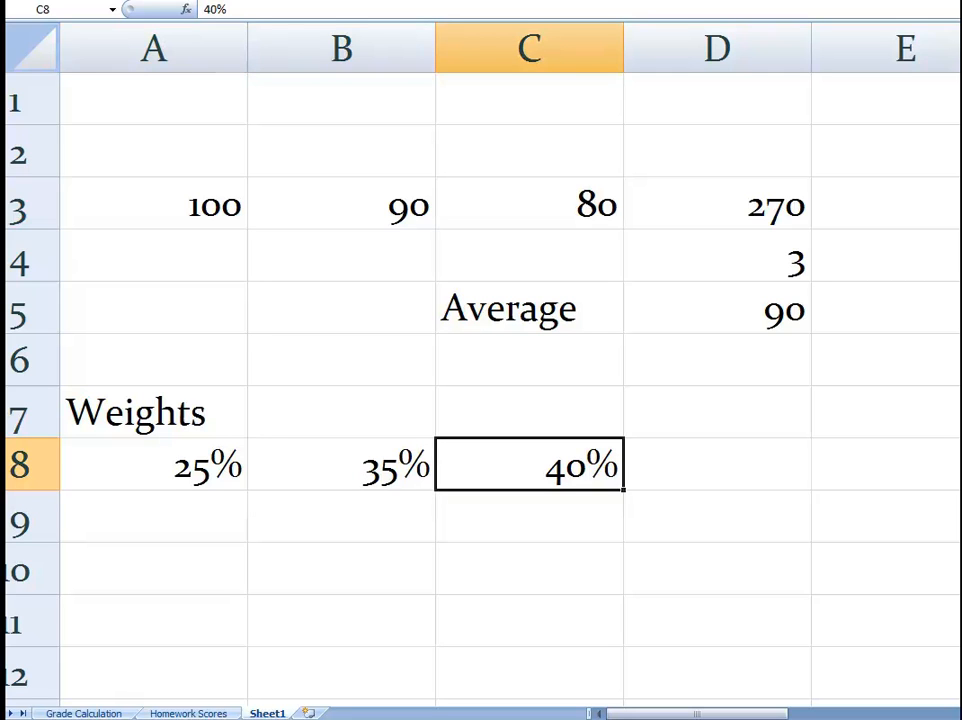
pyautogui.click(341, 464)
pyautogui.click(153, 464)
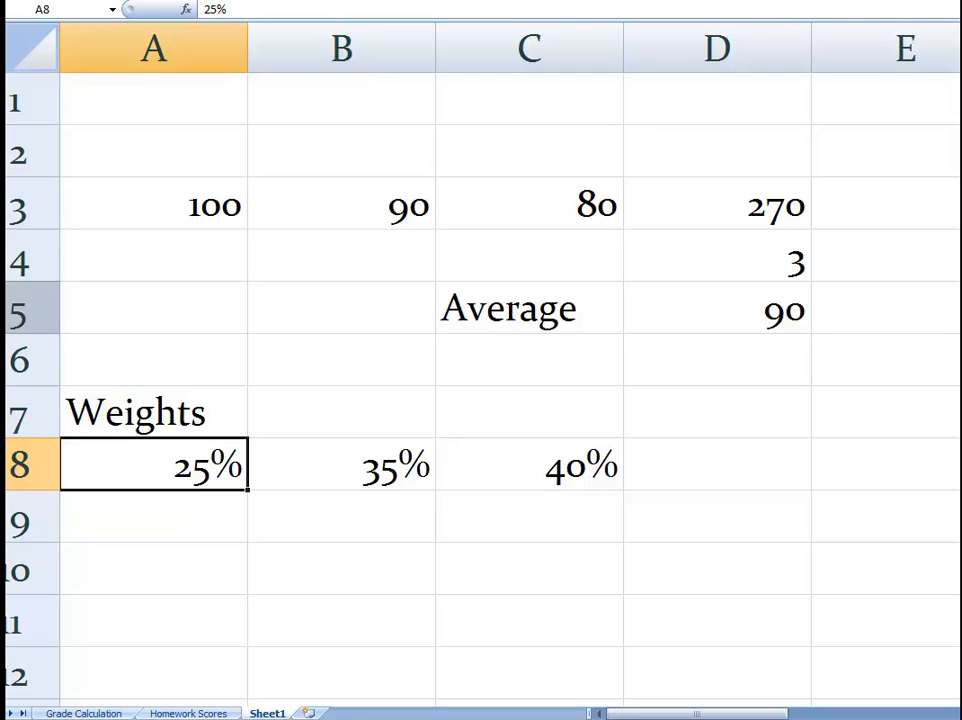
pyautogui.click(717, 464)
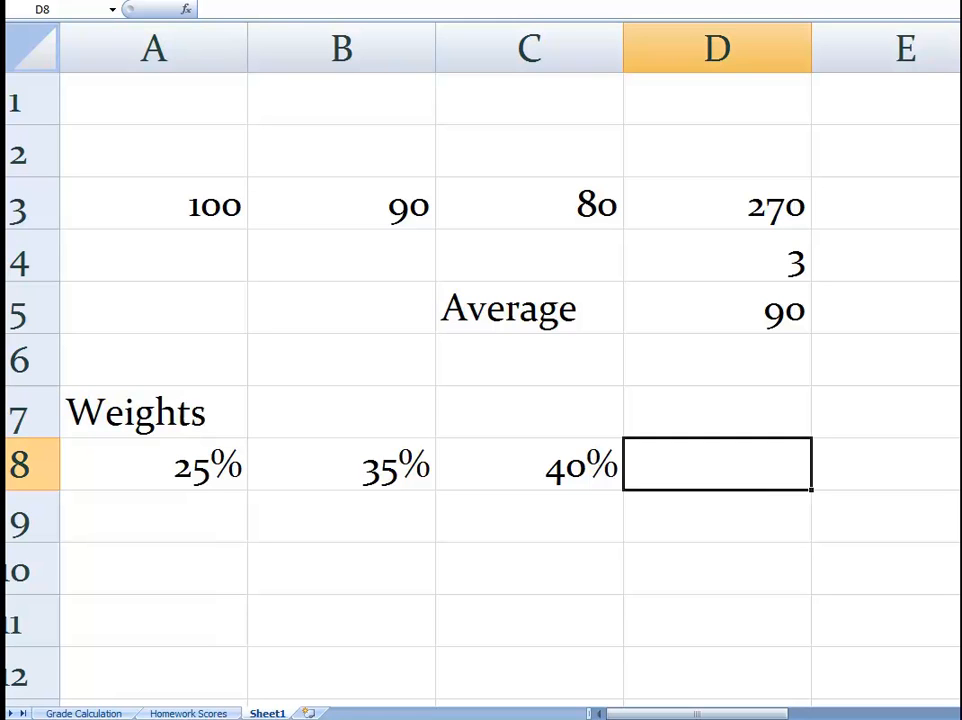
# Copy the COUNT formula from D4 into D9.
pyautogui.click(717, 256)
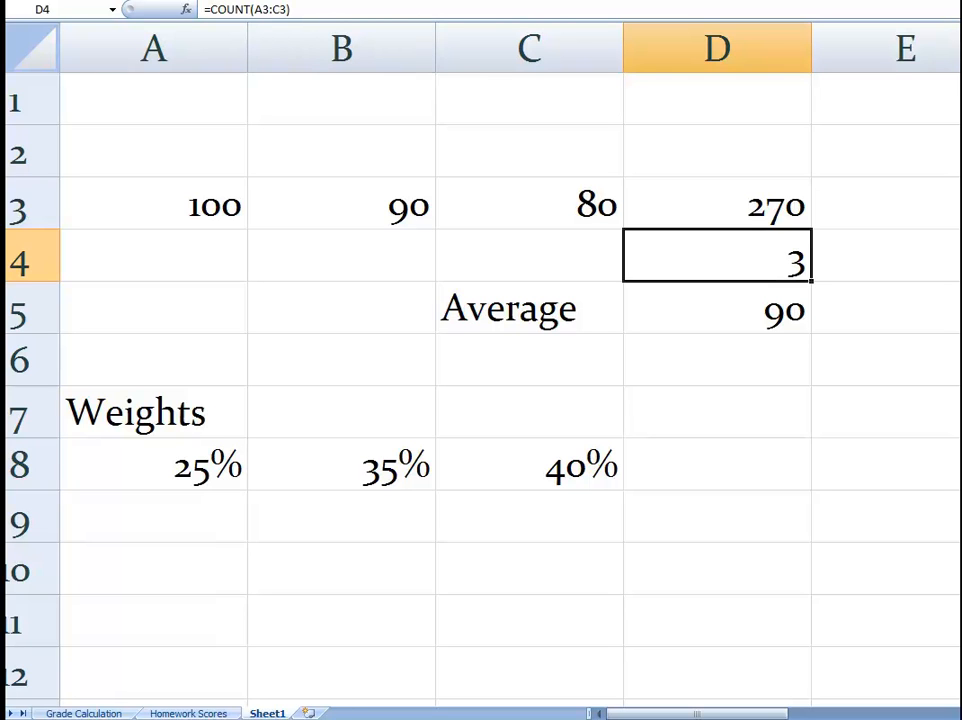
pyautogui.rightClick(683, 258)
pyautogui.click(762, 277)
pyautogui.click(717, 516)
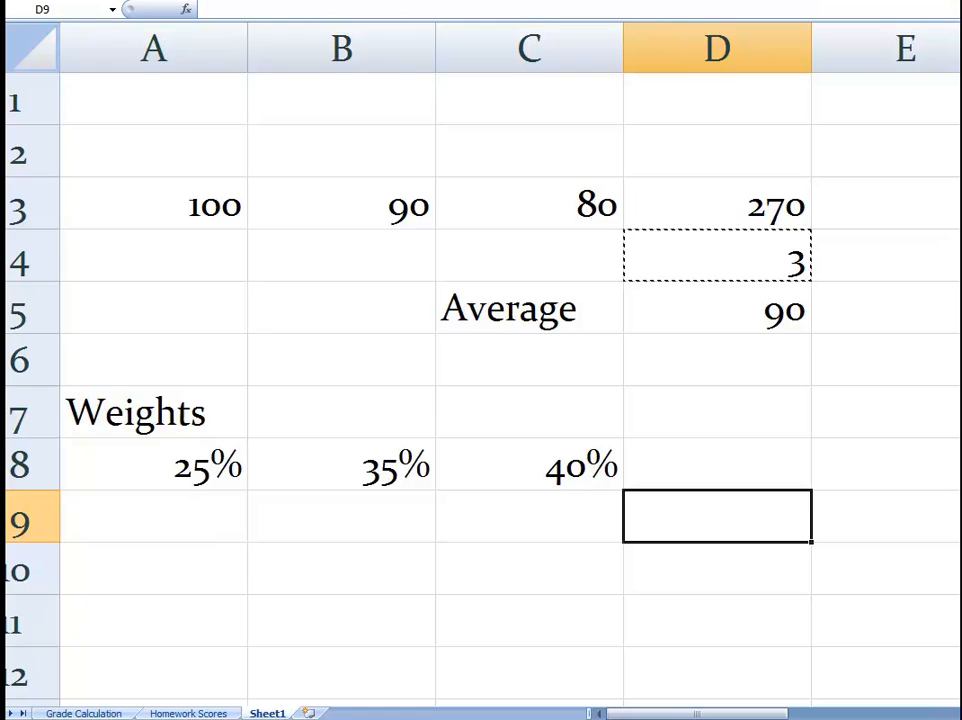
pyautogui.hotkey('ctrl', 'v')
pyautogui.press('Escape')
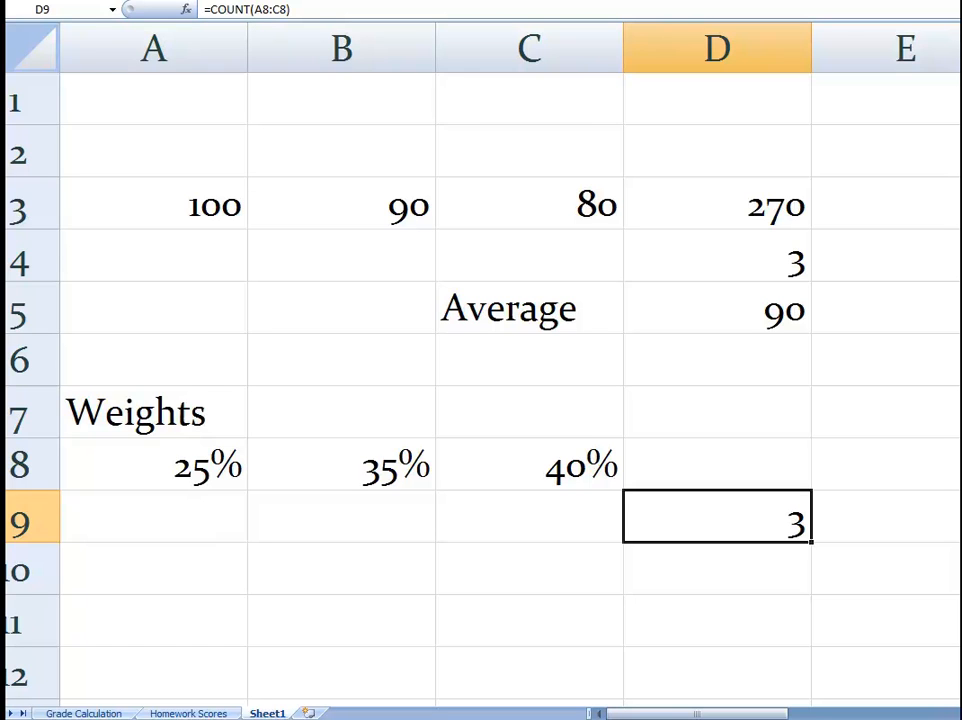
# Compare the cell range used by the COUNT formula in D9 with the one in D4.
pyautogui.click(262, 9)
pyautogui.press('Escape')
pyautogui.click(717, 256)
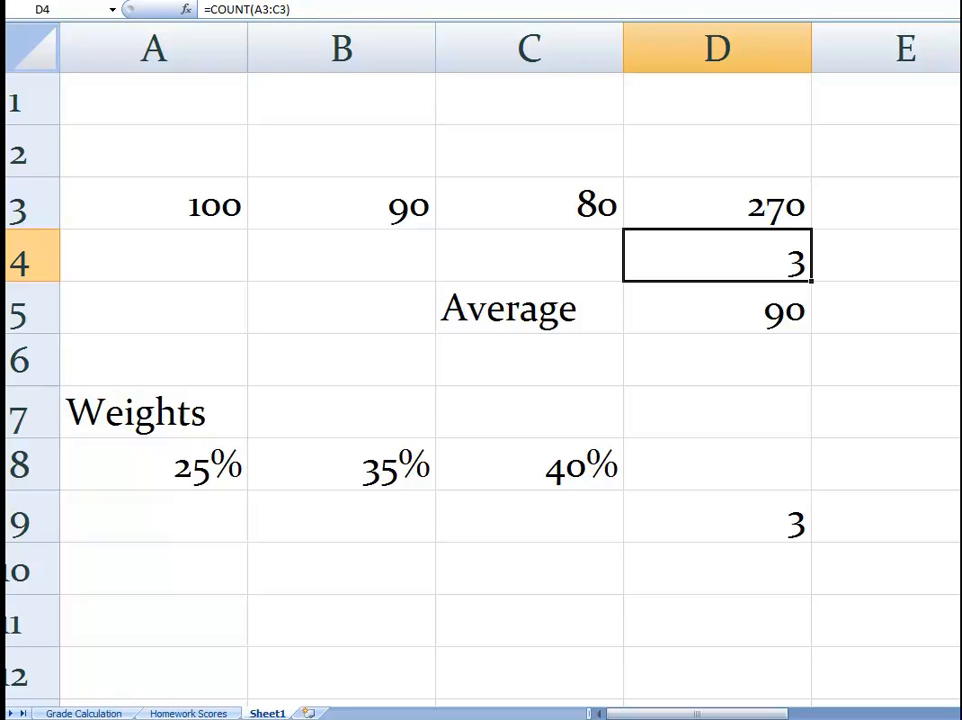
pyautogui.click(717, 517)
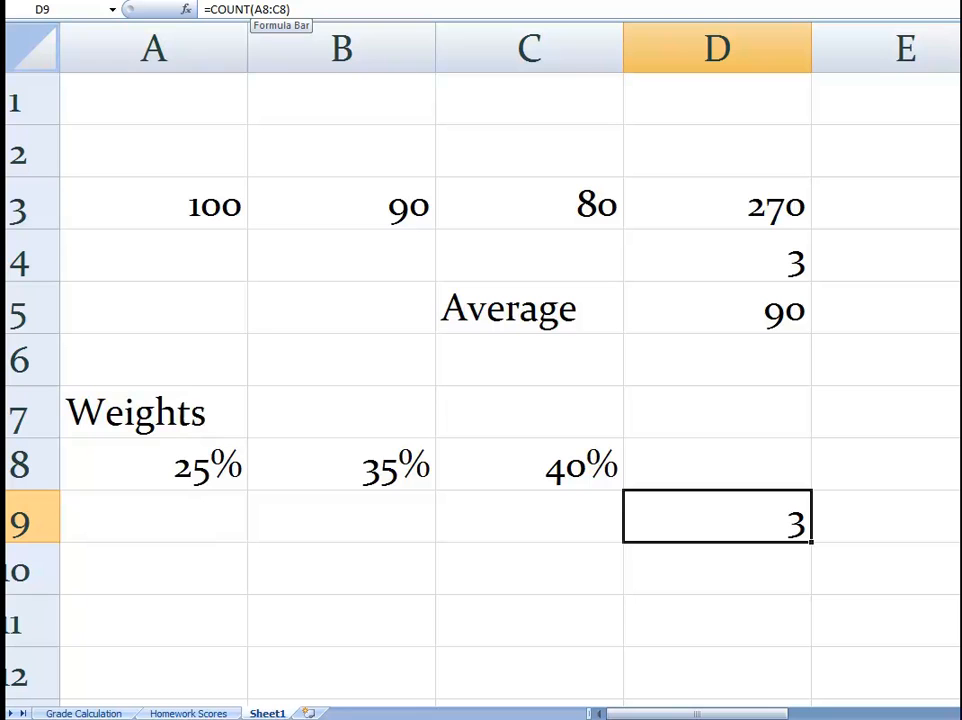
pyautogui.click(529, 563)
pyautogui.click(341, 520)
pyautogui.click(153, 518)
pyautogui.click(717, 518)
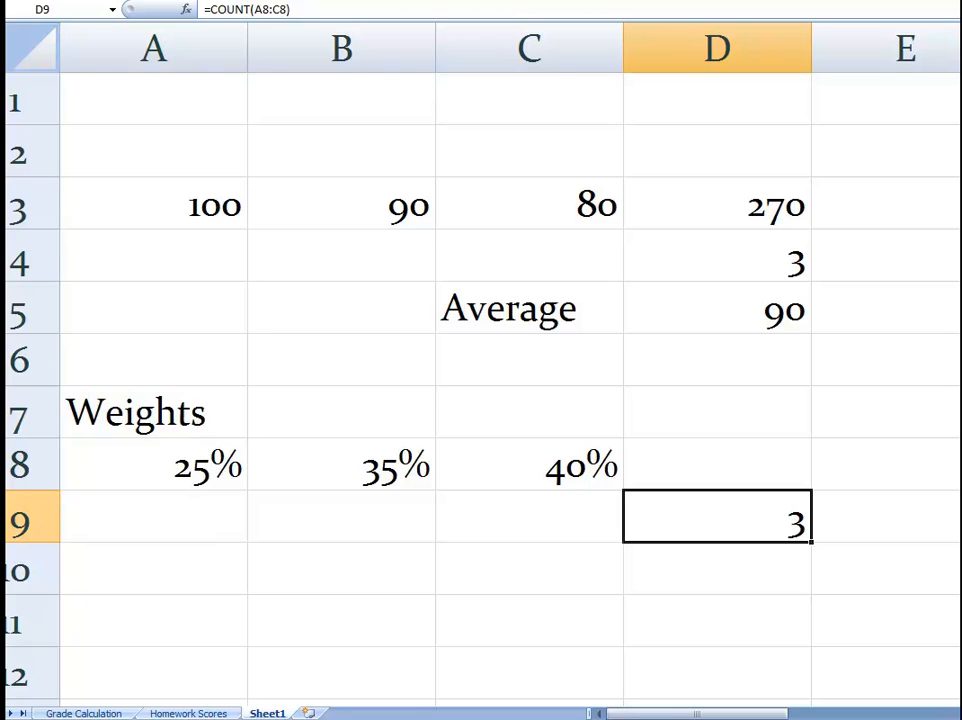
# Review how the average in D5 is built from the sum in D3 and the count in D4.
pyautogui.click(717, 204)
pyautogui.moveTo(153, 204); pyautogui.dragTo(529, 204)
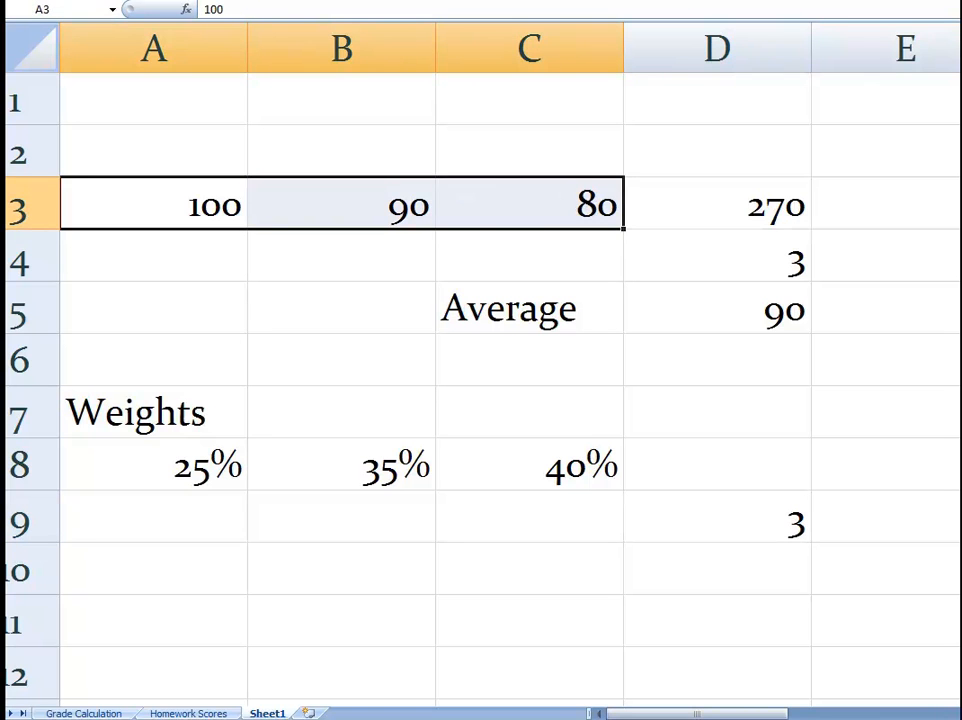
pyautogui.click(717, 204)
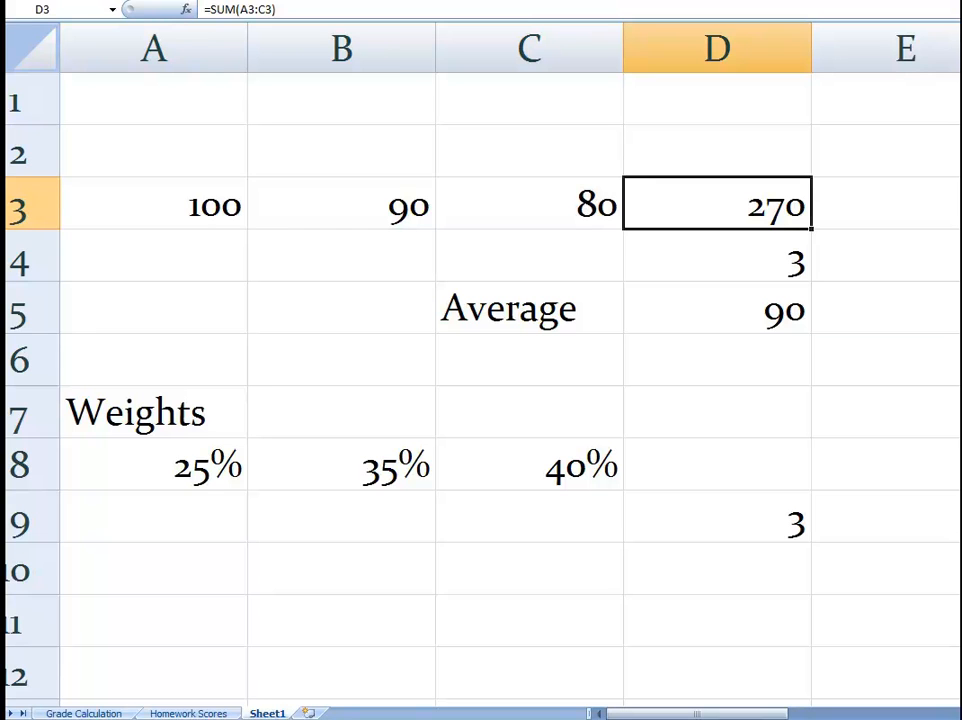
pyautogui.click(529, 308)
pyautogui.click(717, 308)
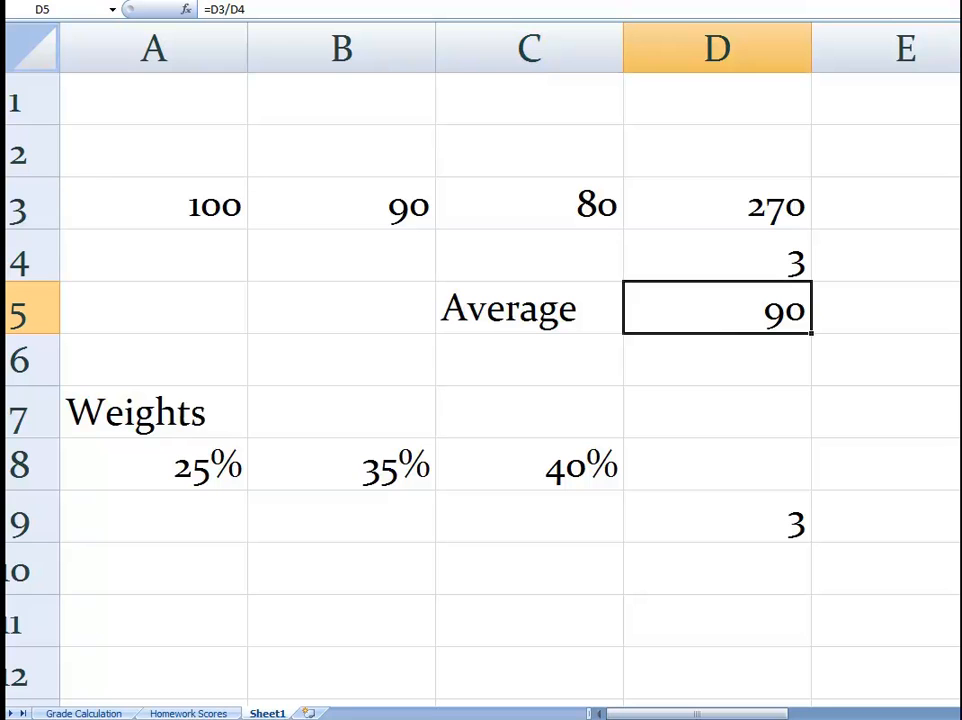
pyautogui.click(717, 204)
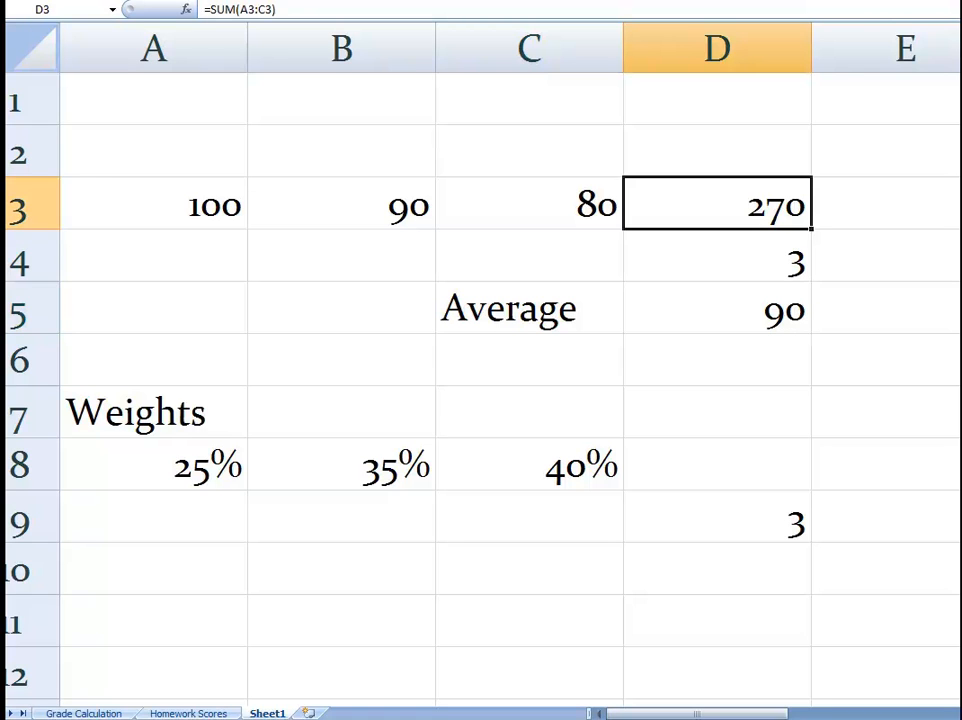
pyautogui.click(717, 256)
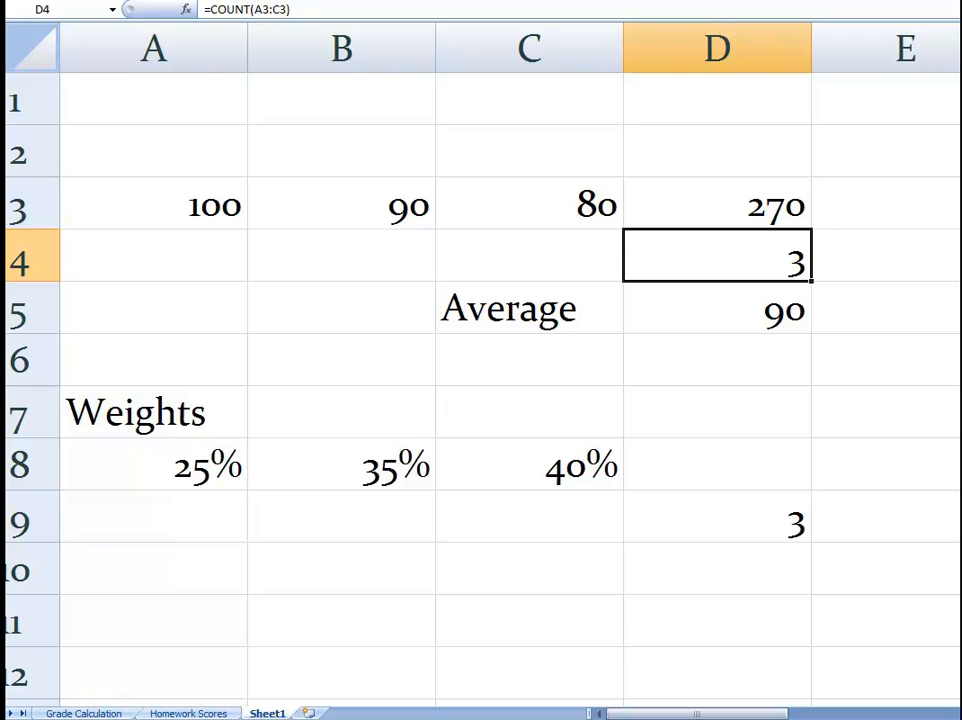
pyautogui.click(717, 308)
# Enter the label "Weighted Scores" in A9 and clear the COUNT formula from D9.
pyautogui.click(153, 465)
pyautogui.click(341, 465)
pyautogui.click(529, 465)
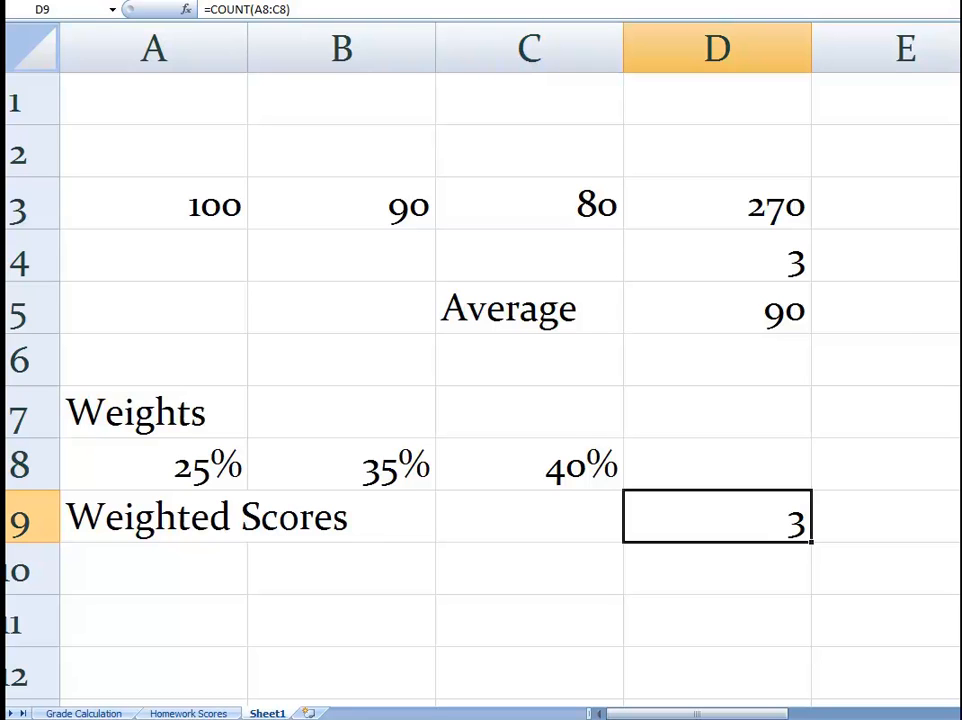
pyautogui.press('Delete')
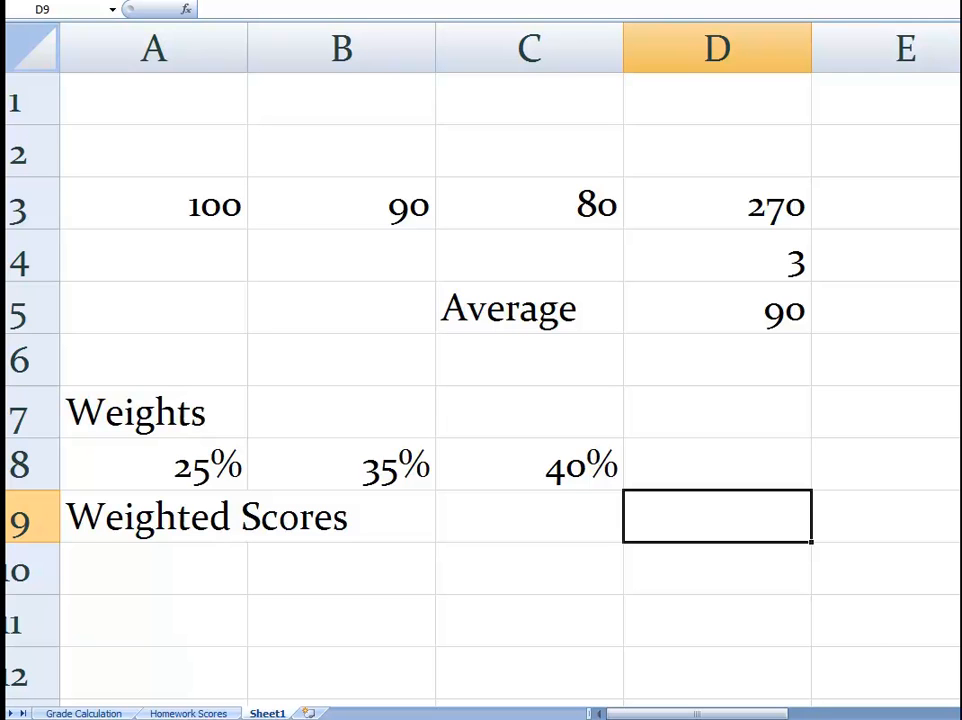
# Enter the formula =A3*A8 in A10 to multiply the first score by its weight.
pyautogui.click(154, 204)
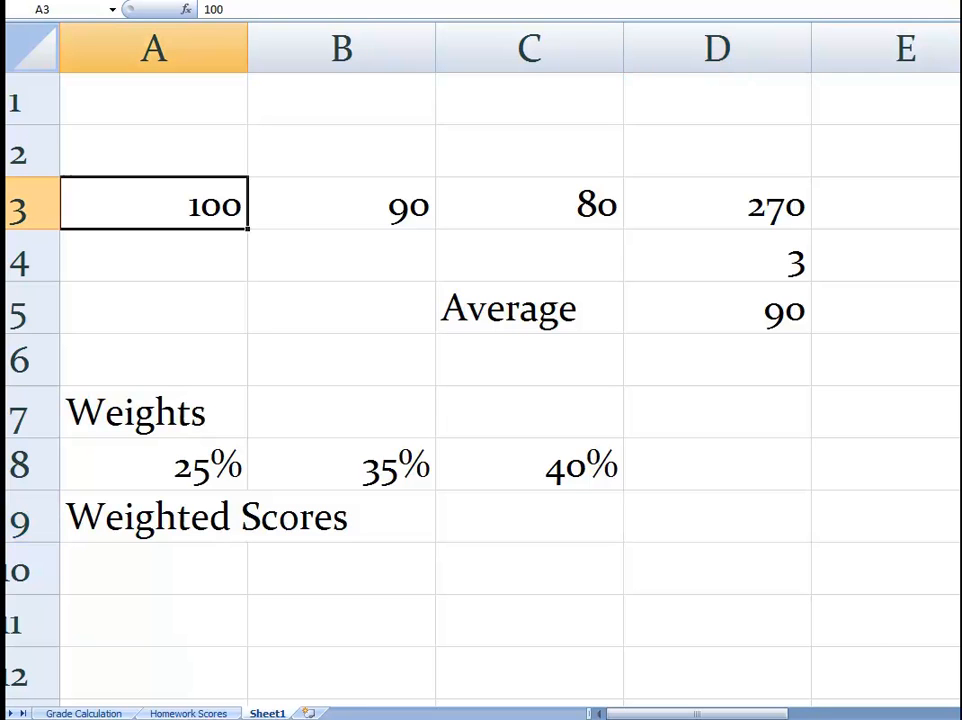
pyautogui.click(154, 465)
pyautogui.click(154, 569)
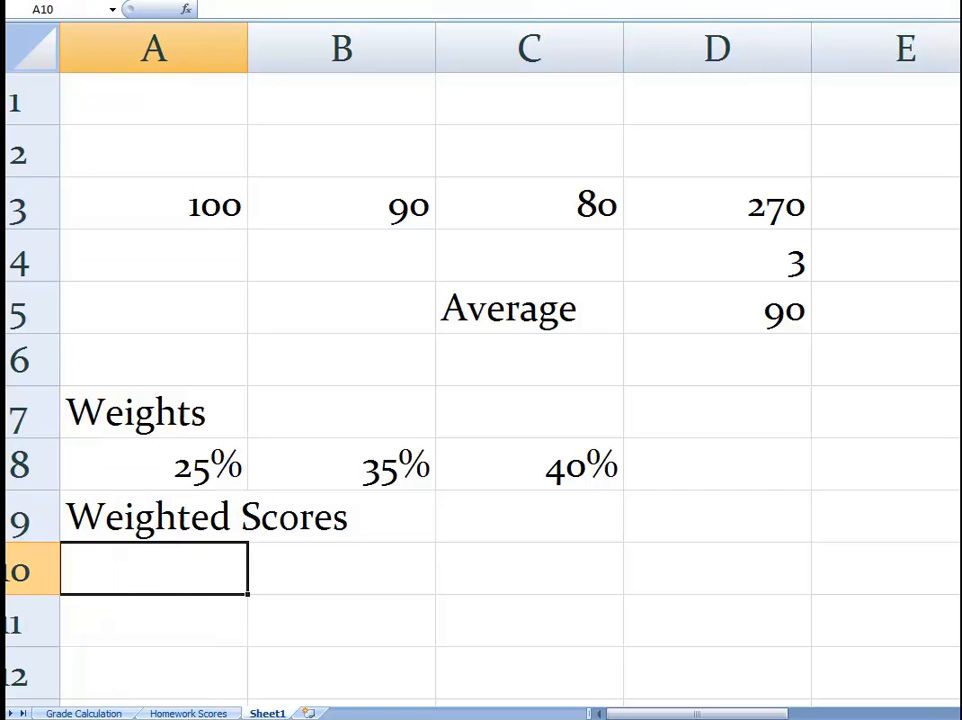
pyautogui.write('=')
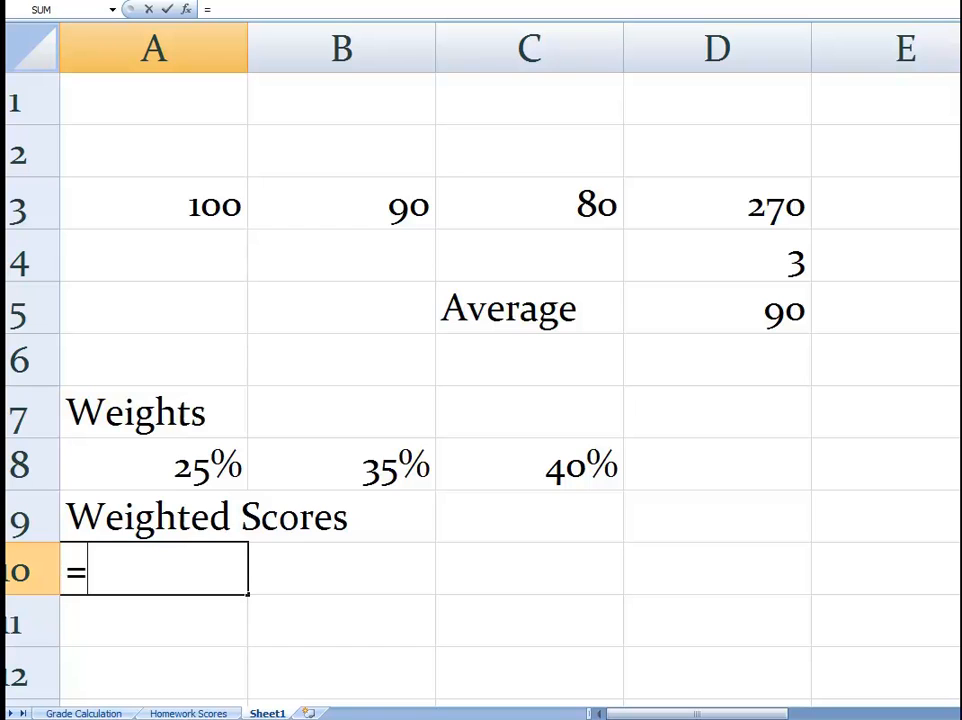
pyautogui.click(154, 204)
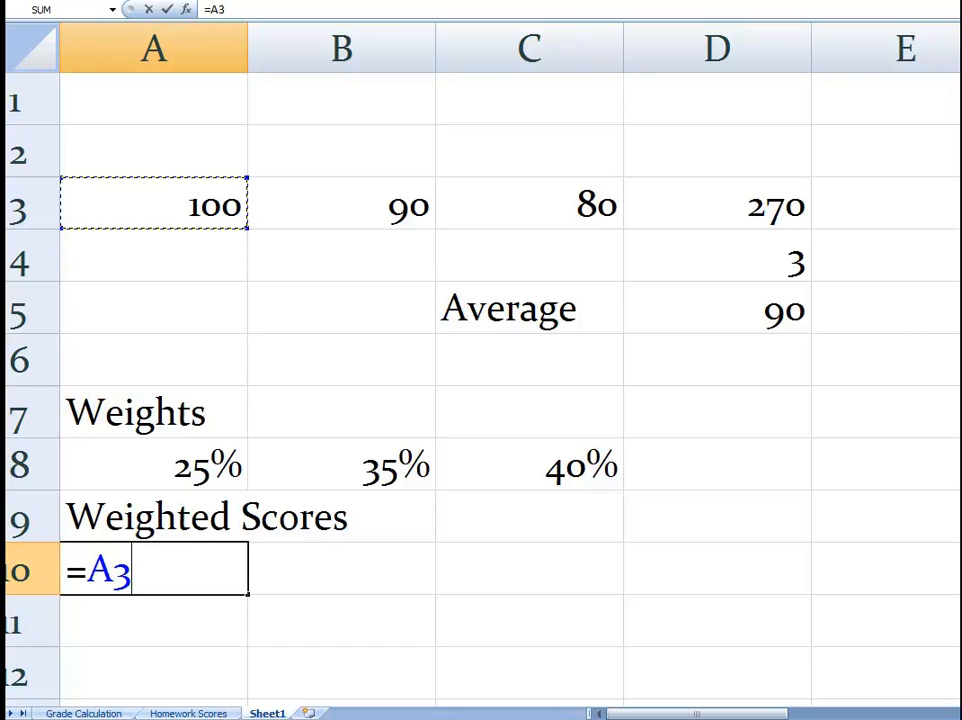
pyautogui.write('*')
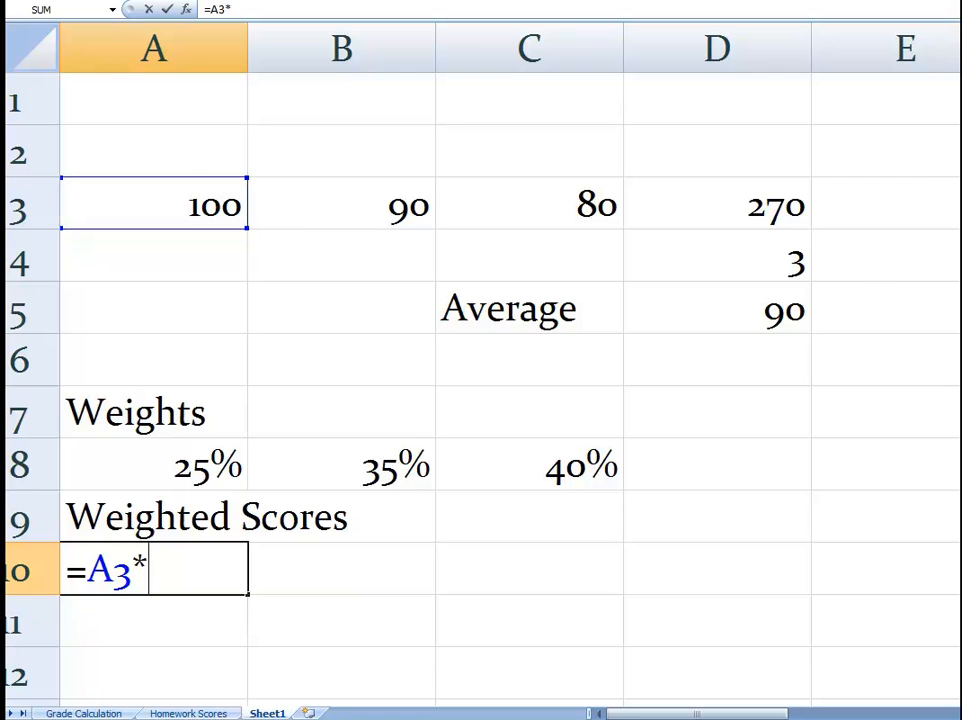
pyautogui.click(154, 466)
pyautogui.press('Return')
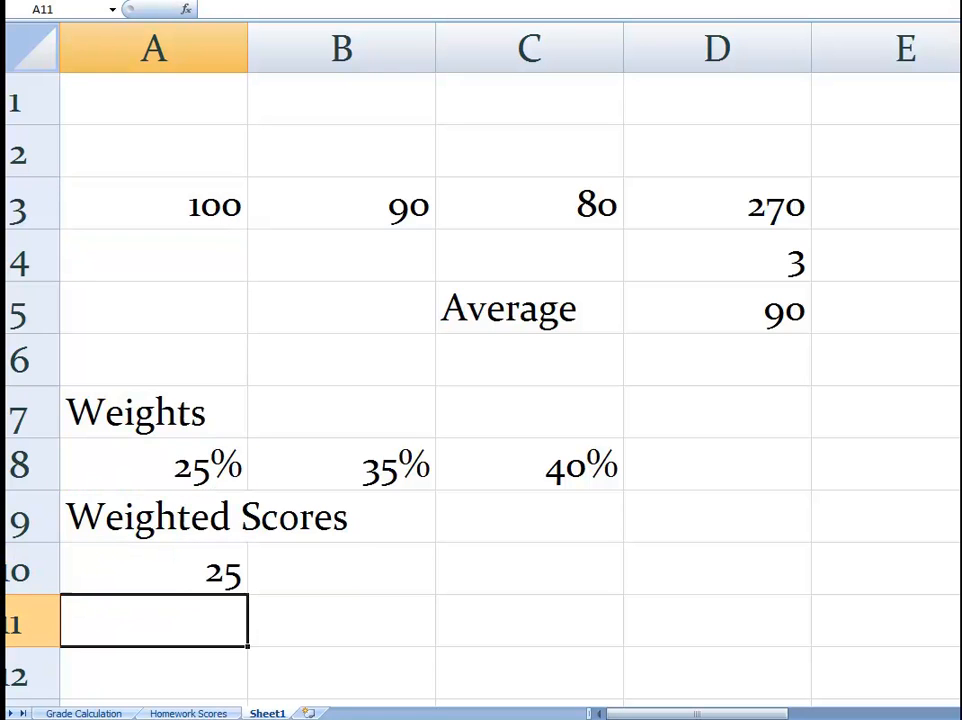
# Fill the weighted score formula from A10 across to C10 and check the copied formulas.
pyautogui.click(154, 569)
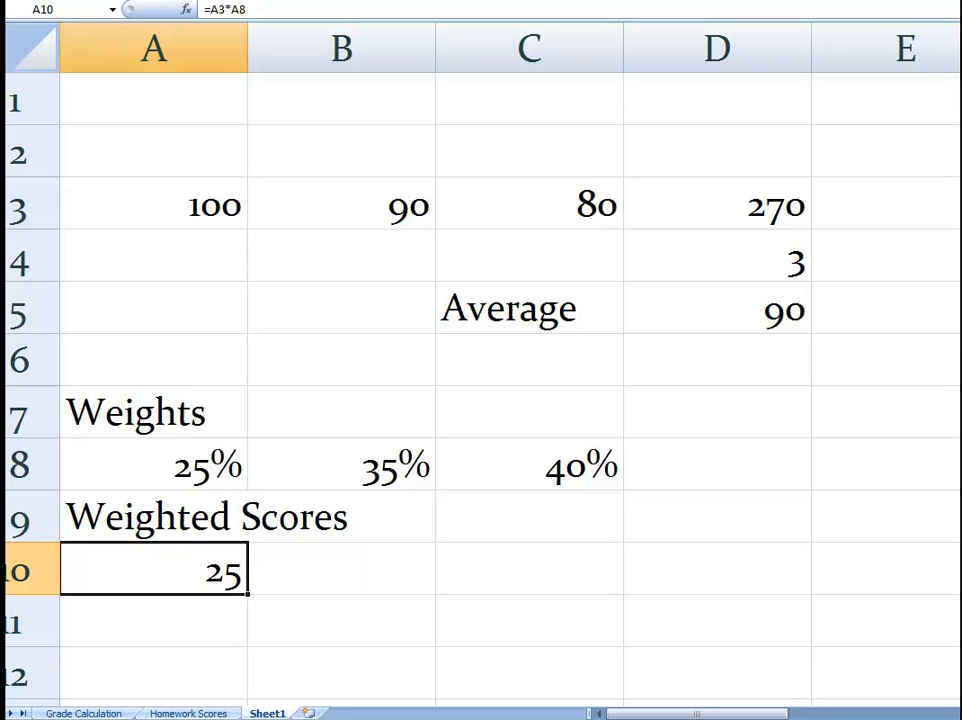
pyautogui.moveTo(248, 594); pyautogui.dragTo(620, 594)
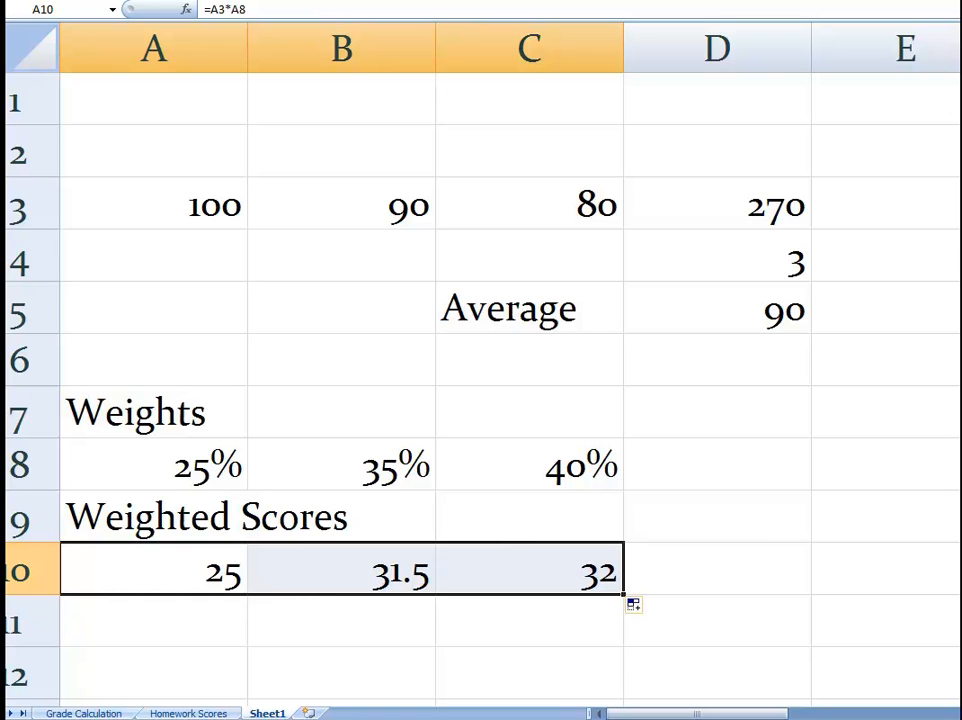
pyautogui.click(529, 569)
pyautogui.click(341, 569)
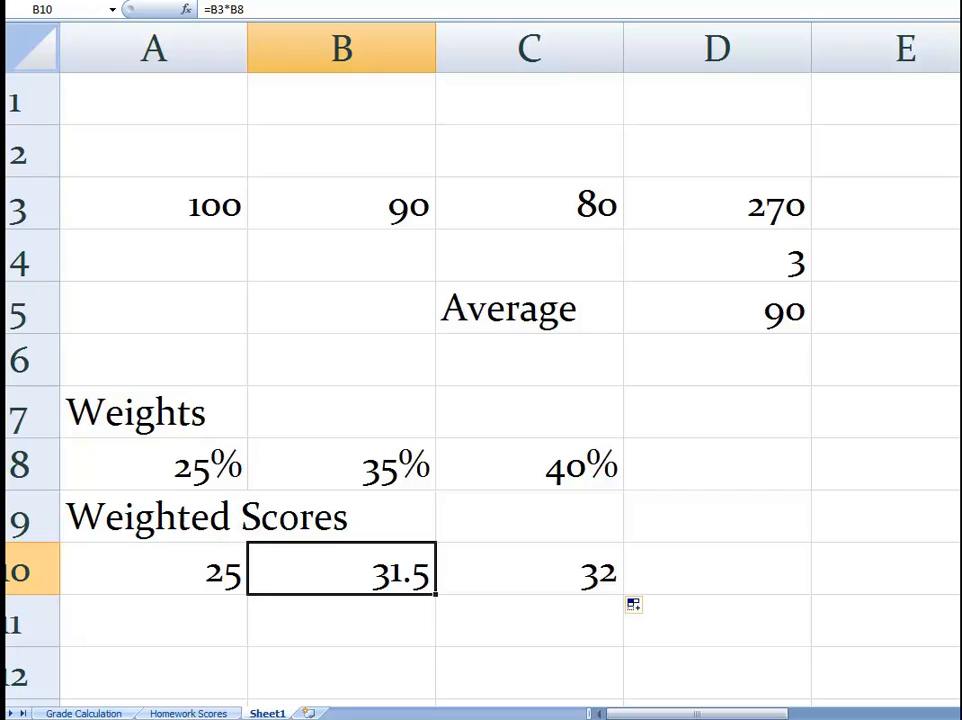
# Copy the SUM formula from D3 into D10 to total the weighted scores in A10:C10.
pyautogui.click(717, 204)
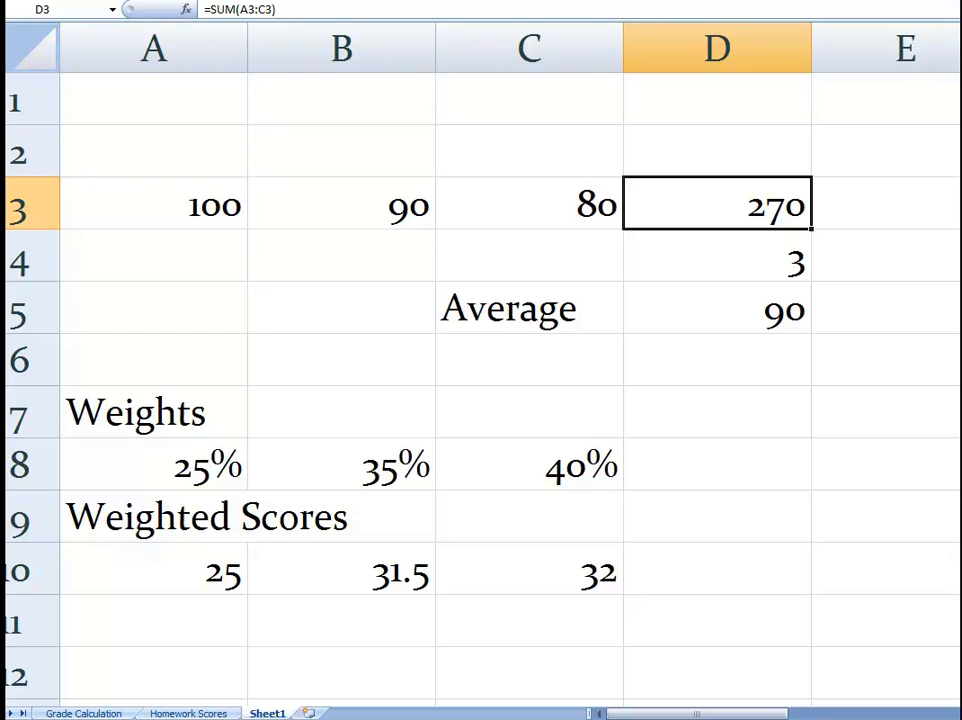
pyautogui.rightClick(745, 196)
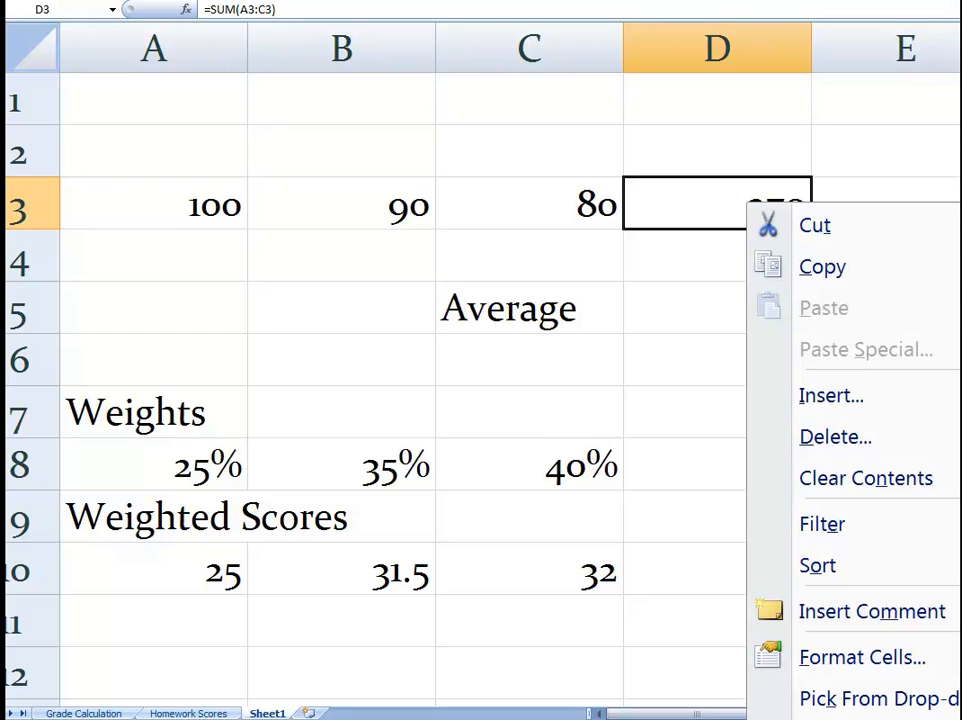
pyautogui.click(822, 266)
pyautogui.click(700, 574)
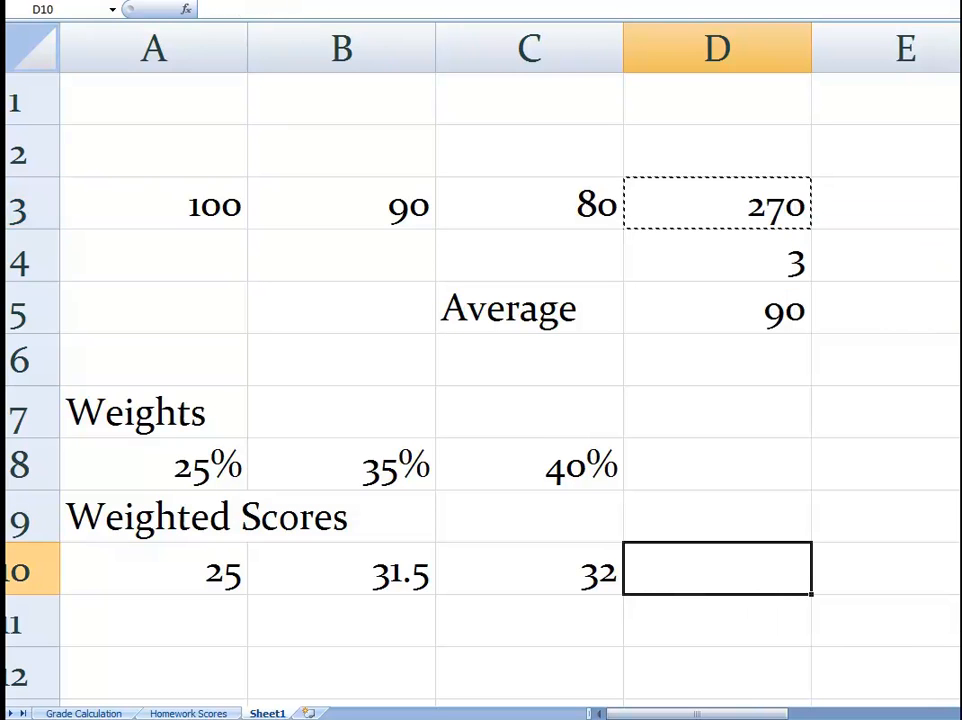
pyautogui.rightClick(697, 578)
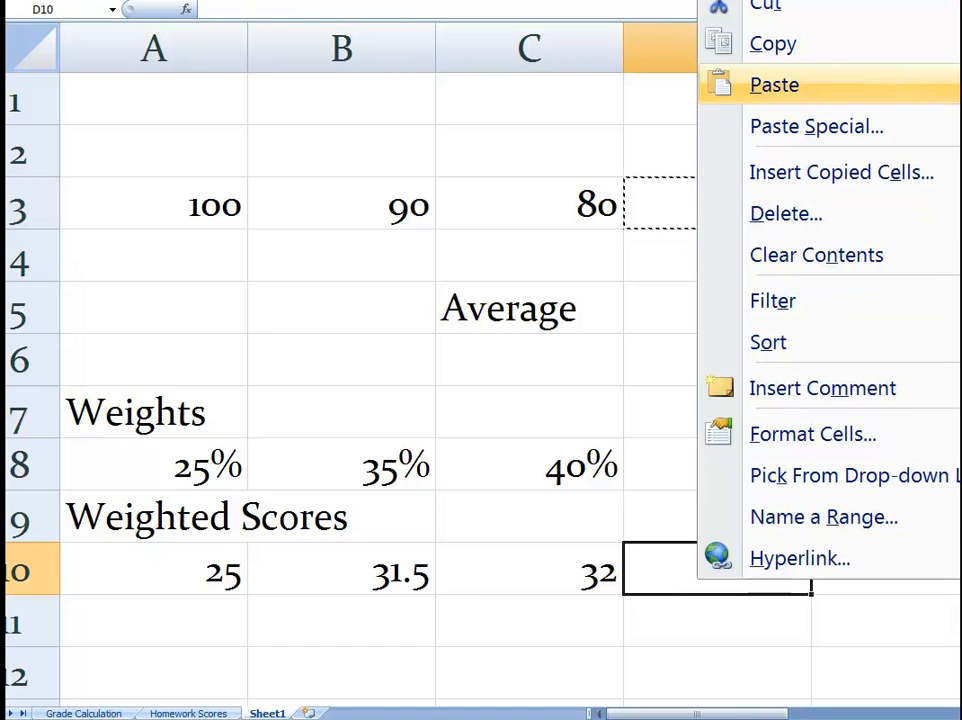
pyautogui.click(775, 85)
pyautogui.click(717, 673)
pyautogui.click(717, 570)
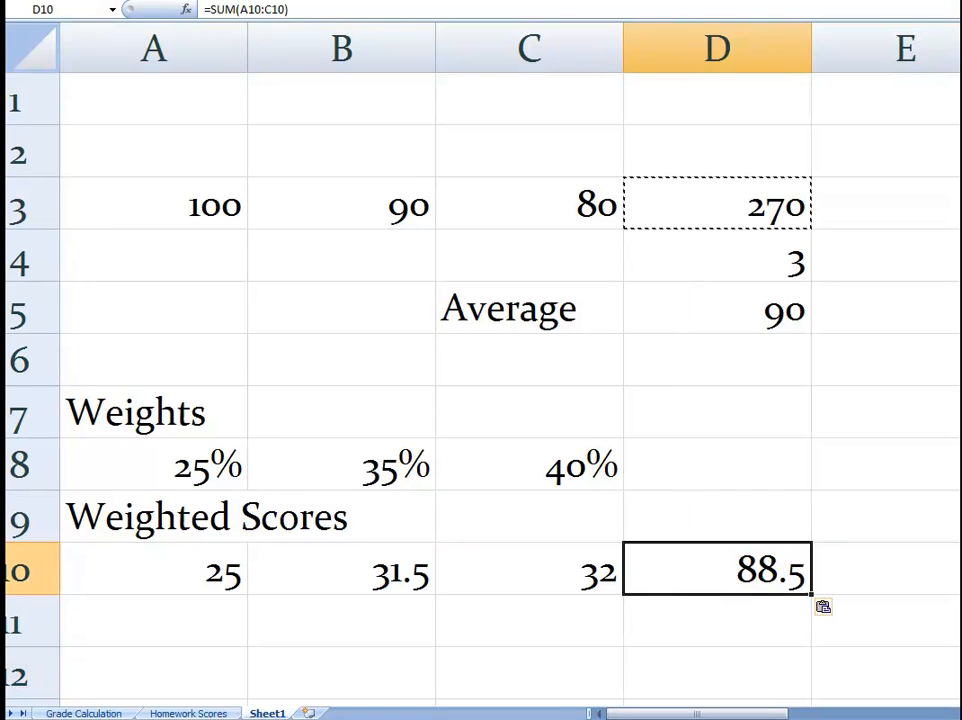
pyautogui.click(717, 621)
pyautogui.click(717, 570)
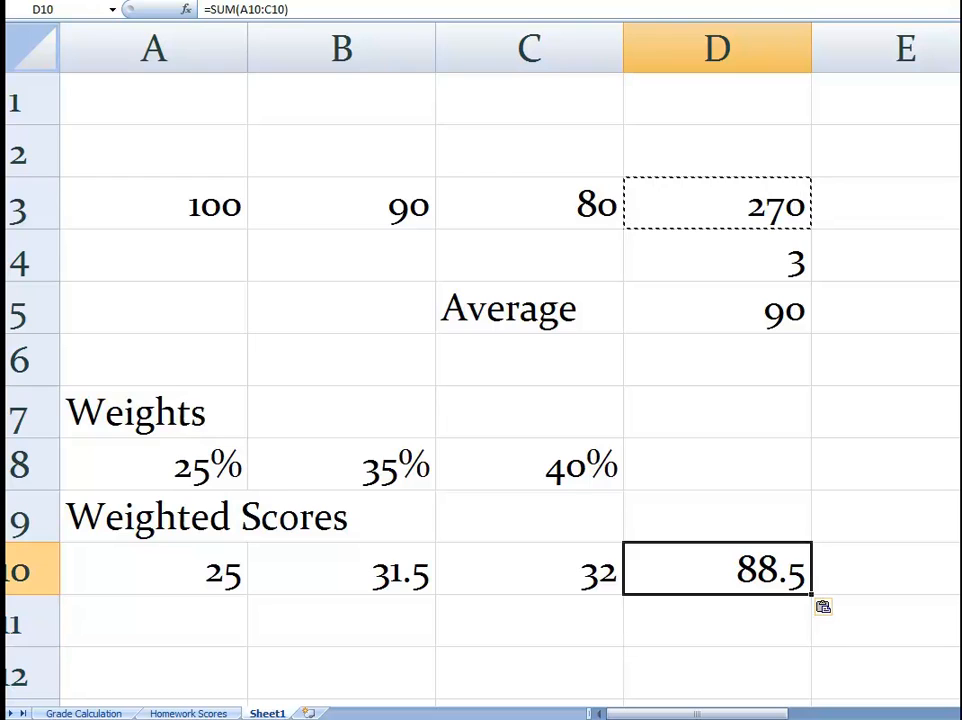
pyautogui.press('Escape')
# Review the weighted score formulas in row 10, the simple average formula in D5 and the original scores in row 3.
pyautogui.press('Left')
pyautogui.press('Left')
pyautogui.press('Left')
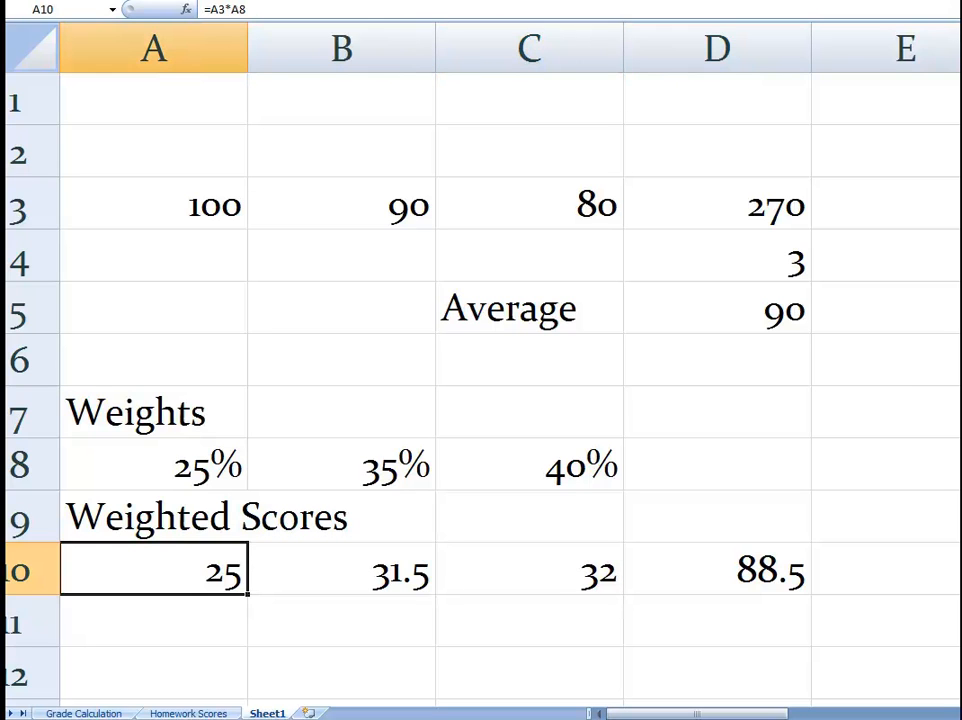
pyautogui.click(717, 308)
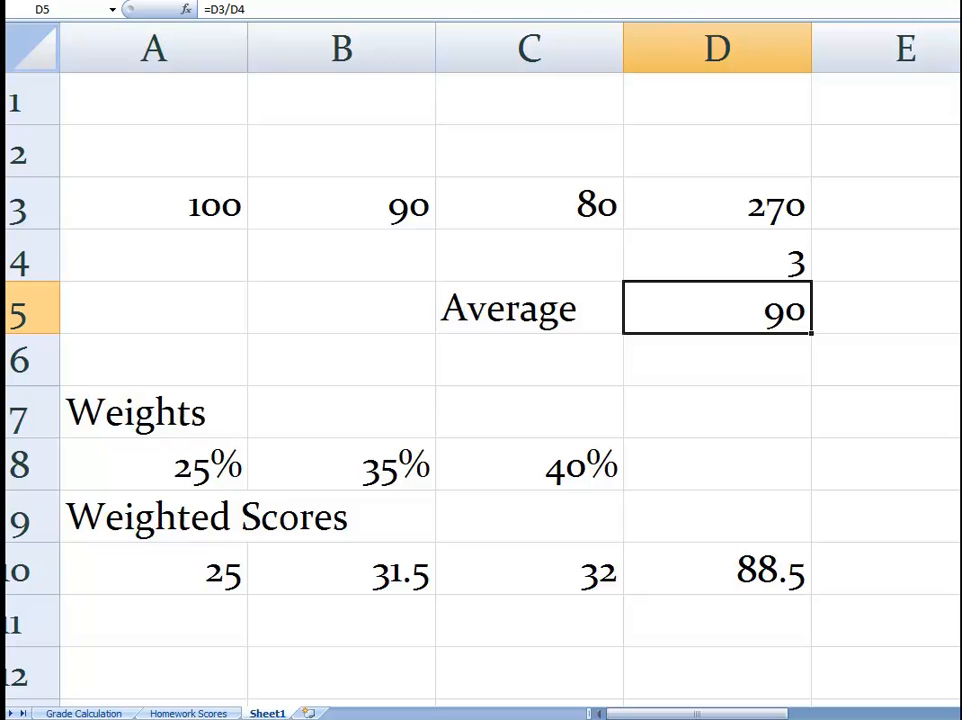
pyautogui.click(153, 203)
pyautogui.click(341, 203)
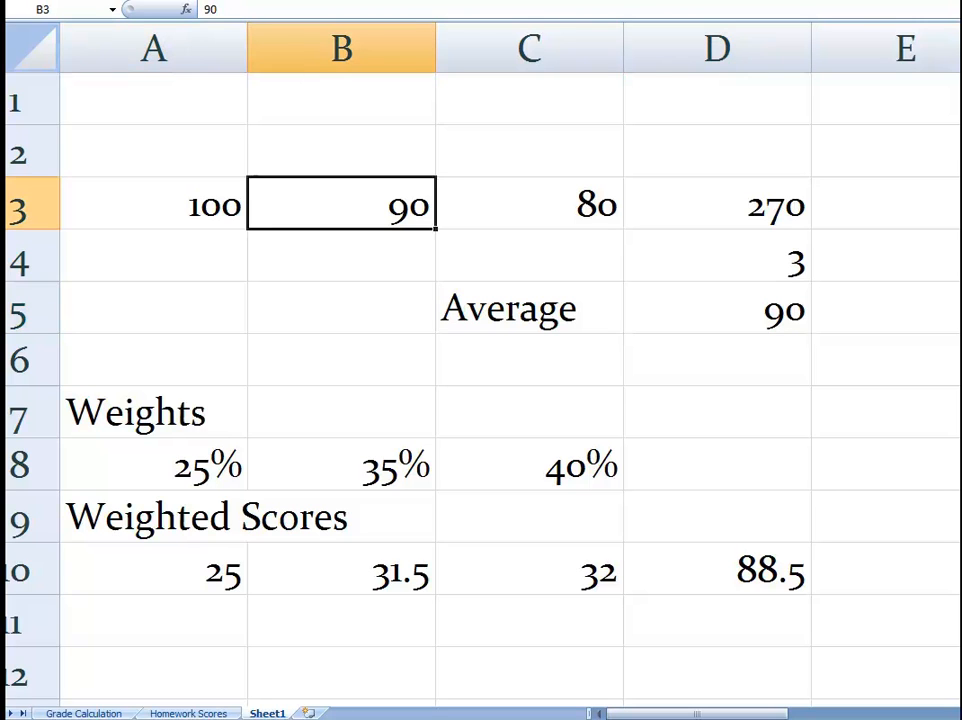
pyautogui.press('Right')
pyautogui.press('Left')
pyautogui.press('Left')
pyautogui.press('Right')
pyautogui.press('Right')
pyautogui.press('Down')
pyautogui.press('Down')
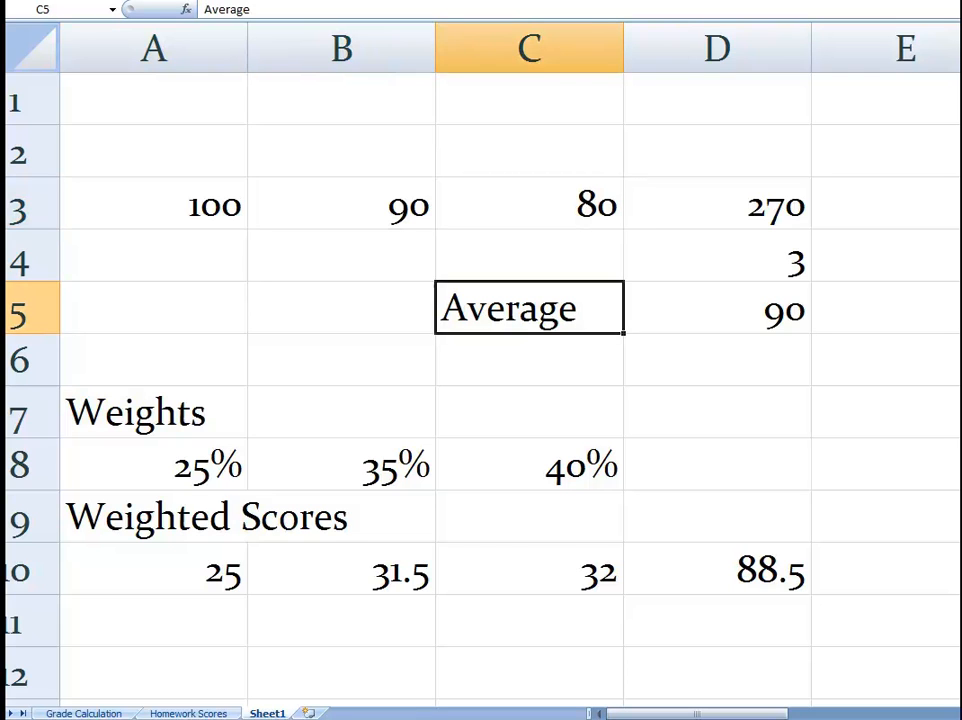
# Compare the simple average in D5 with the weighted average formula in D10.
pyautogui.press('Right')
pyautogui.press('Down')
pyautogui.press('Down')
pyautogui.press('Down')
pyautogui.press('Down')
pyautogui.press('Down')
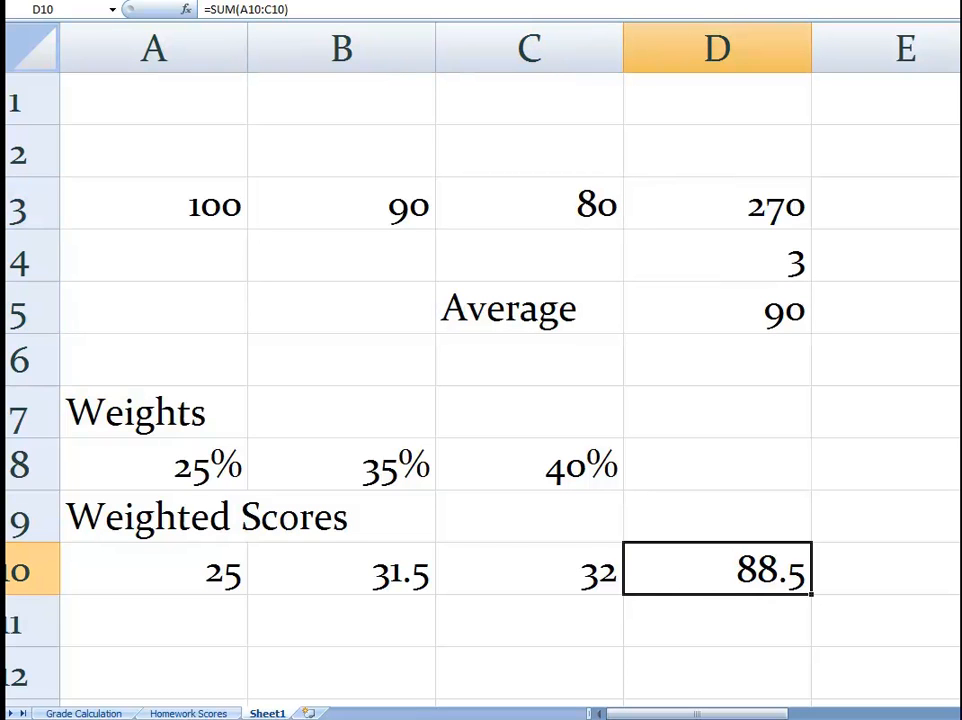
pyautogui.press('Down')
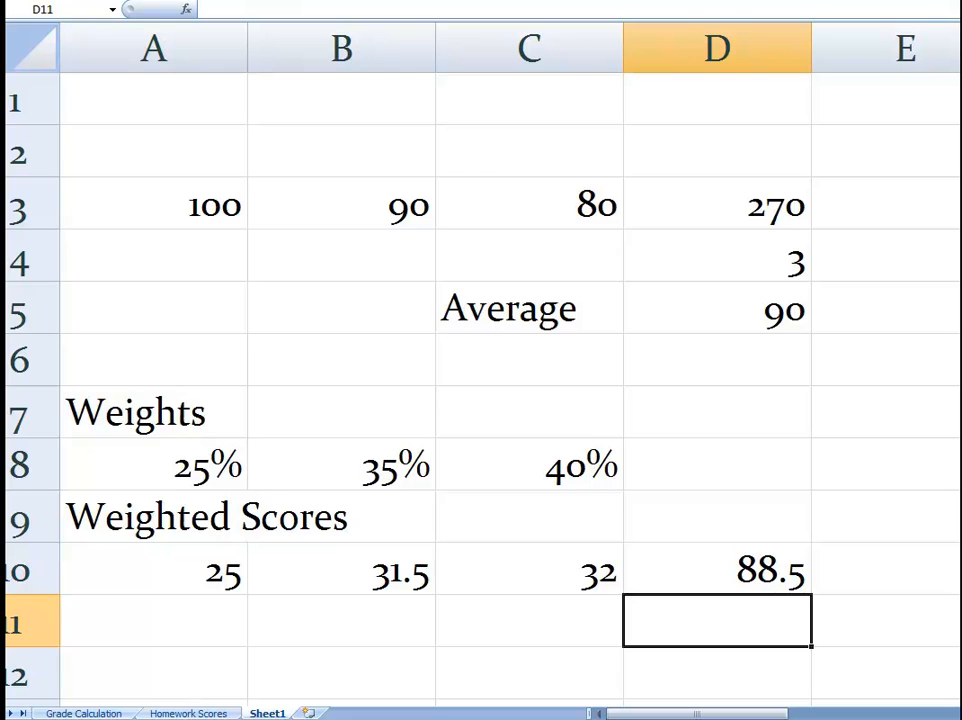
pyautogui.press('Up')
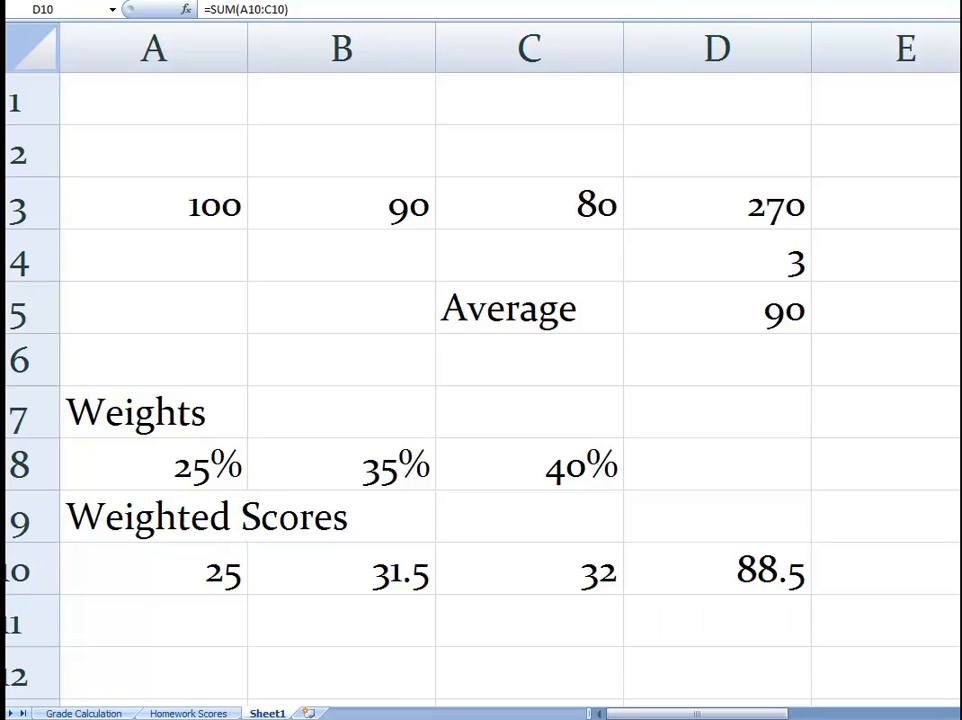
# Check the weighted score formulas in A10:C10 and examine the overall average formula on the Grade Calculation sheet.
pyautogui.press('Left')
pyautogui.press('Left')
pyautogui.press('Left')
pyautogui.press('Right')
pyautogui.press('Right')
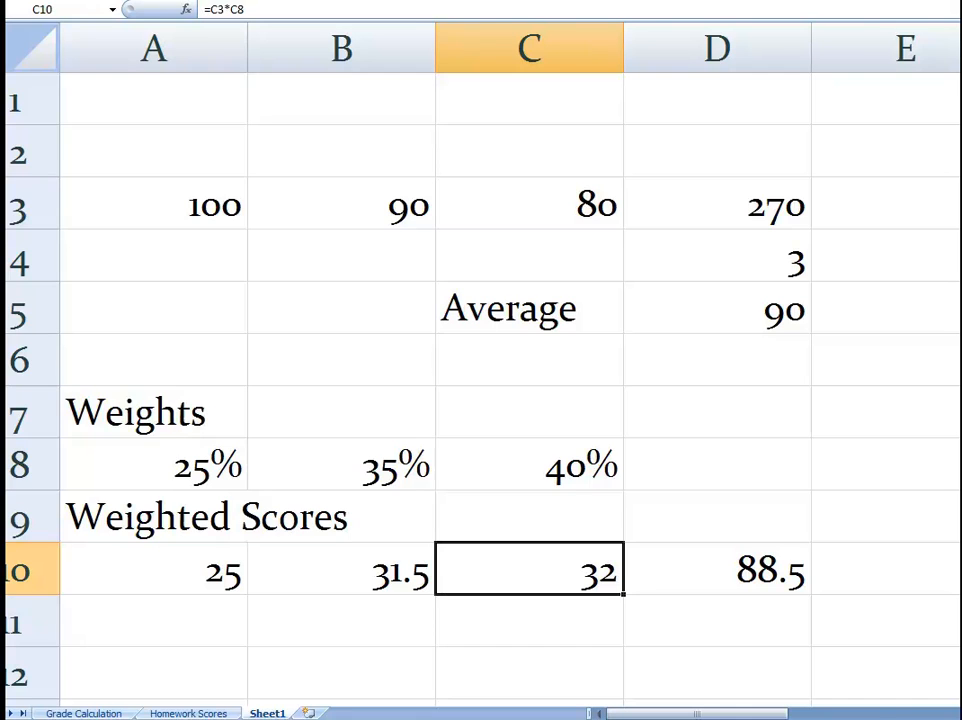
pyautogui.click(84, 714)
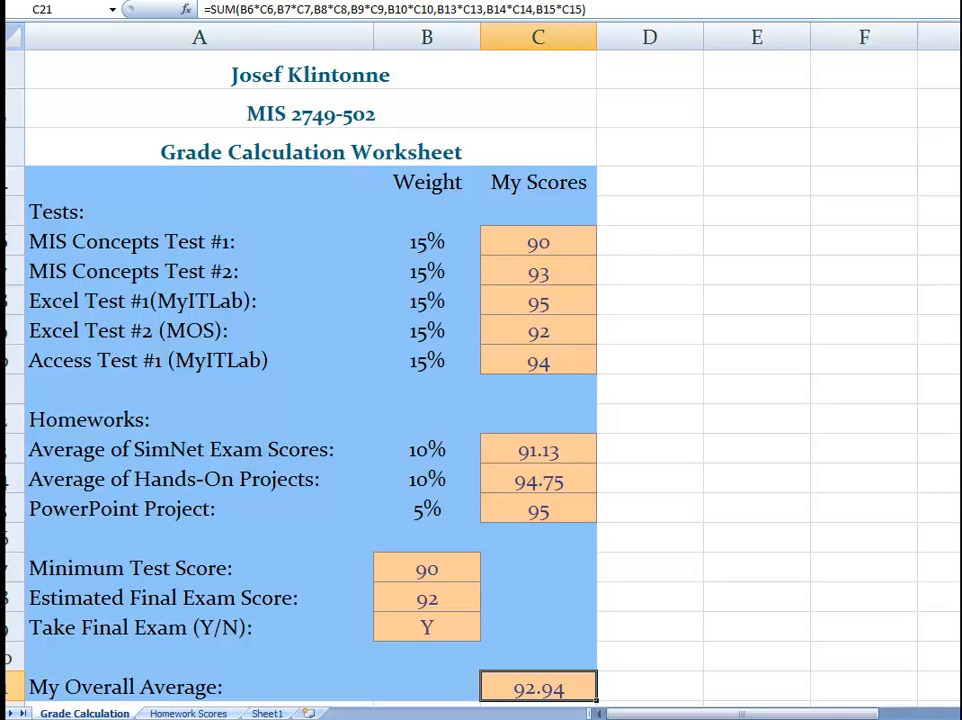
# In D11 of Sheet1, begin a SUM formula with the first weight multiplied by its score, A8*A3, as the first argument.
pyautogui.click(267, 713)
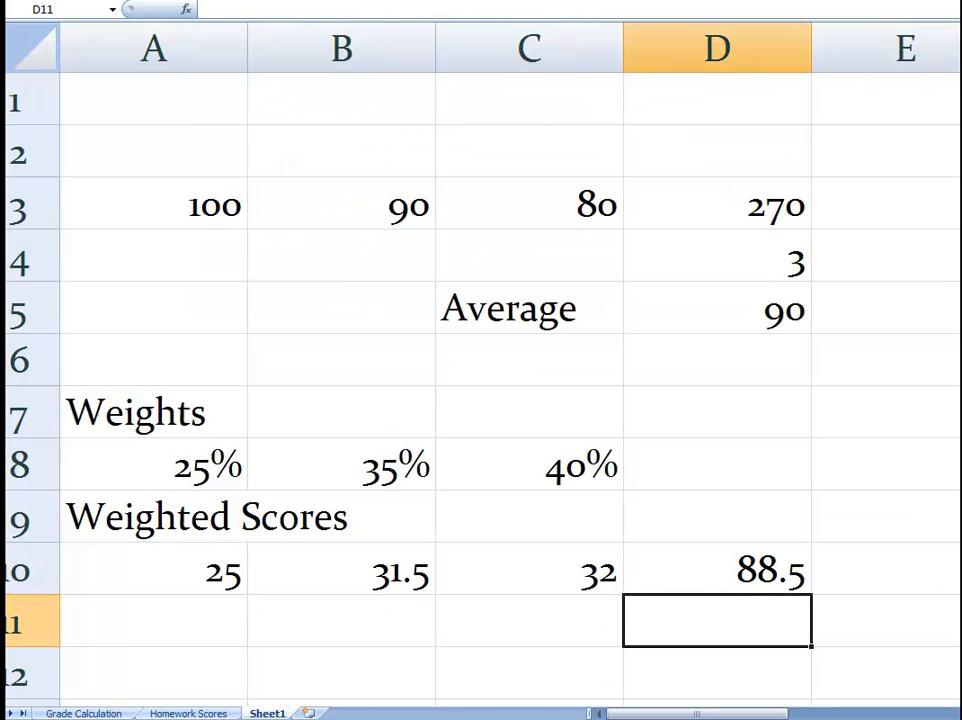
pyautogui.write('=')
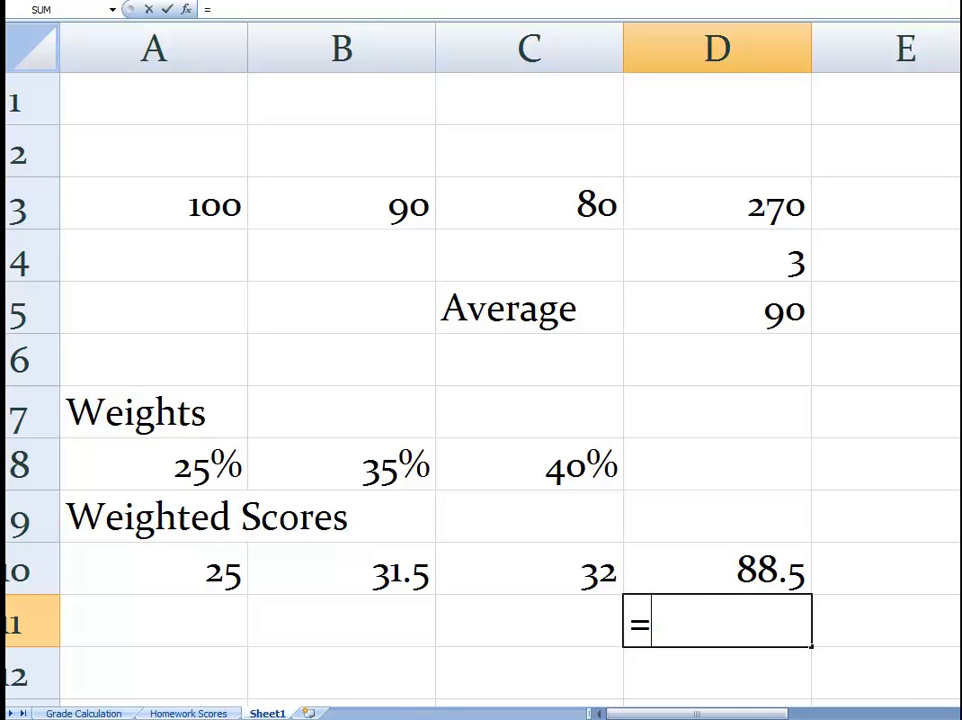
pyautogui.write('su')
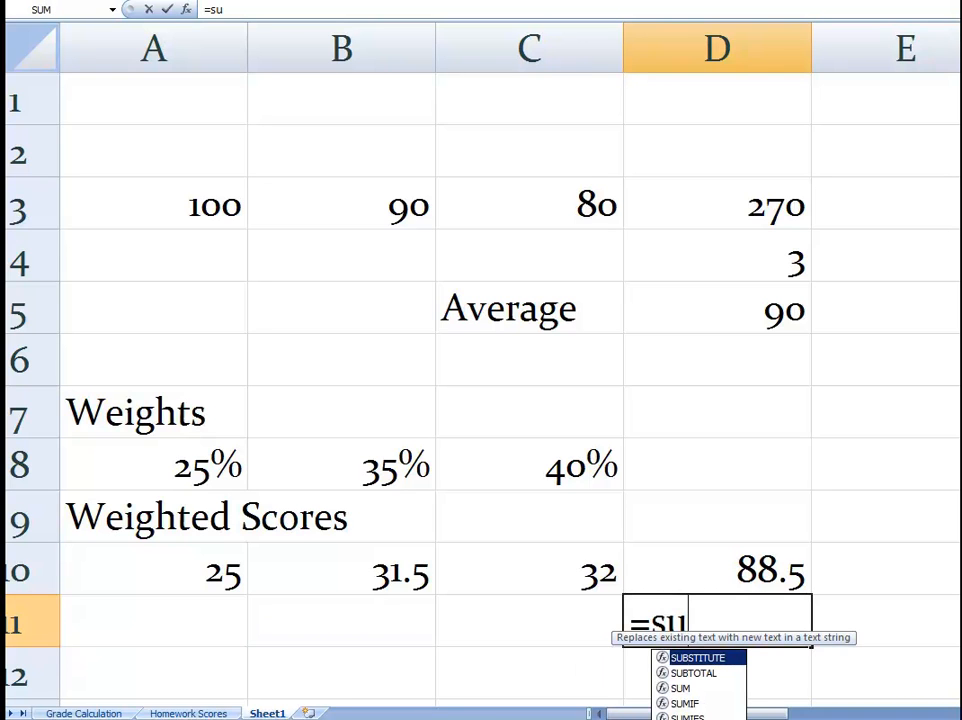
pyautogui.press('Down')
pyautogui.press('Down')
pyautogui.press('Tab')
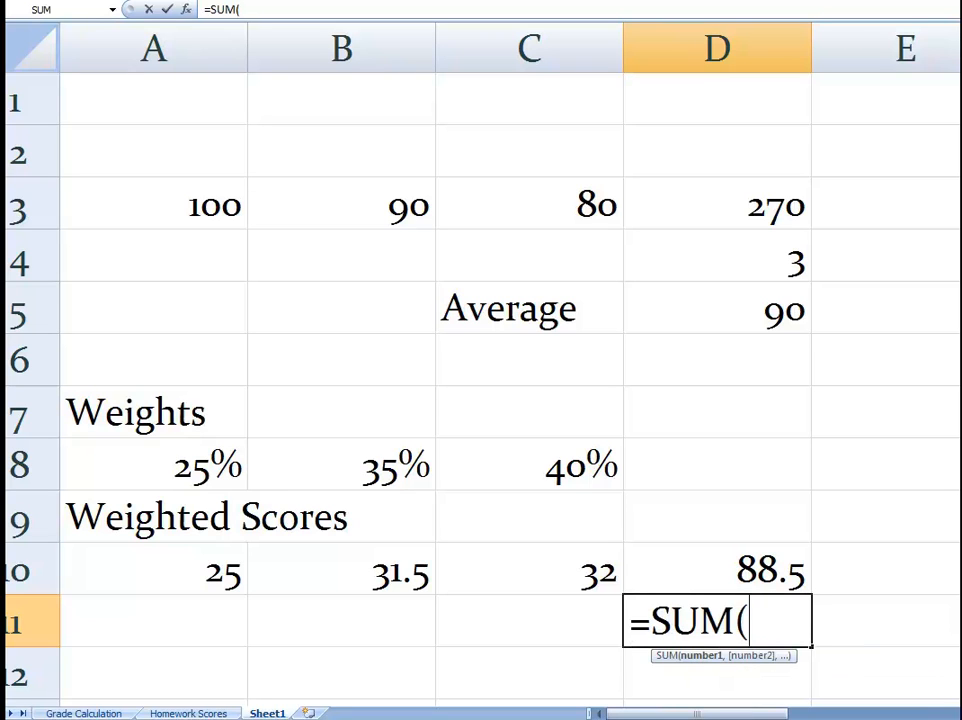
pyautogui.click(153, 465)
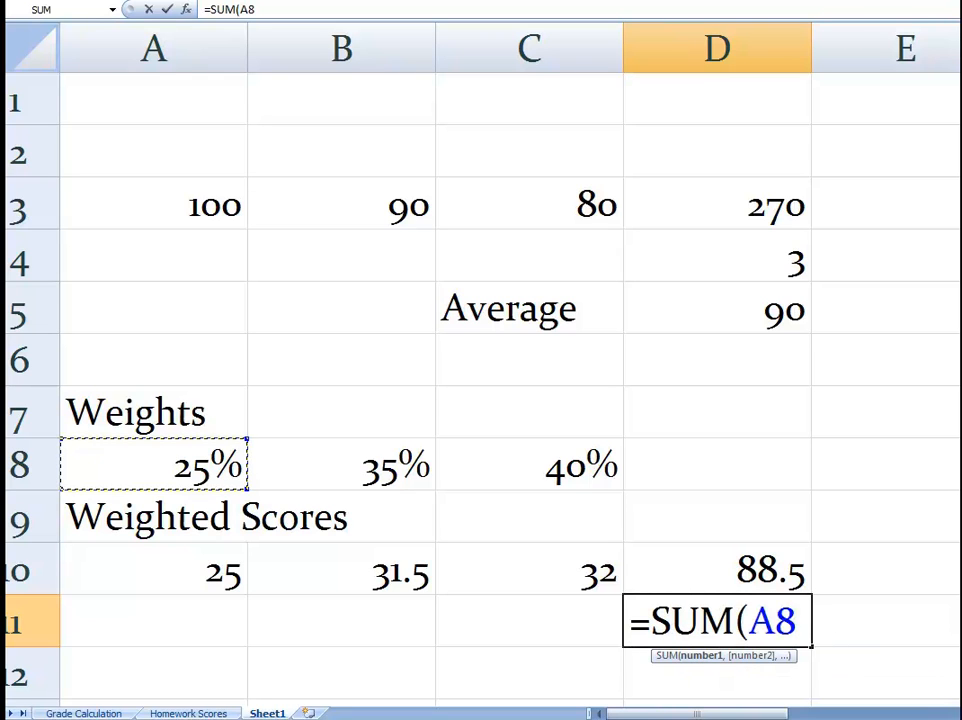
pyautogui.write('*')
pyautogui.click(153, 204)
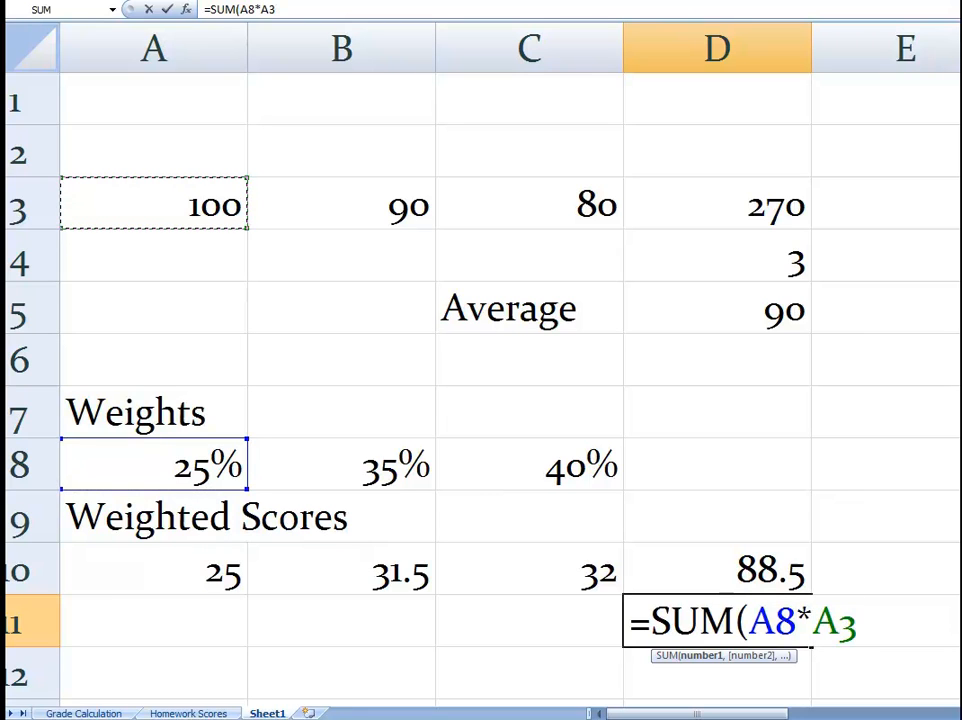
pyautogui.write(',')
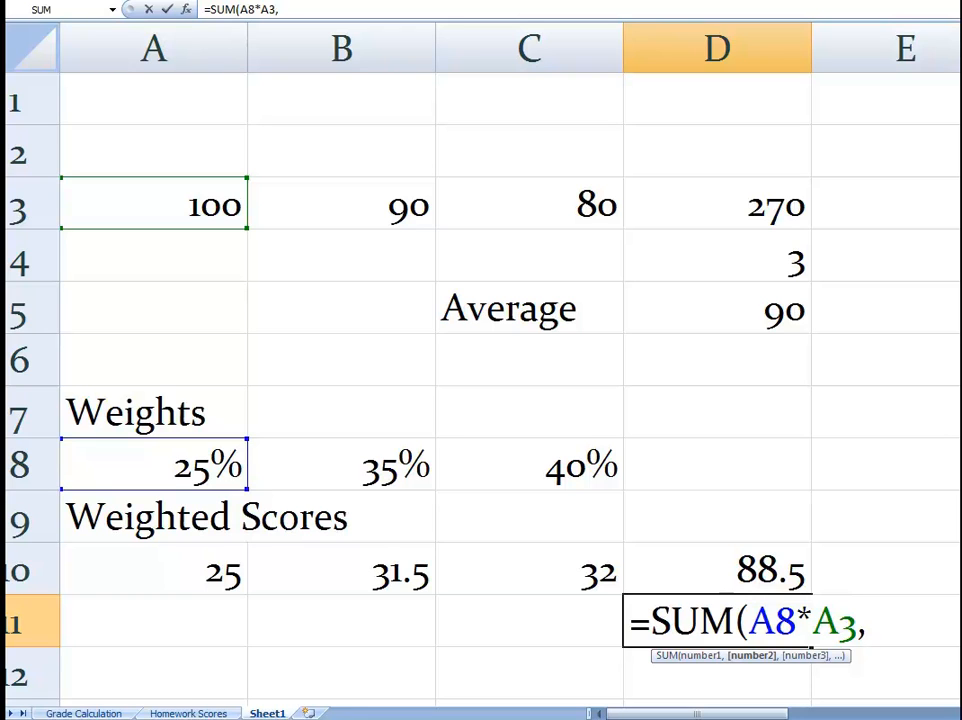
# Add B8*B3 and C8*C3 as the remaining arguments and enter the completed formula =SUM(A8*A3,B8*B3,C8*C3) in D11.
pyautogui.click(342, 465)
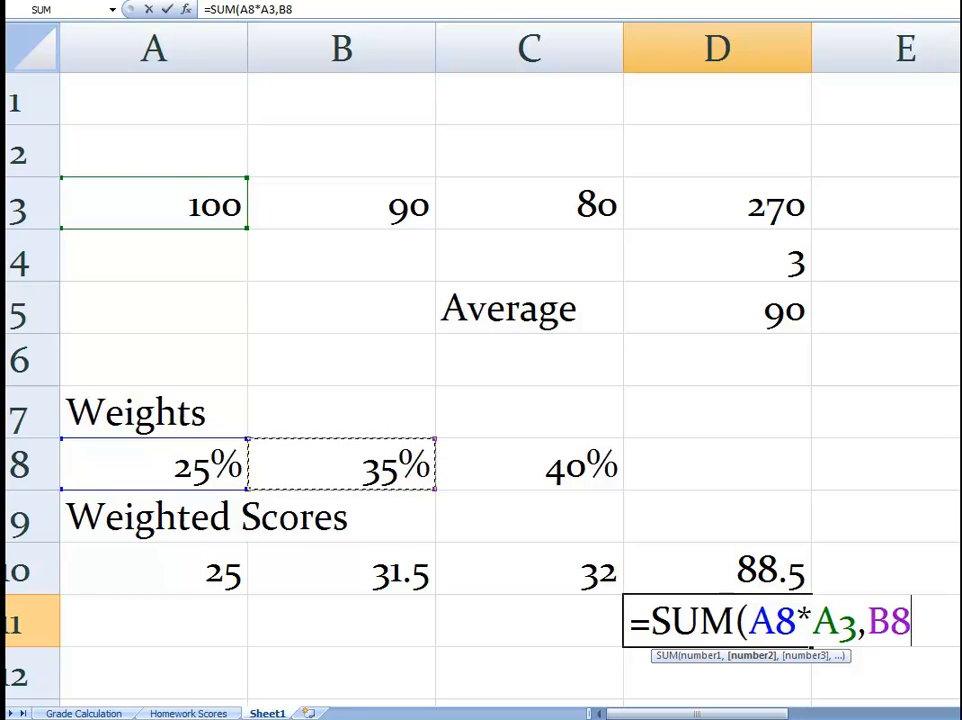
pyautogui.write('*')
pyautogui.click(342, 204)
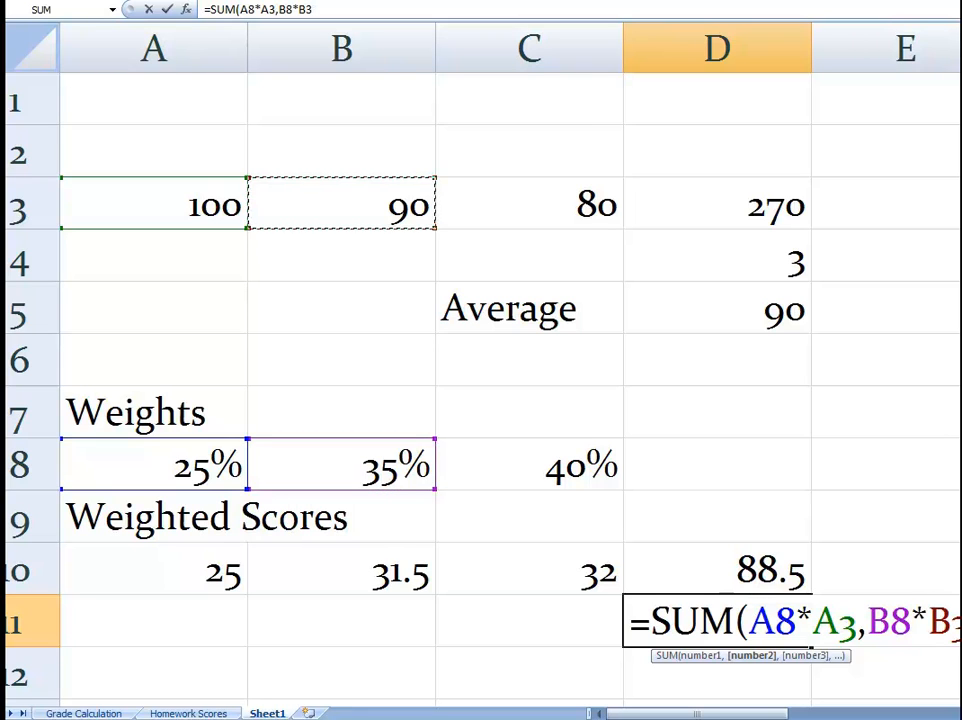
pyautogui.write(',')
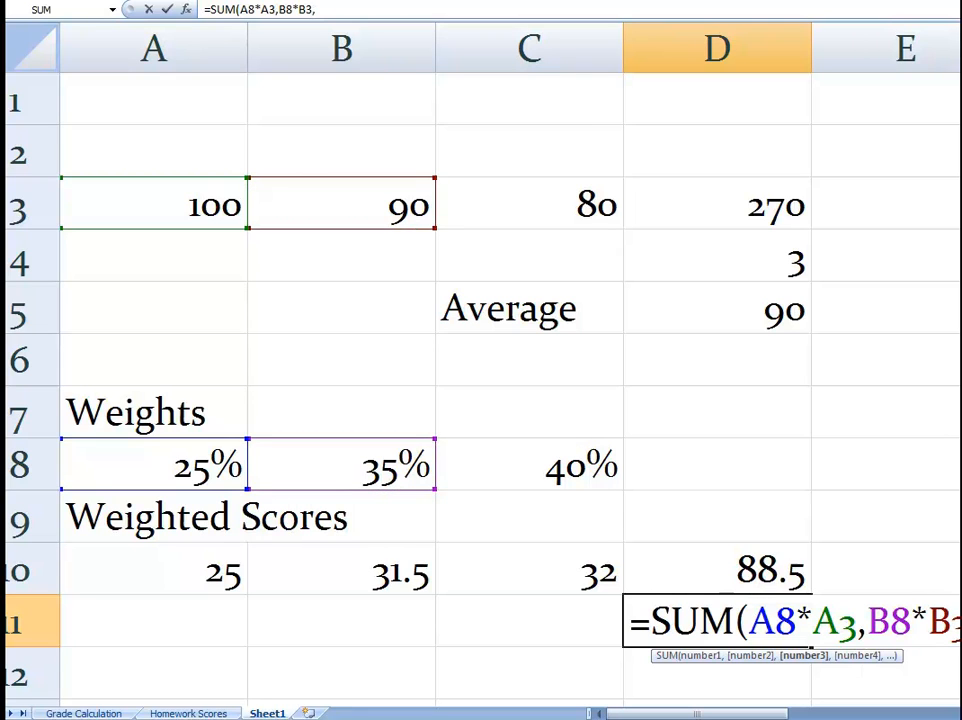
pyautogui.click(530, 465)
pyautogui.write('*')
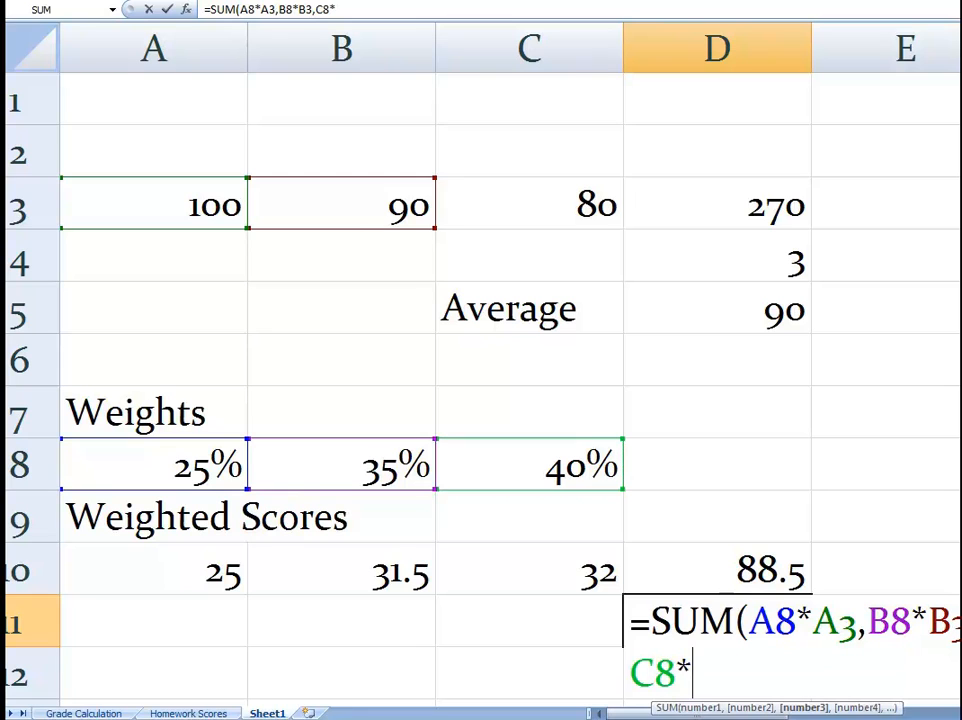
pyautogui.click(529, 204)
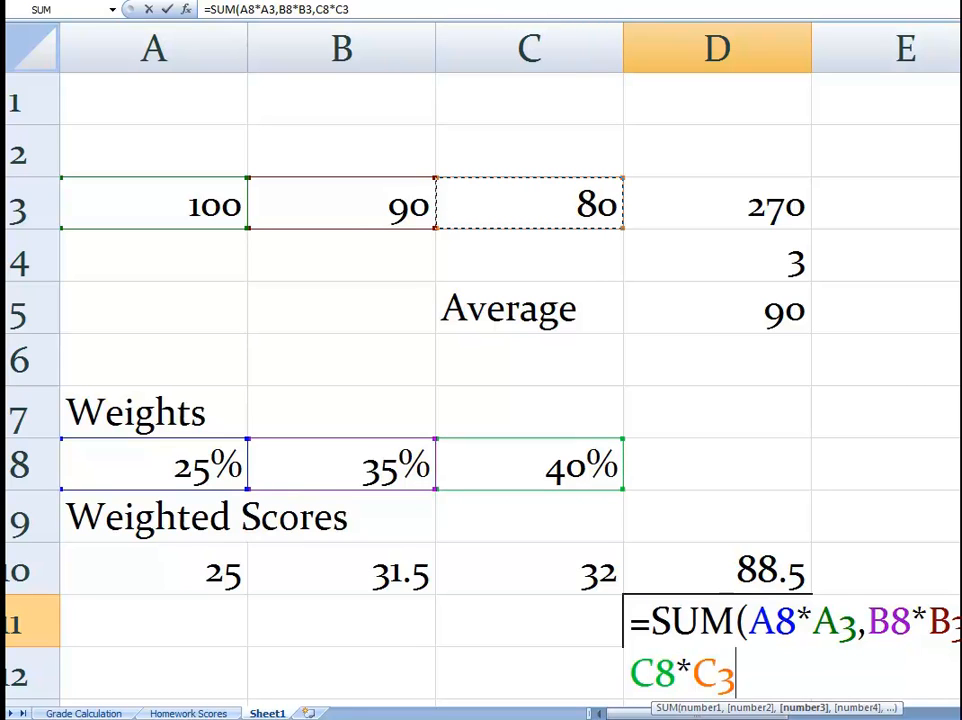
pyautogui.write(')')
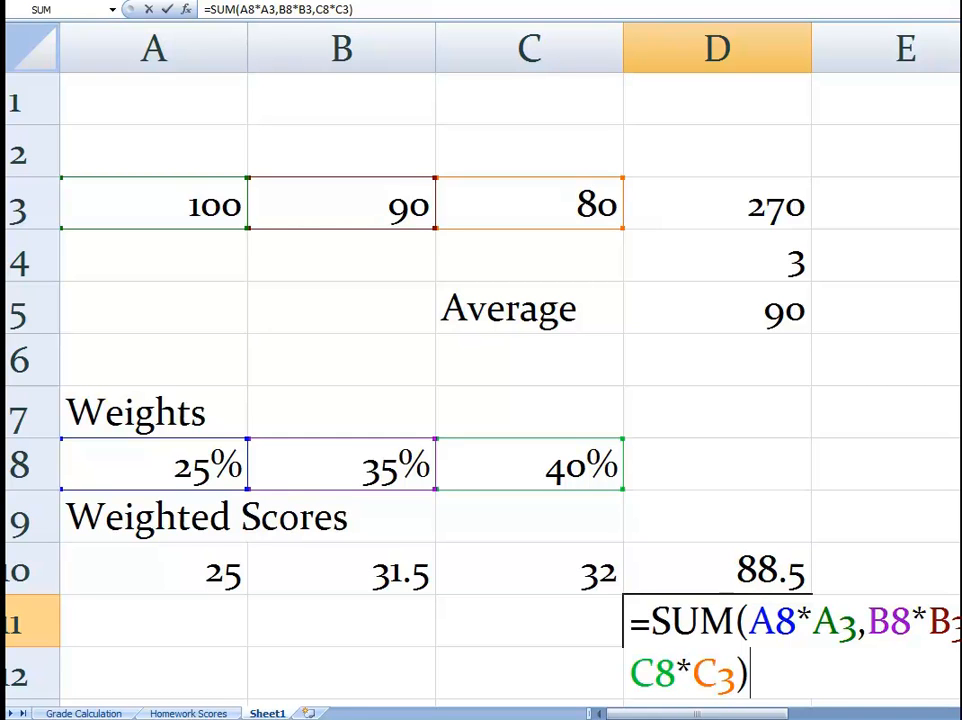
pyautogui.press('Return')
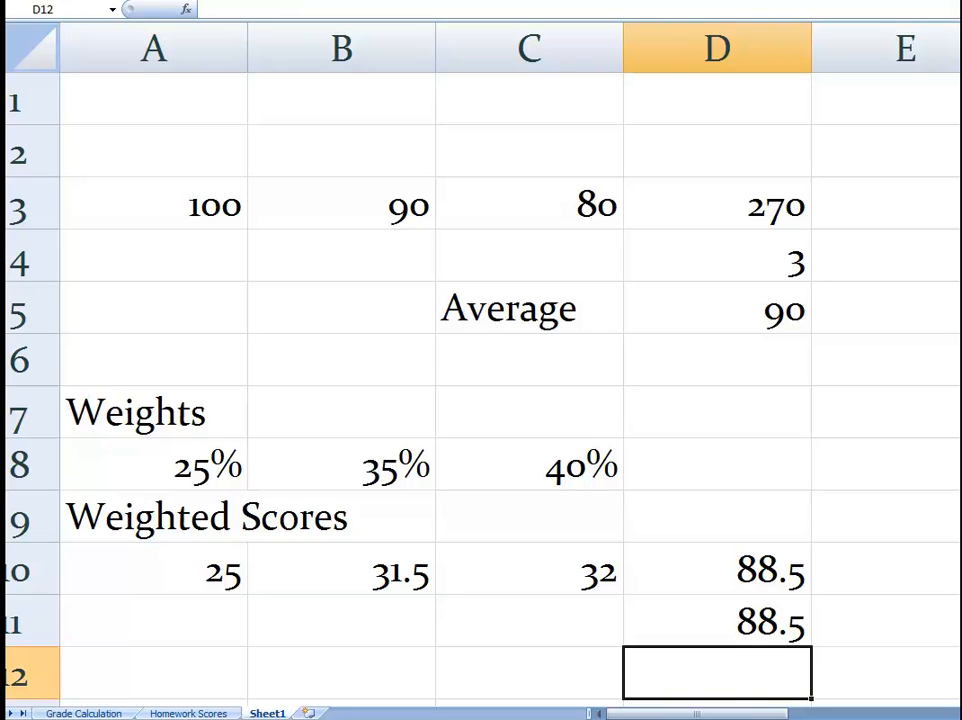
# Compare the single-formula weighted average in D11 with the sum of weighted scores in D10.
pyautogui.click(717, 621)
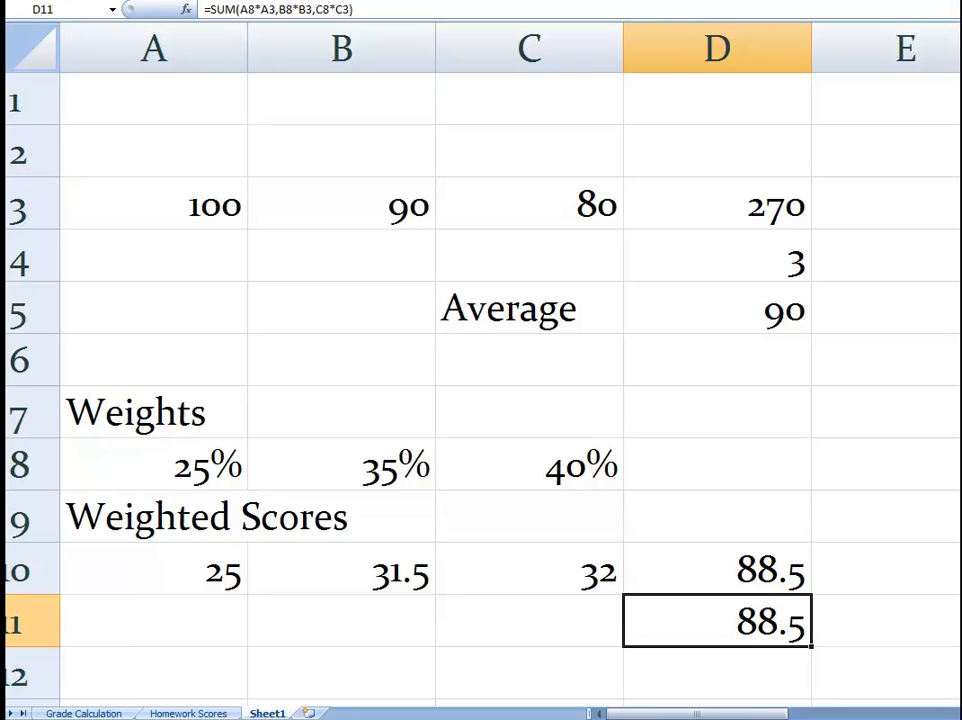
pyautogui.click(717, 569)
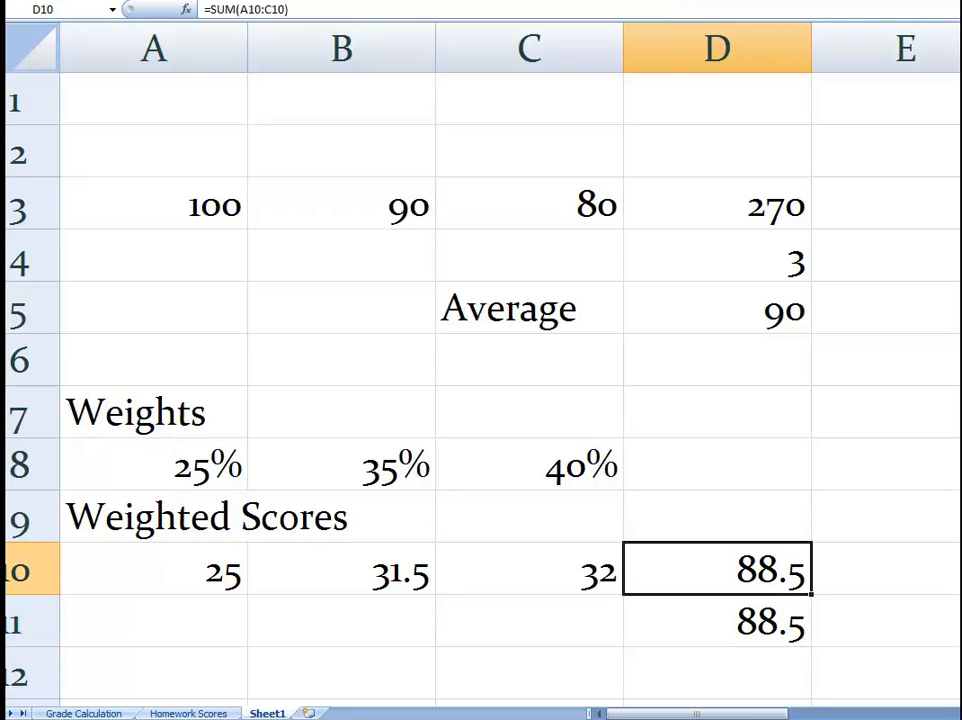
pyautogui.click(717, 621)
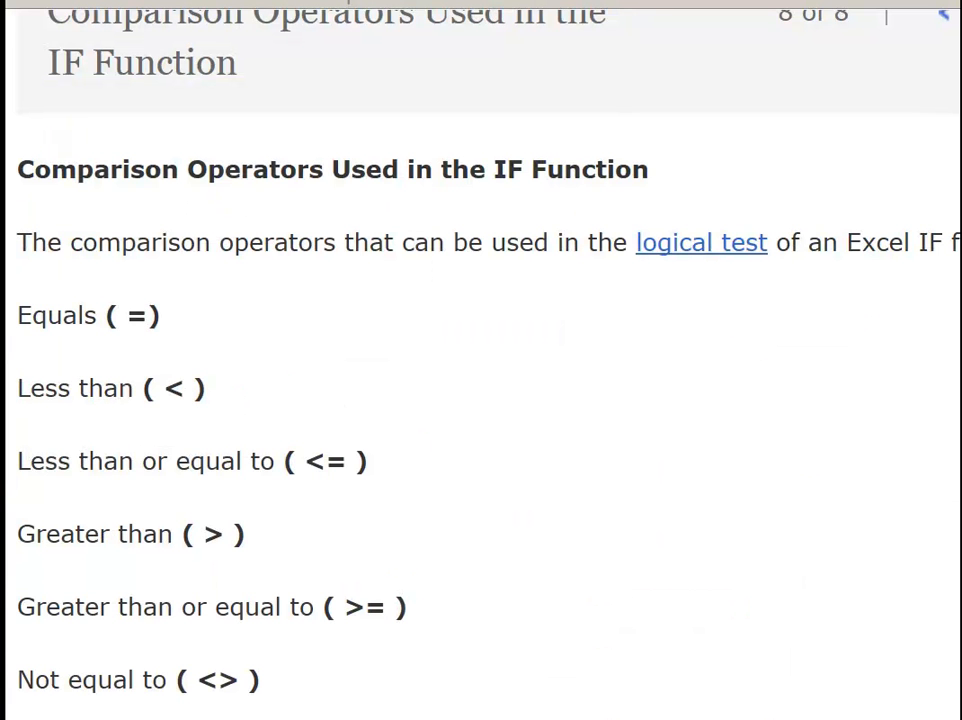
# Switch to the web page on IF function comparison operators and read its heading, "Comparison Operators Used in the IF Function".
pyautogui.moveTo(17, 169); pyautogui.dragTo(408, 169)
pyautogui.moveTo(330, 169); pyautogui.dragTo(436, 216)
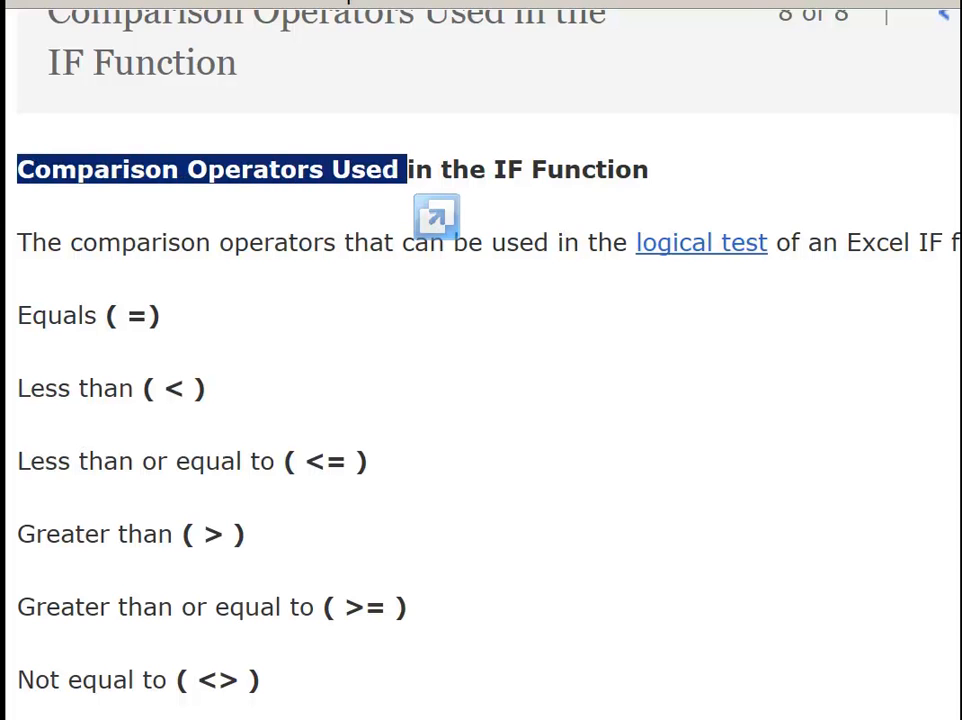
pyautogui.moveTo(408, 169); pyautogui.dragTo(648, 170)
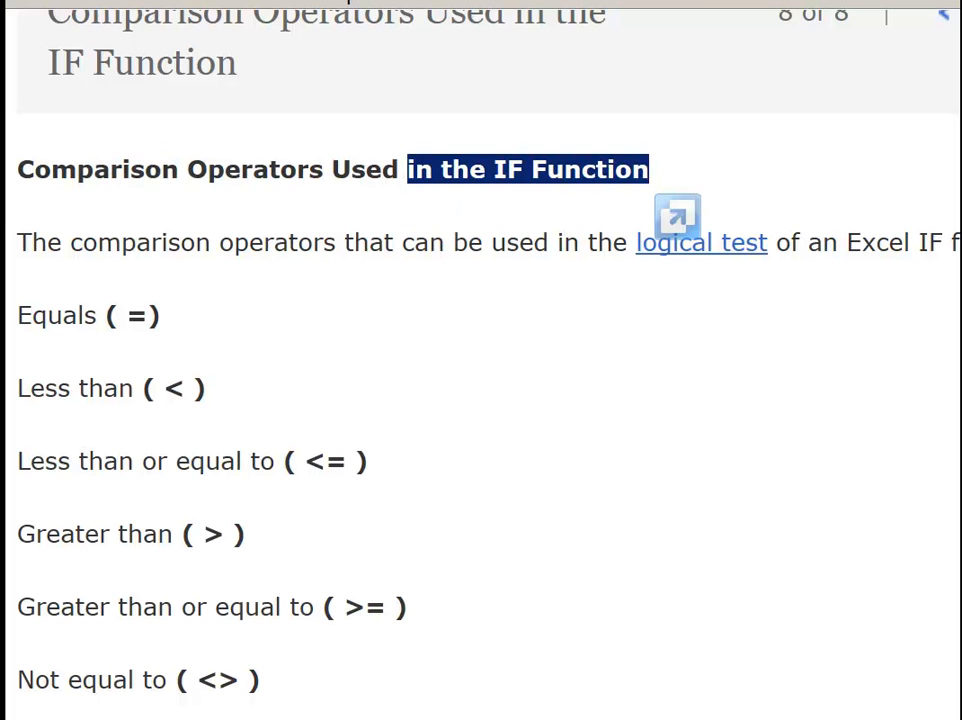
pyautogui.click(650, 172)
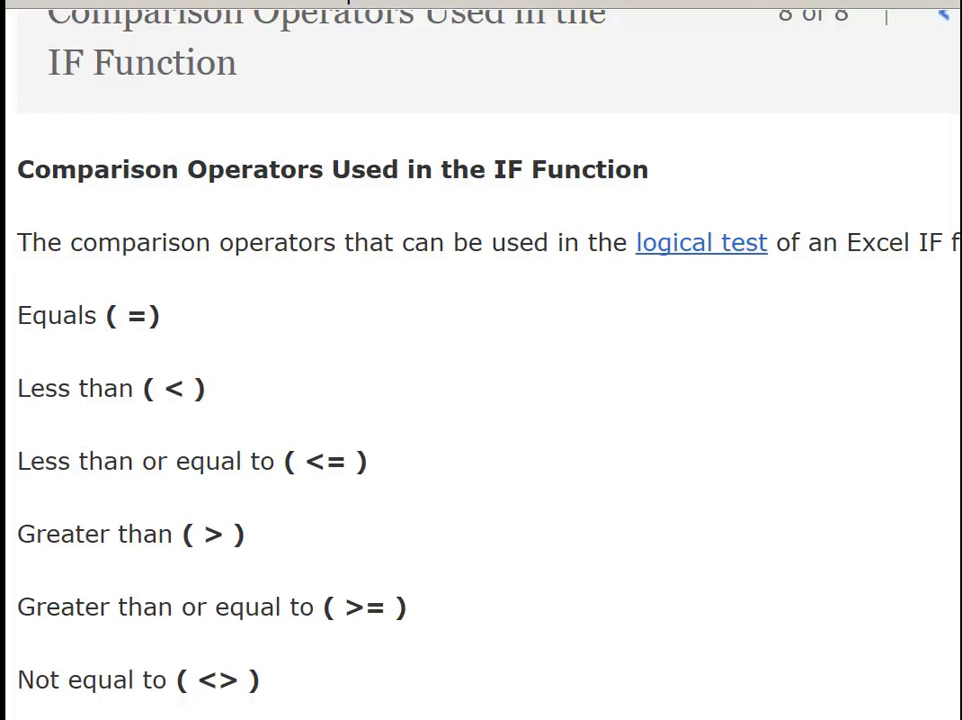
# Highlight the word IF in the section heading and the equals operator (=) in the list of comparison operators.
pyautogui.moveTo(494, 170); pyautogui.dragTo(531, 170)
pyautogui.click(534, 172)
pyautogui.moveTo(148, 317); pyautogui.dragTo(127, 316)
pyautogui.click(127, 316)
# Examine the less than (<) and greater than (>) operators and compare the direction of their symbols.
pyautogui.moveTo(164, 389); pyautogui.dragTo(184, 389)
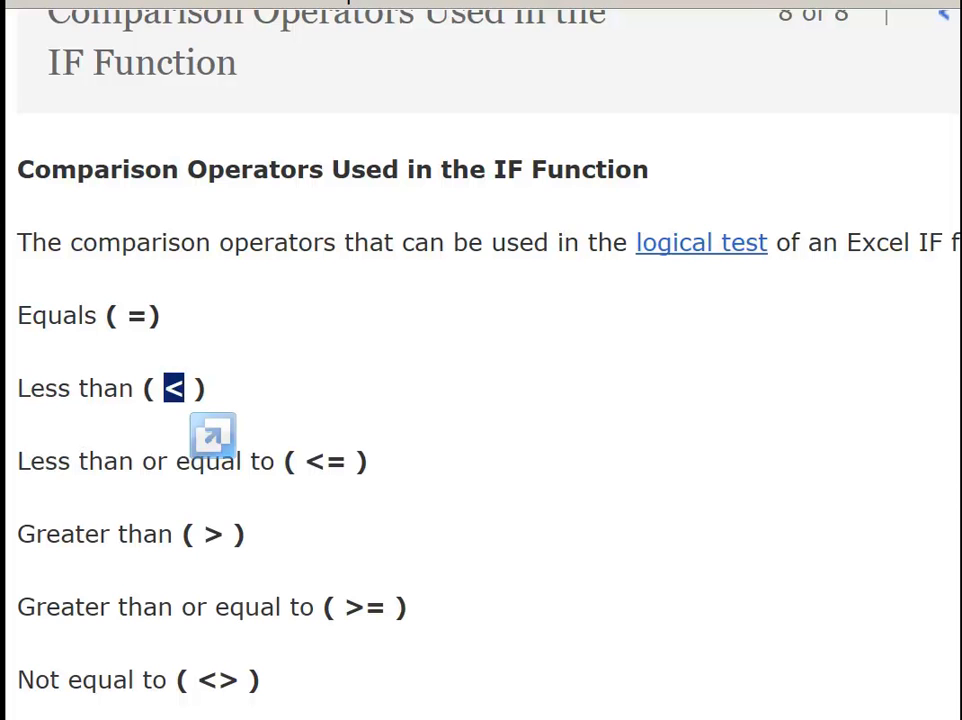
pyautogui.moveTo(205, 535); pyautogui.dragTo(232, 535)
pyautogui.click(232, 535)
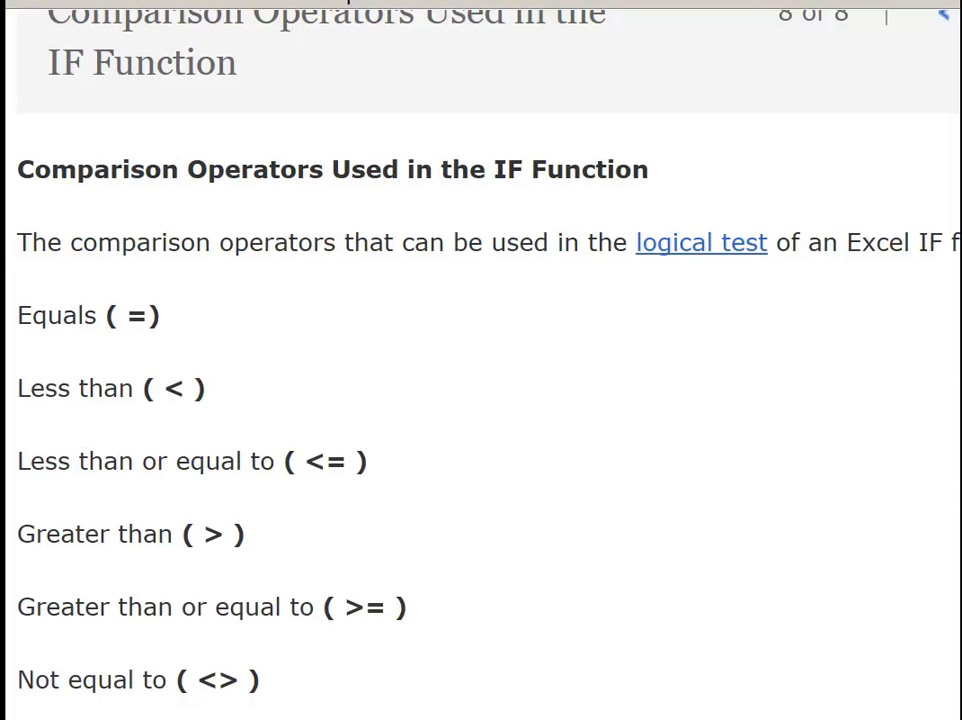
pyautogui.moveTo(142, 388); pyautogui.dragTo(100, 328)
pyautogui.moveTo(192, 388); pyautogui.dragTo(155, 328)
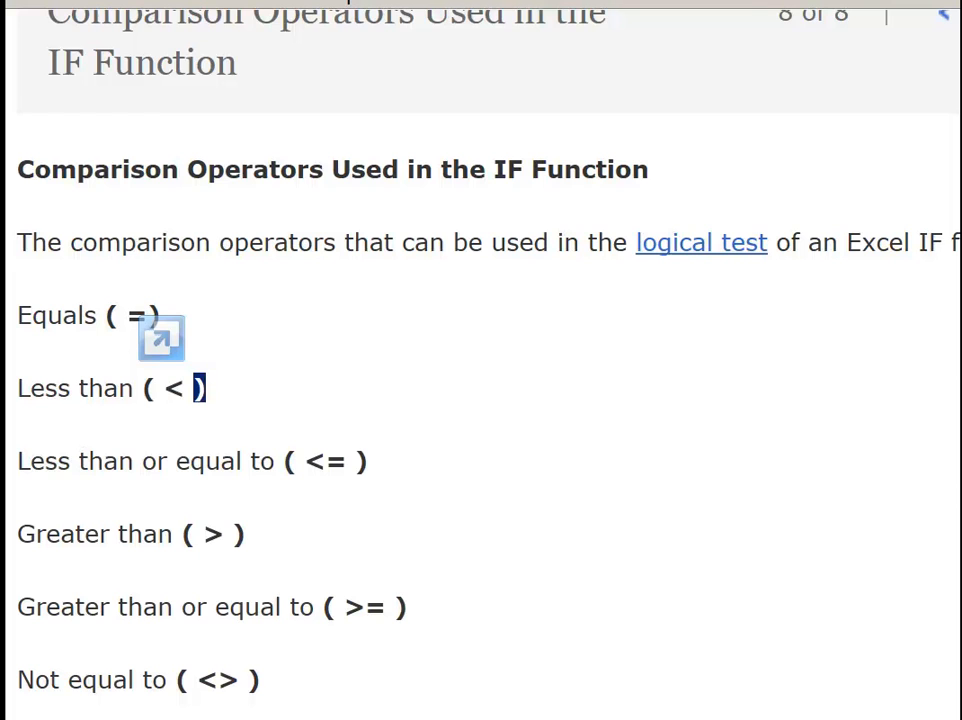
pyautogui.moveTo(155, 328); pyautogui.dragTo(155, 328)
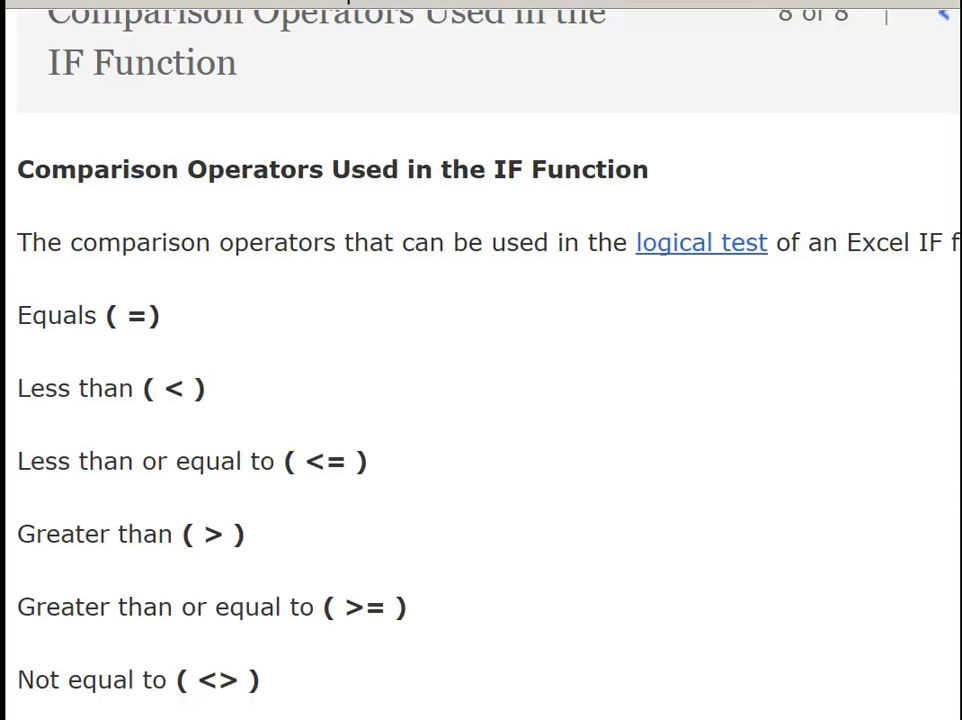
# Examine the less than or equal to operator (<=) and its hand-drawn symbol in Paint, and return to the operators page.
pyautogui.moveTo(78, 461); pyautogui.dragTo(356, 461)
pyautogui.click(420, 468)
pyautogui.doubleClick(363, 462)
pyautogui.click(380, 466)
pyautogui.doubleClick(336, 461)
pyautogui.click(338, 463)
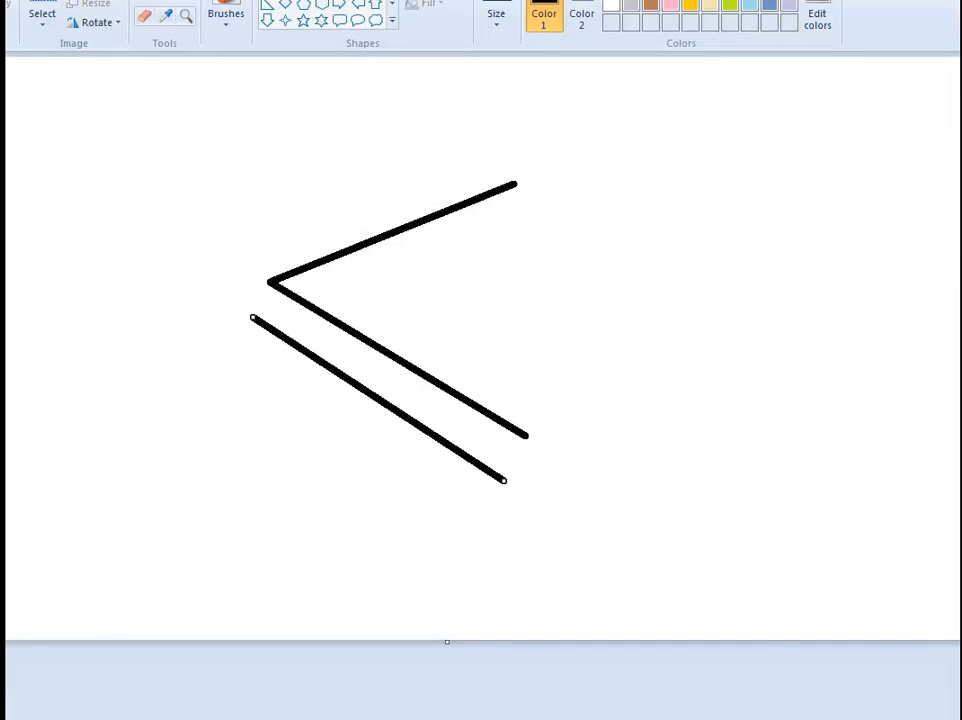
pyautogui.press('Escape')
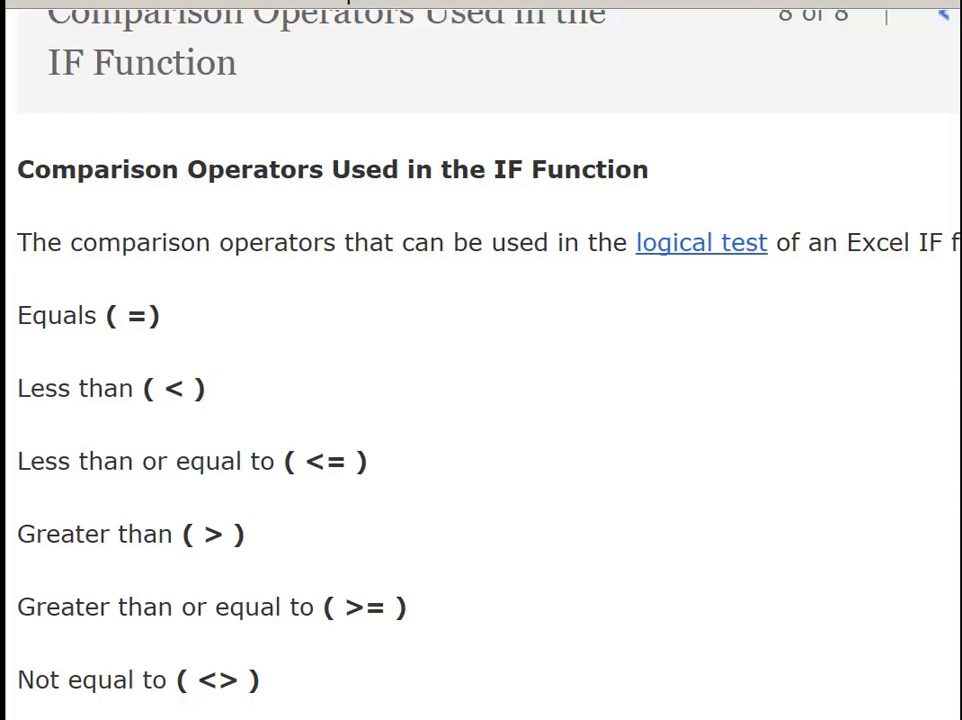
# Compare the typed forms of less than or equal to (<=), greater than or equal to (>=) and not equal to (<>).
pyautogui.moveTo(305, 461); pyautogui.dragTo(346, 462)
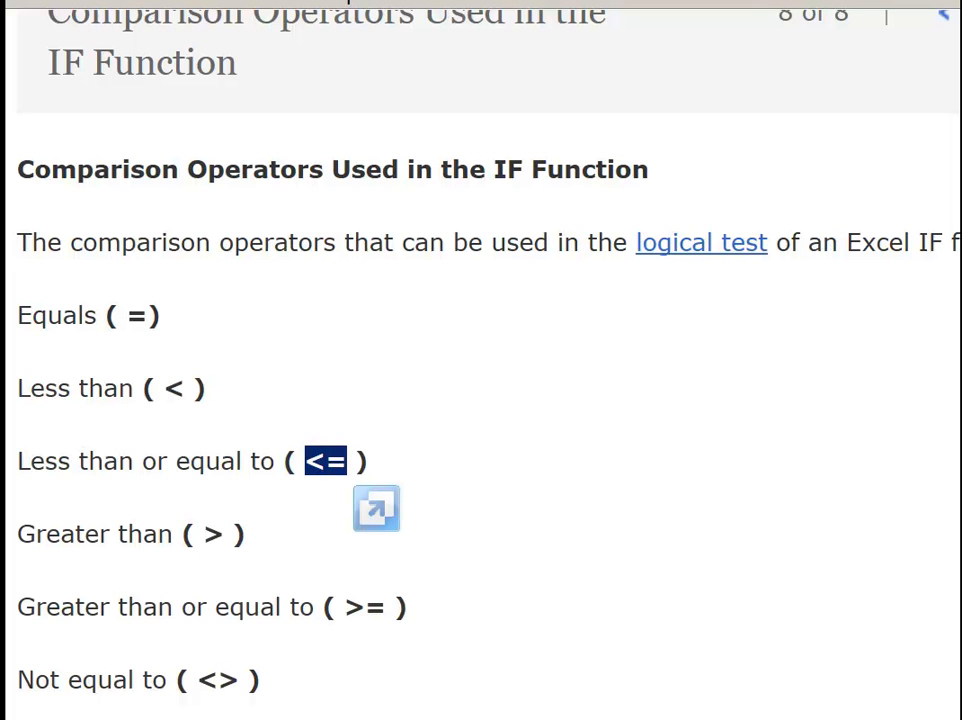
pyautogui.moveTo(344, 607); pyautogui.dragTo(386, 607)
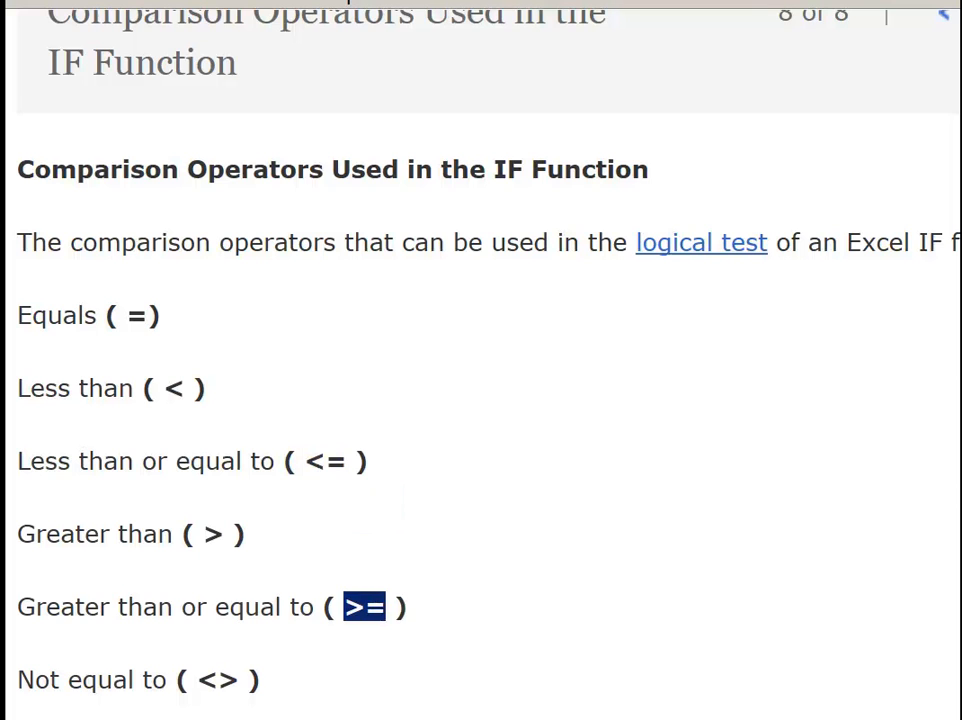
pyautogui.moveTo(305, 461); pyautogui.dragTo(368, 461)
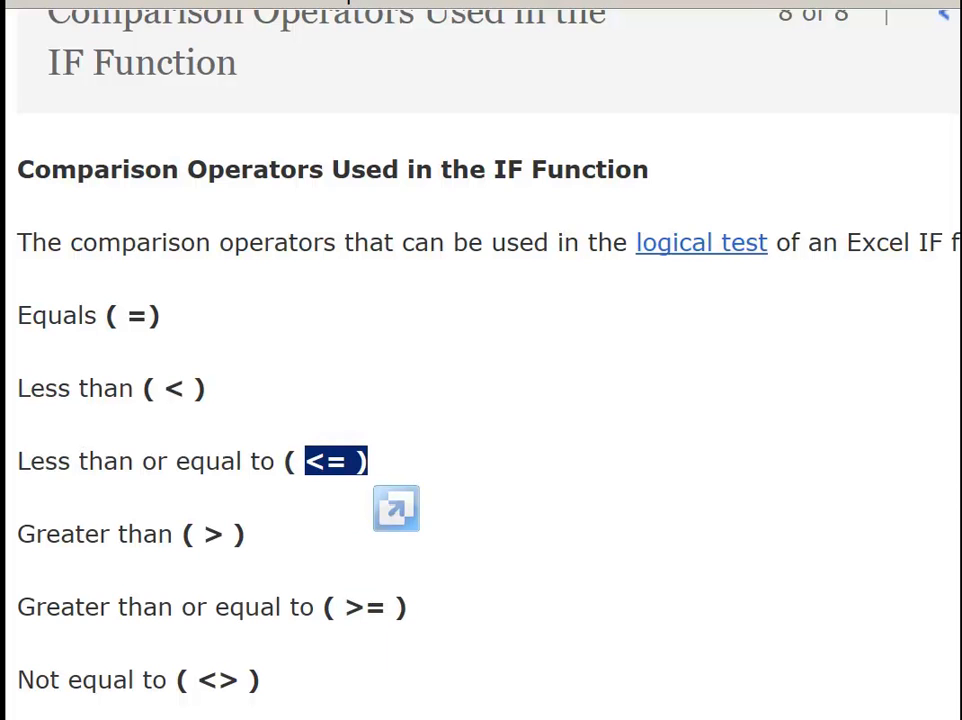
pyautogui.moveTo(344, 607); pyautogui.dragTo(393, 607)
pyautogui.click(398, 609)
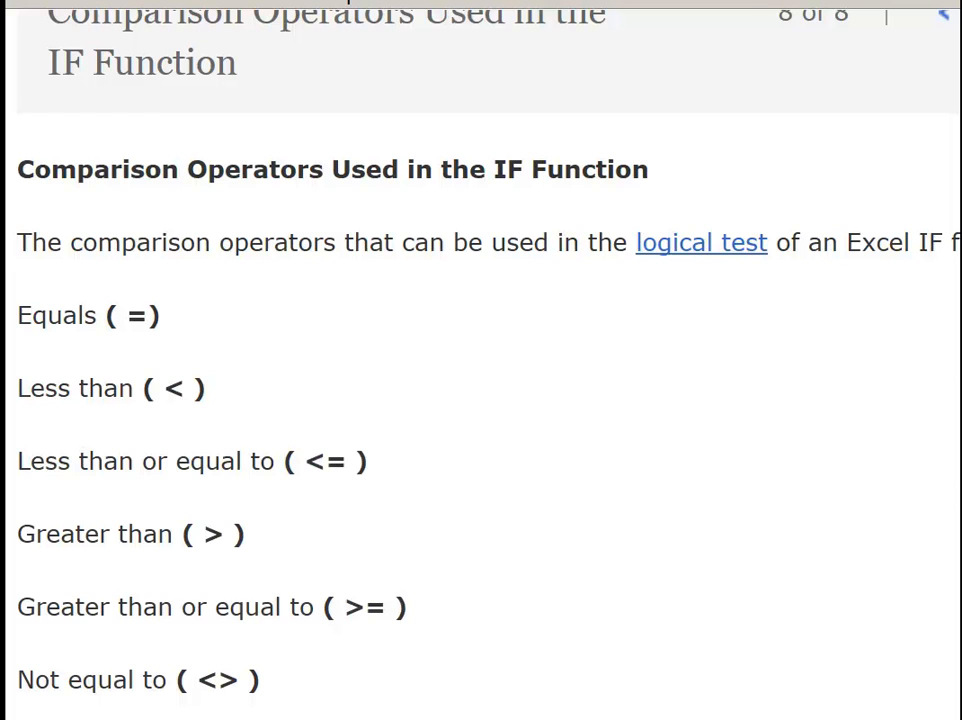
pyautogui.moveTo(198, 680); pyautogui.dragTo(239, 680)
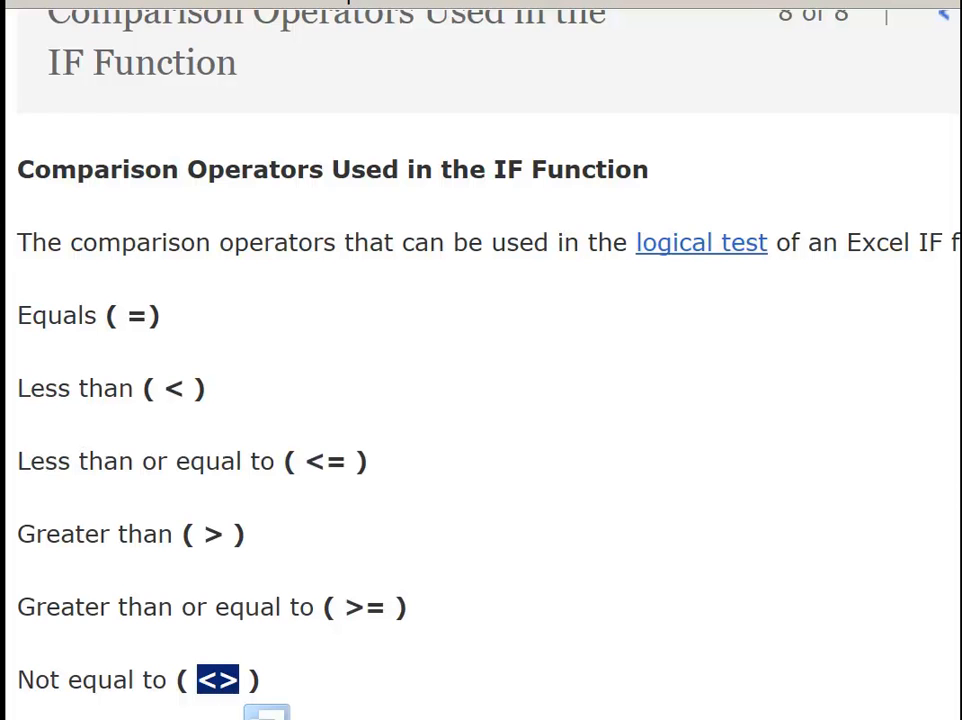
pyautogui.click(242, 681)
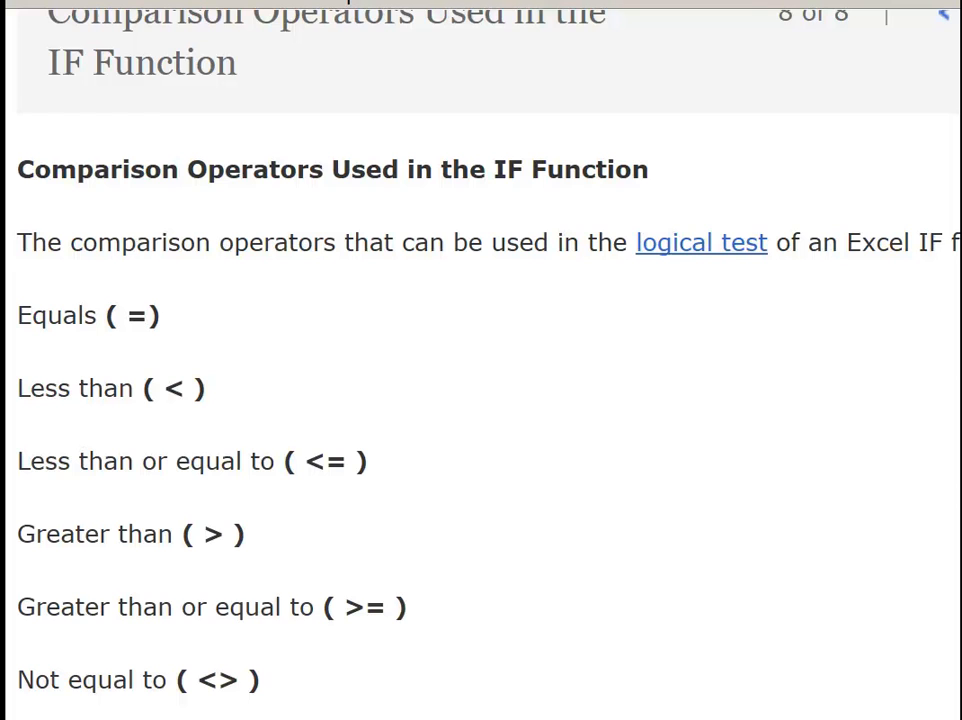